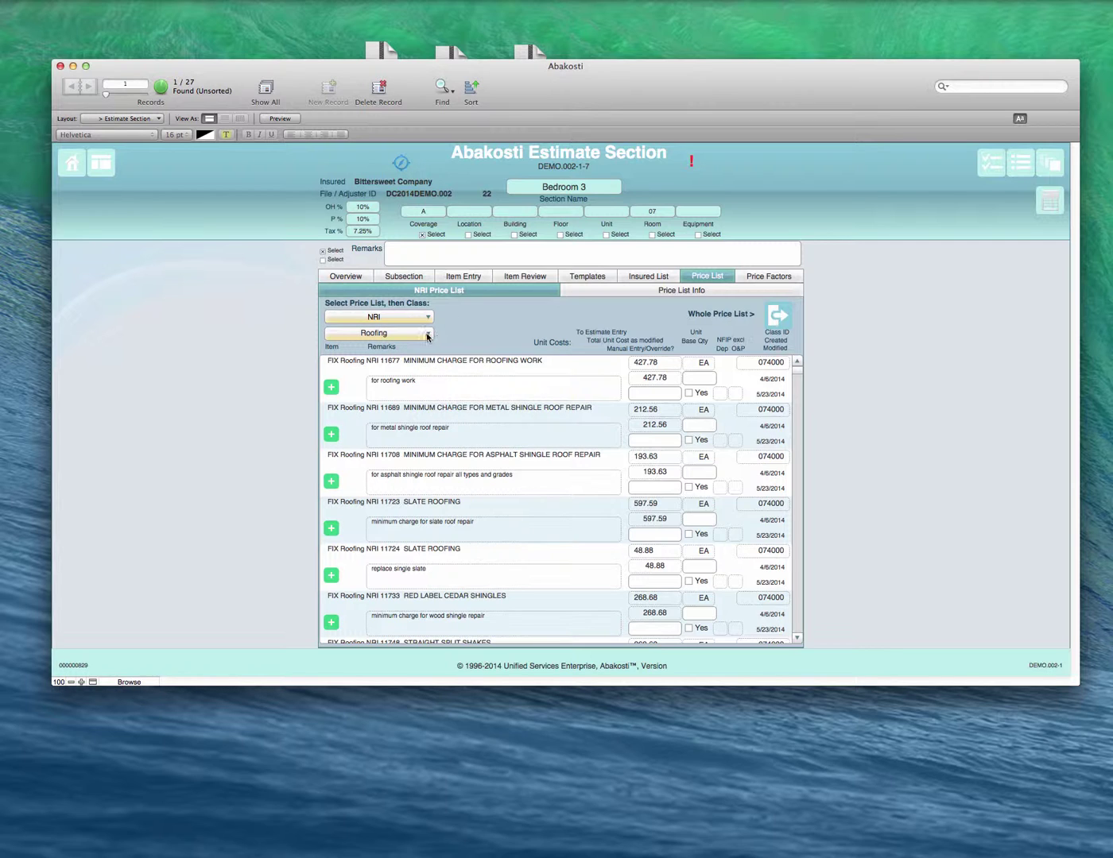
Step: Set the manual override unit cost of REM Roofing NRI 11814a Corrugated Concrete Tile to 1.80
{"action": "scroll", "coordinate": [427, 422], "scroll_direction": "down", "scroll_amount": 8}
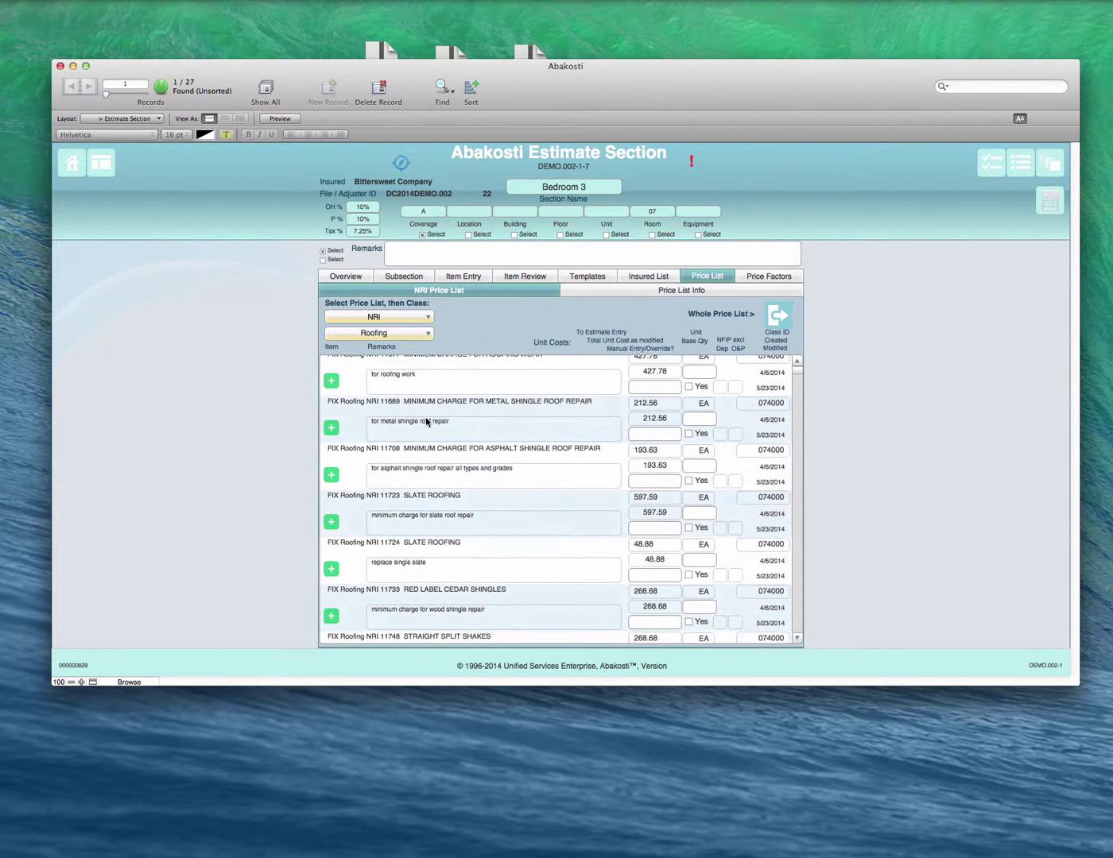
{"action": "scroll", "coordinate": [496, 564], "scroll_direction": "down", "scroll_amount": 12}
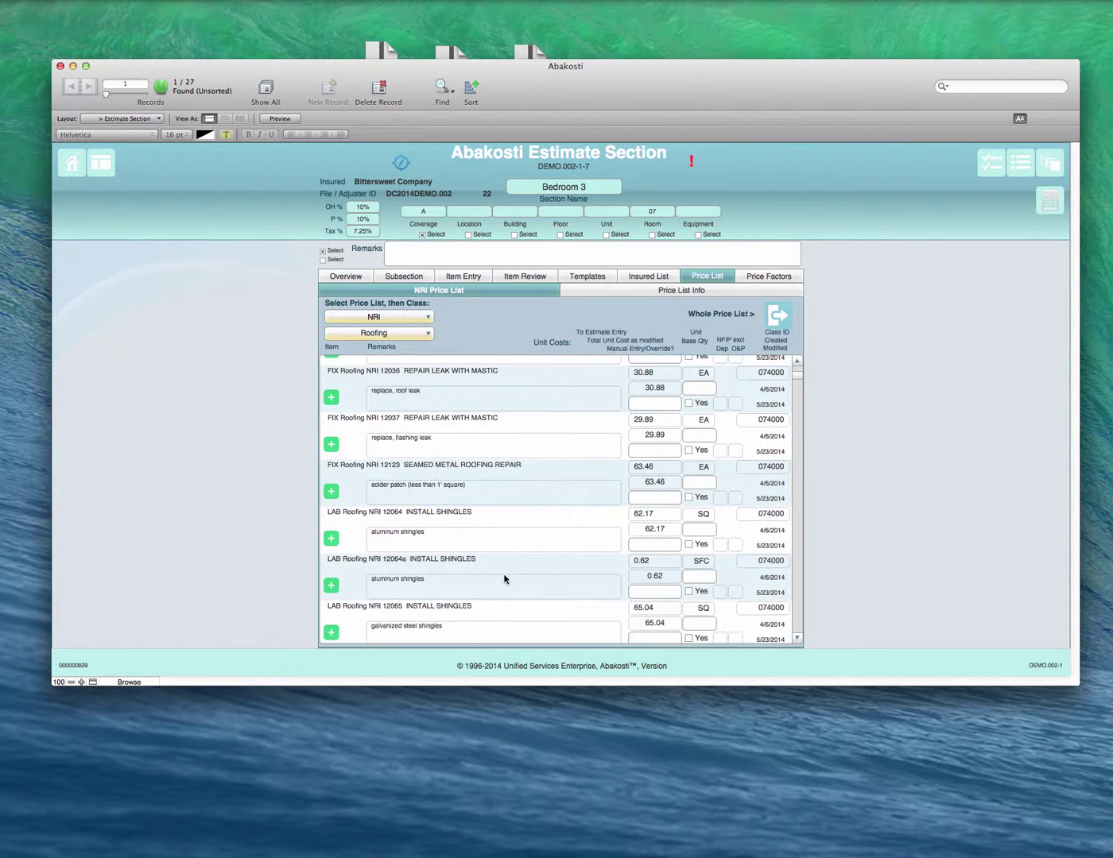
{"action": "scroll", "coordinate": [505, 579], "scroll_direction": "down", "scroll_amount": 12}
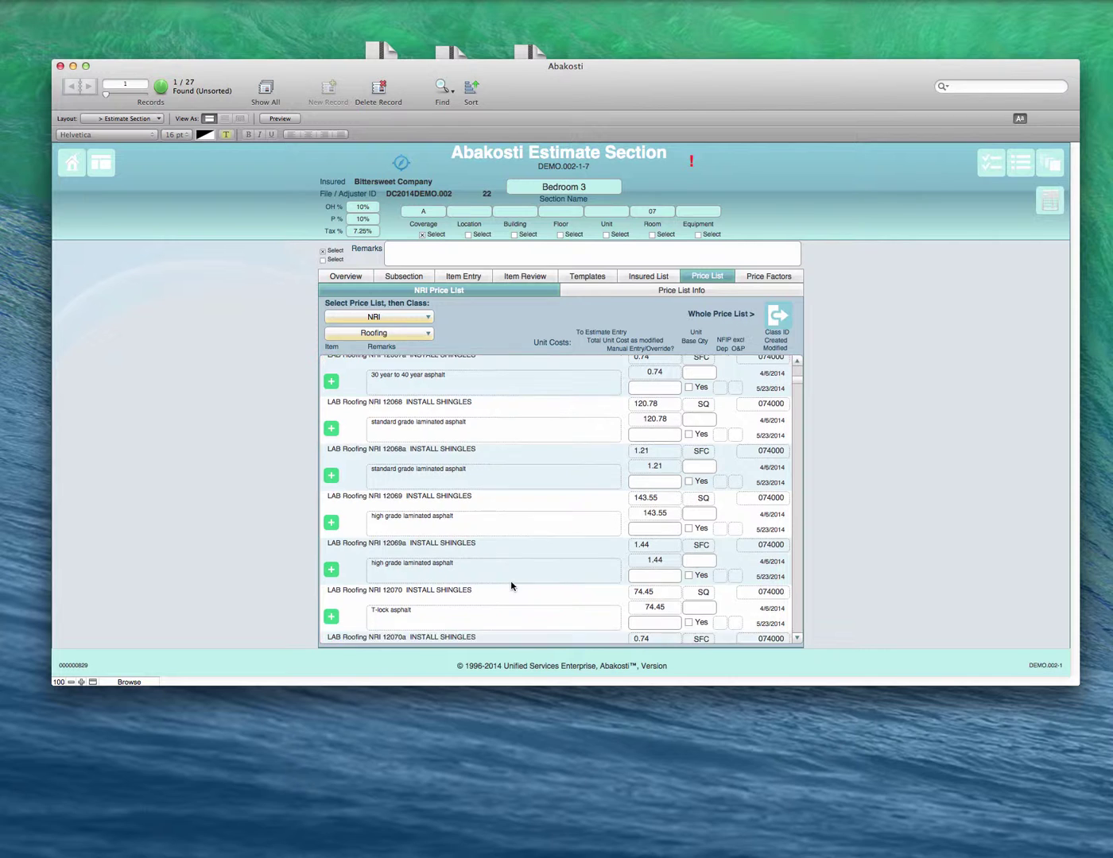
{"action": "scroll", "coordinate": [524, 575], "scroll_direction": "down", "scroll_amount": 14}
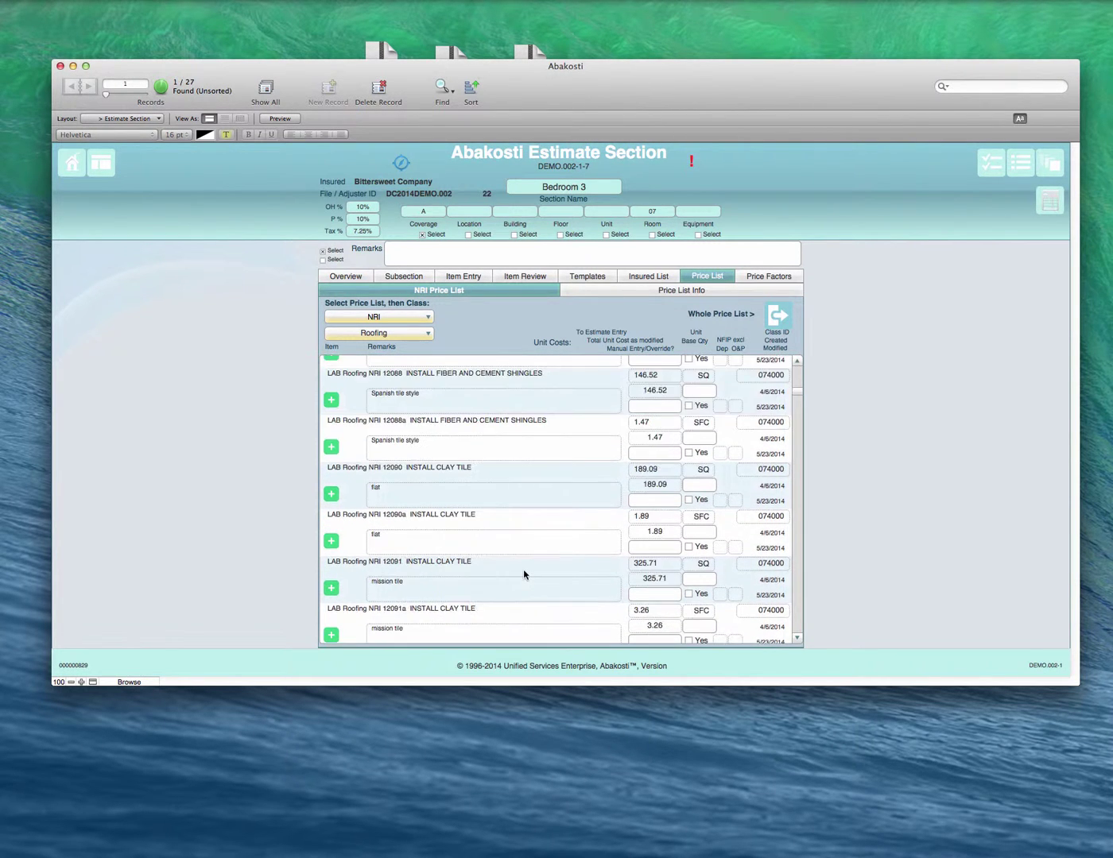
{"action": "scroll", "coordinate": [524, 575], "scroll_direction": "up", "scroll_amount": 20}
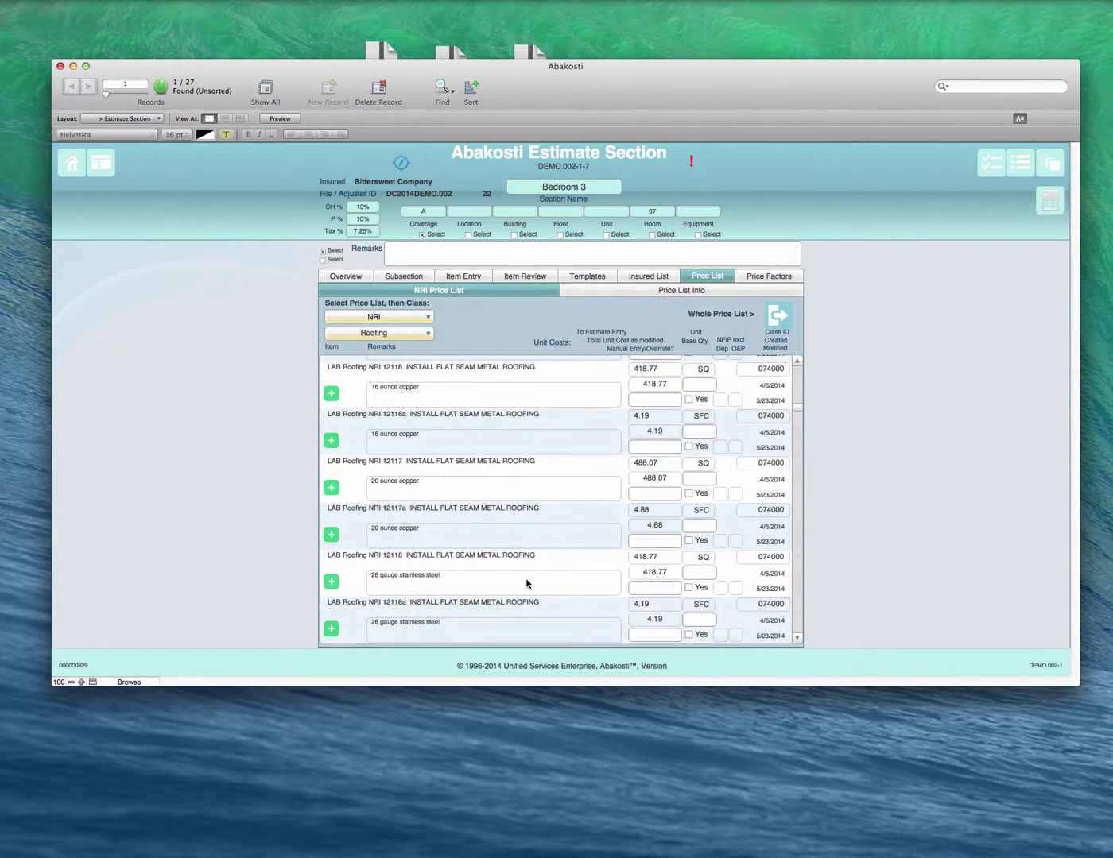
{"action": "scroll", "coordinate": [526, 583], "scroll_direction": "down", "scroll_amount": 5}
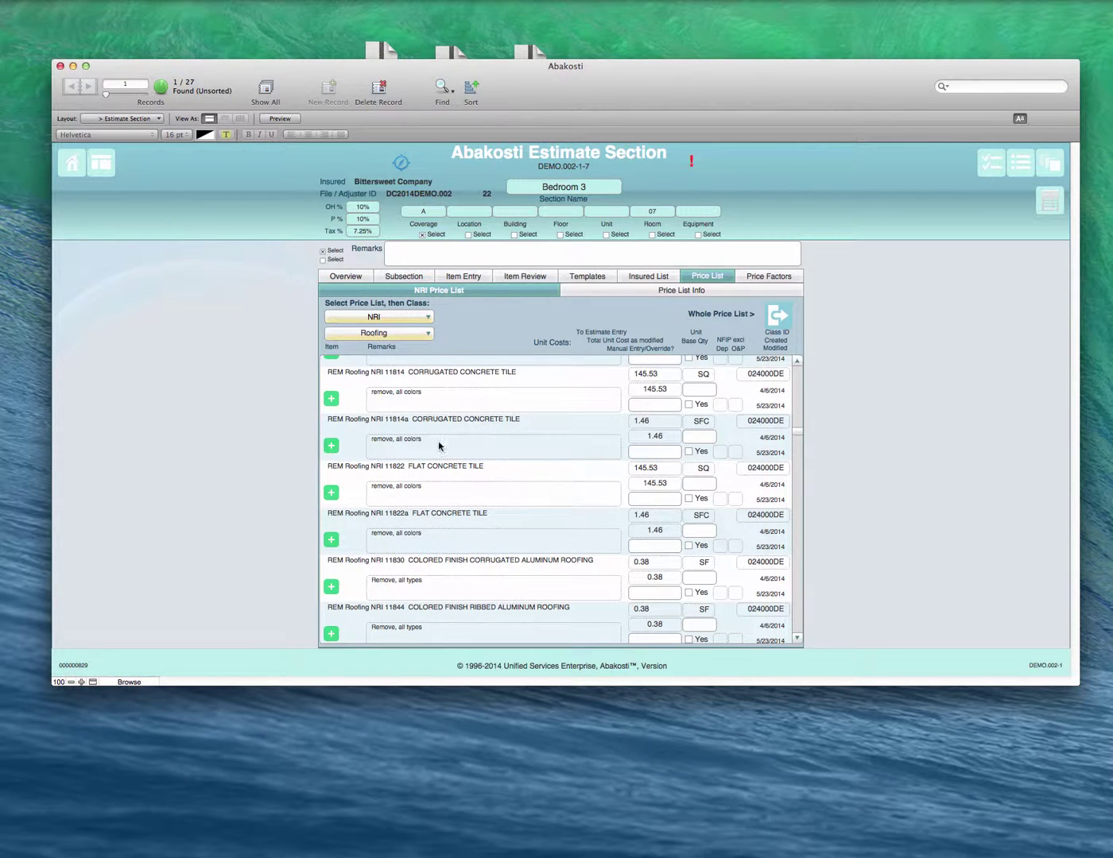
{"action": "left_click", "coordinate": [636, 453]}
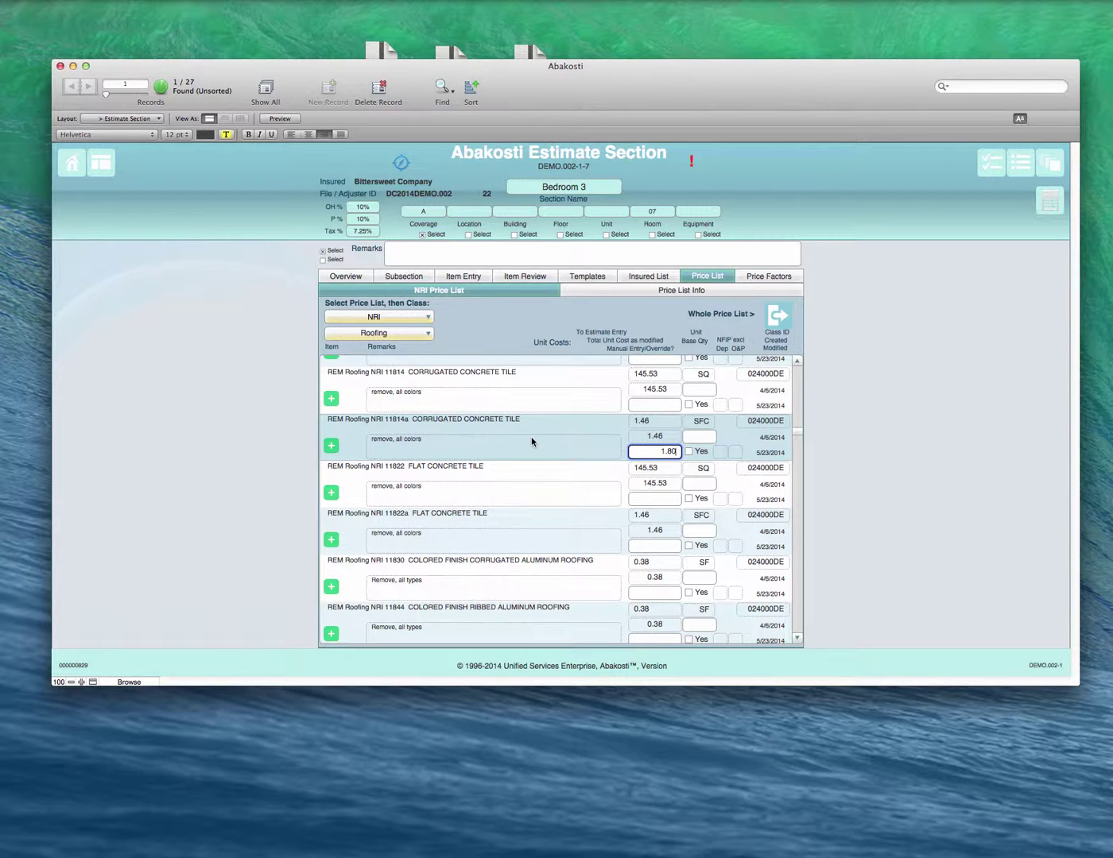
{"action": "left_click", "coordinate": [551, 444]}
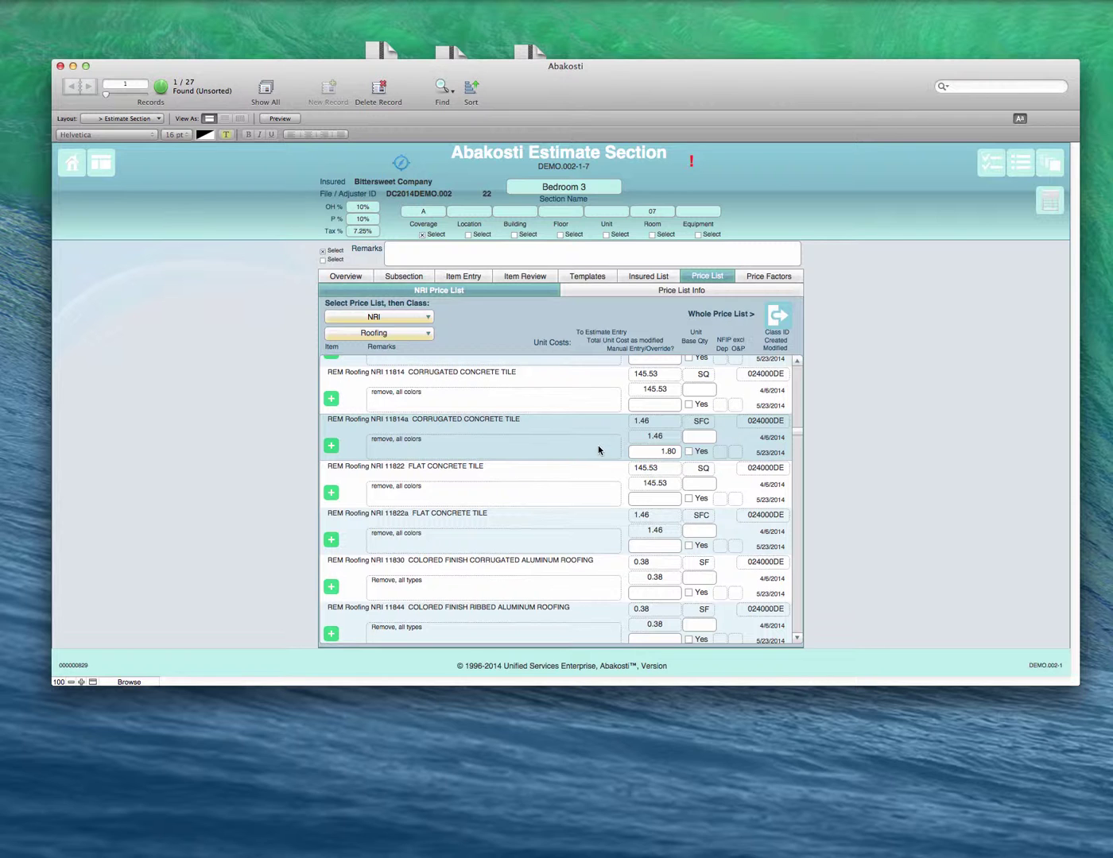
Step: Toggle use of the manual override for the NRI 11814a tile item on and off, and open its base quantity for editing
{"action": "left_click", "coordinate": [689, 452]}
{"action": "left_click", "coordinate": [688, 450]}
{"action": "left_click", "coordinate": [688, 450]}
{"action": "left_click", "coordinate": [688, 450]}
{"action": "left_click", "coordinate": [688, 452]}
{"action": "left_click", "coordinate": [688, 452]}
{"action": "left_click", "coordinate": [702, 437]}
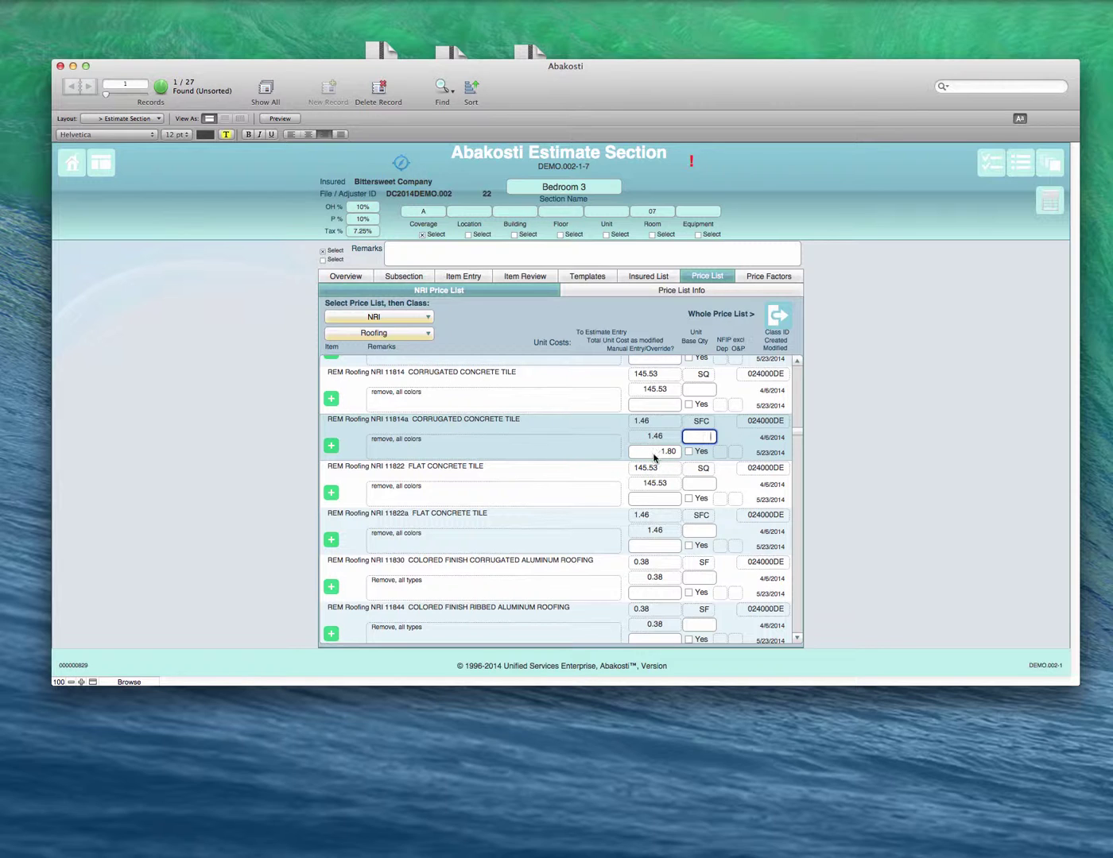
Step: Clear the manual override unit cost of the NRI 11814a corrugated concrete tile item
{"action": "double_click", "coordinate": [662, 452]}
{"action": "key", "text": "BackSpace"}
{"action": "left_click", "coordinate": [571, 450]}
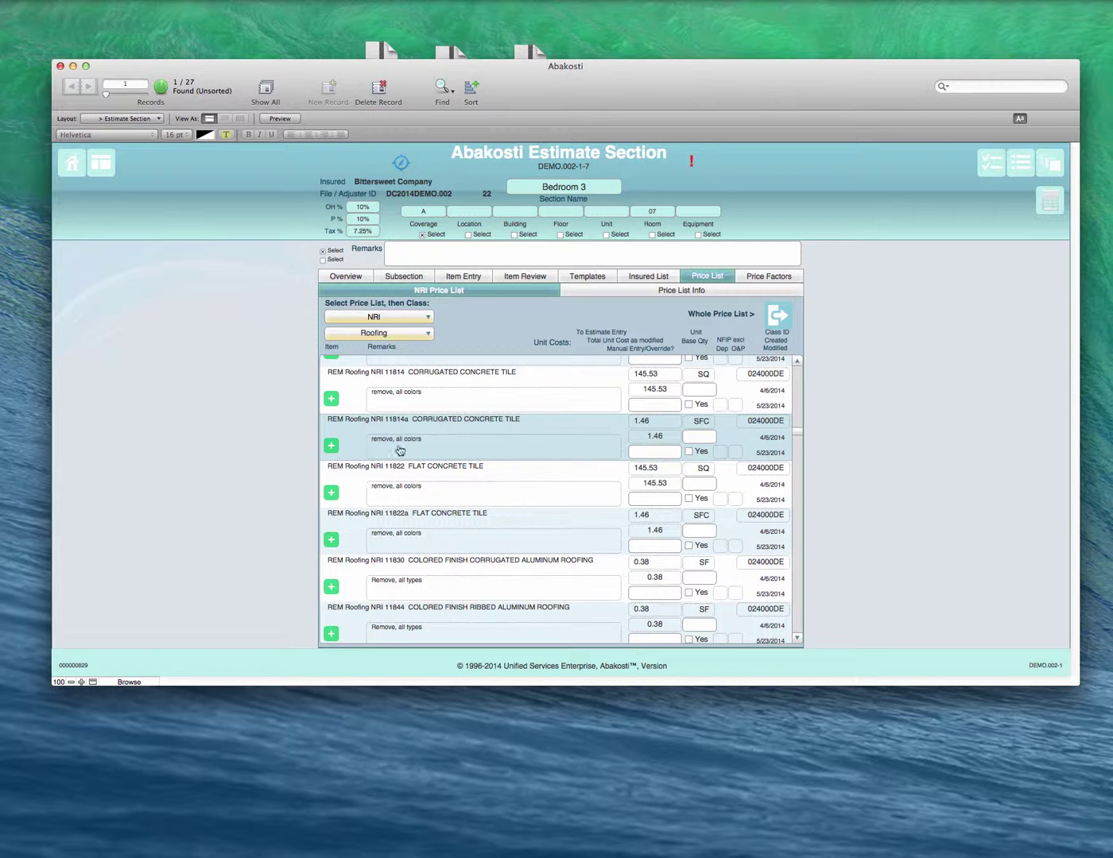
Step: Add the NRI 11814a corrugated concrete tile removal to the Bedroom 3 estimate, and delete that line item again
{"action": "left_click", "coordinate": [332, 449]}
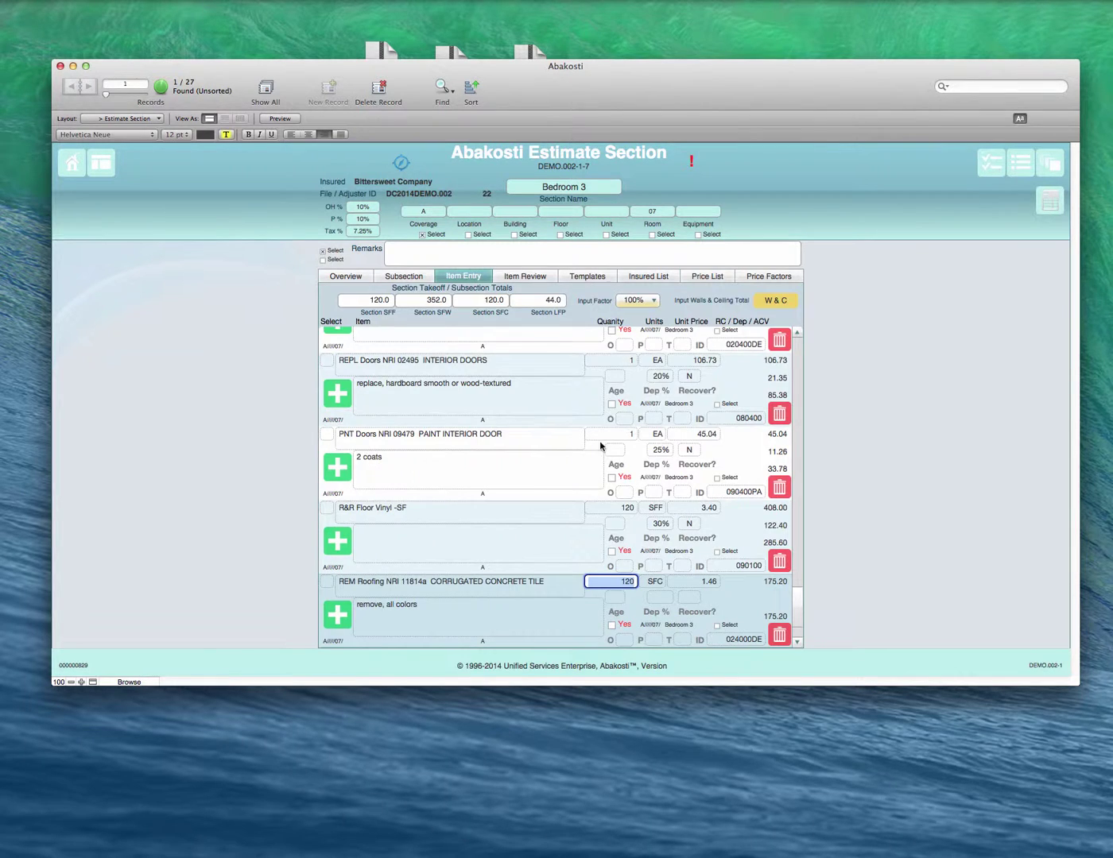
{"action": "scroll", "coordinate": [493, 542], "scroll_direction": "down", "scroll_amount": 1}
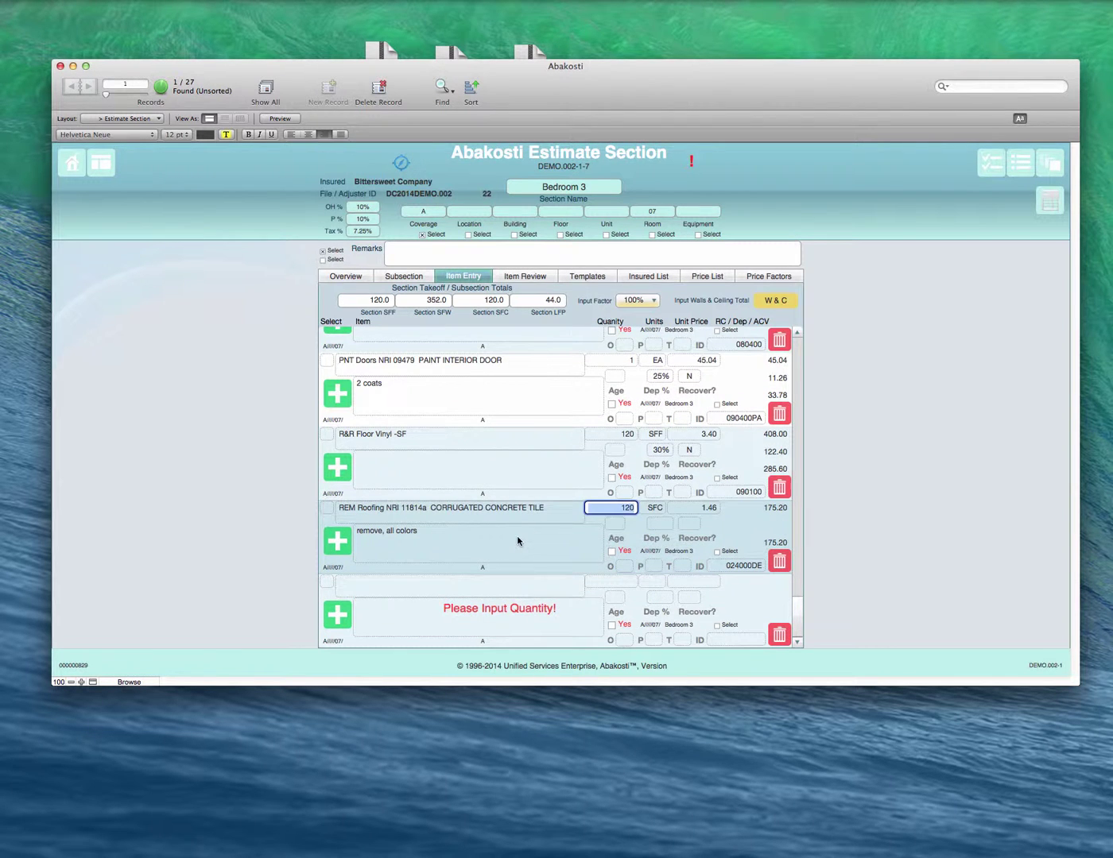
{"action": "left_click", "coordinate": [778, 561]}
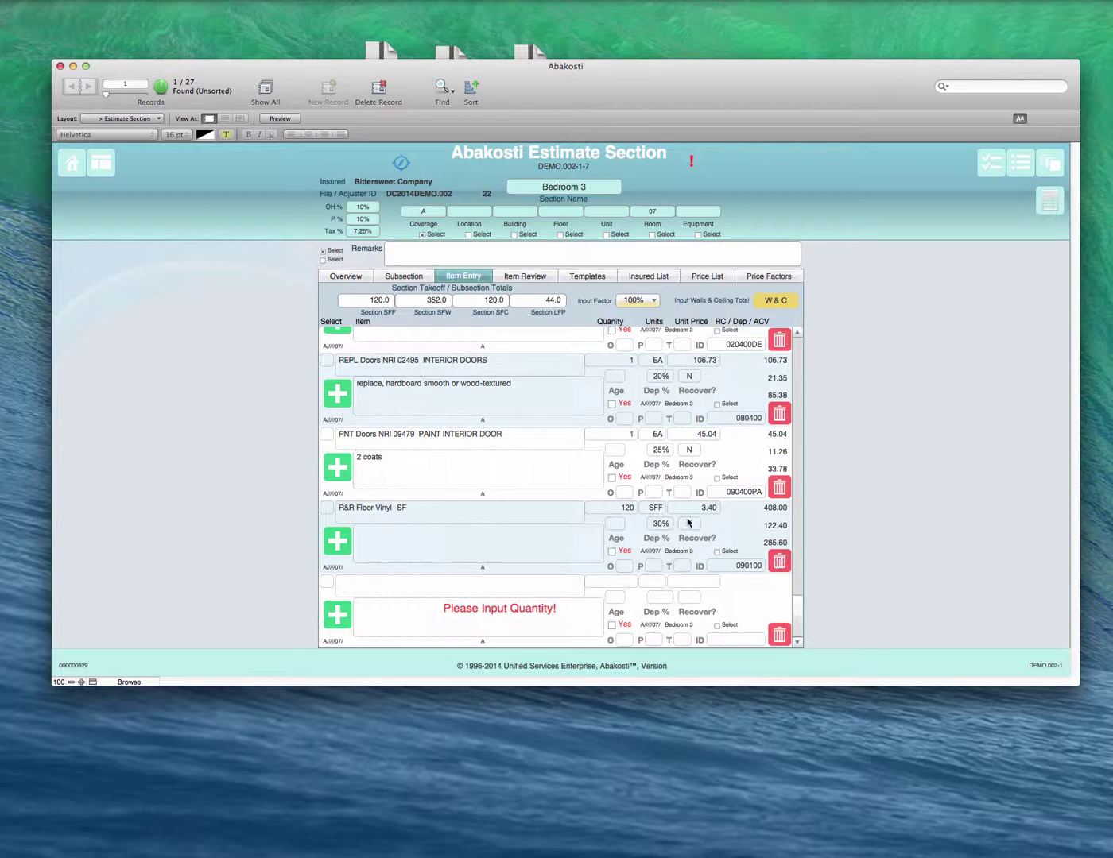
Step: Open the whole NRI price list from the estimate section and look through its ceiling items
{"action": "left_click", "coordinate": [699, 277]}
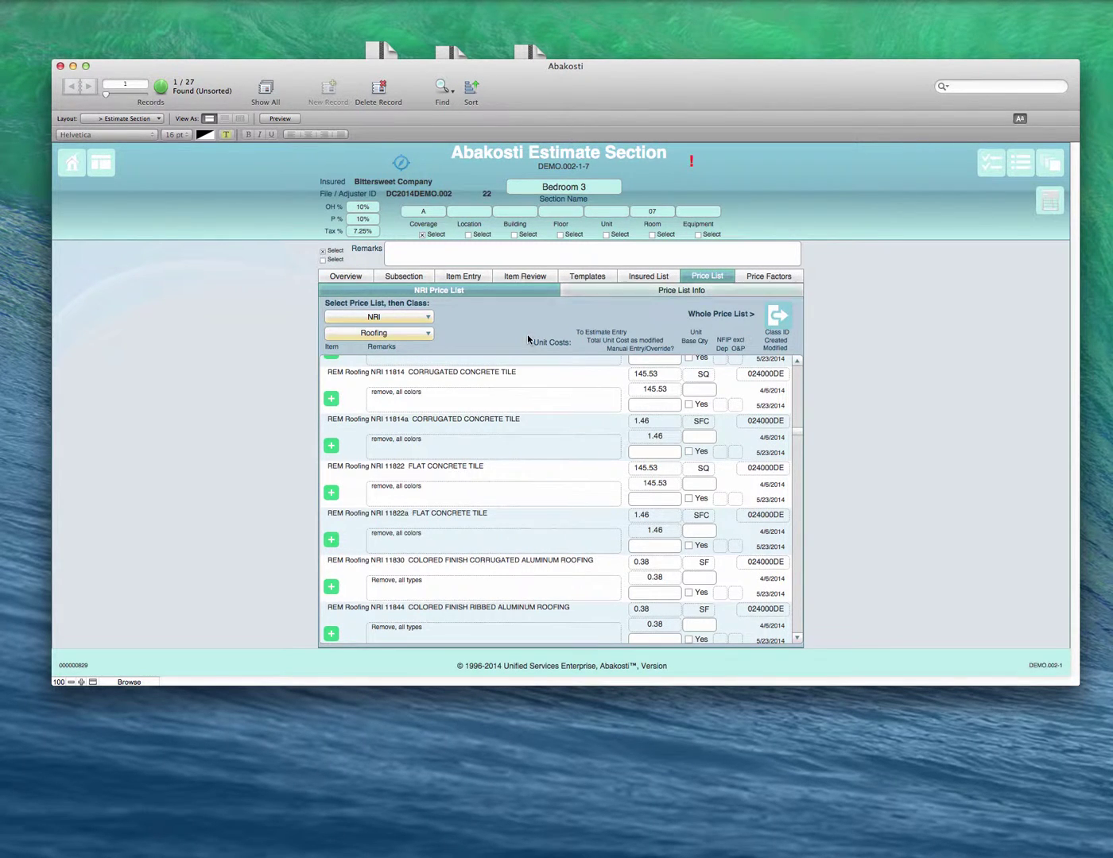
{"action": "left_click", "coordinate": [775, 321]}
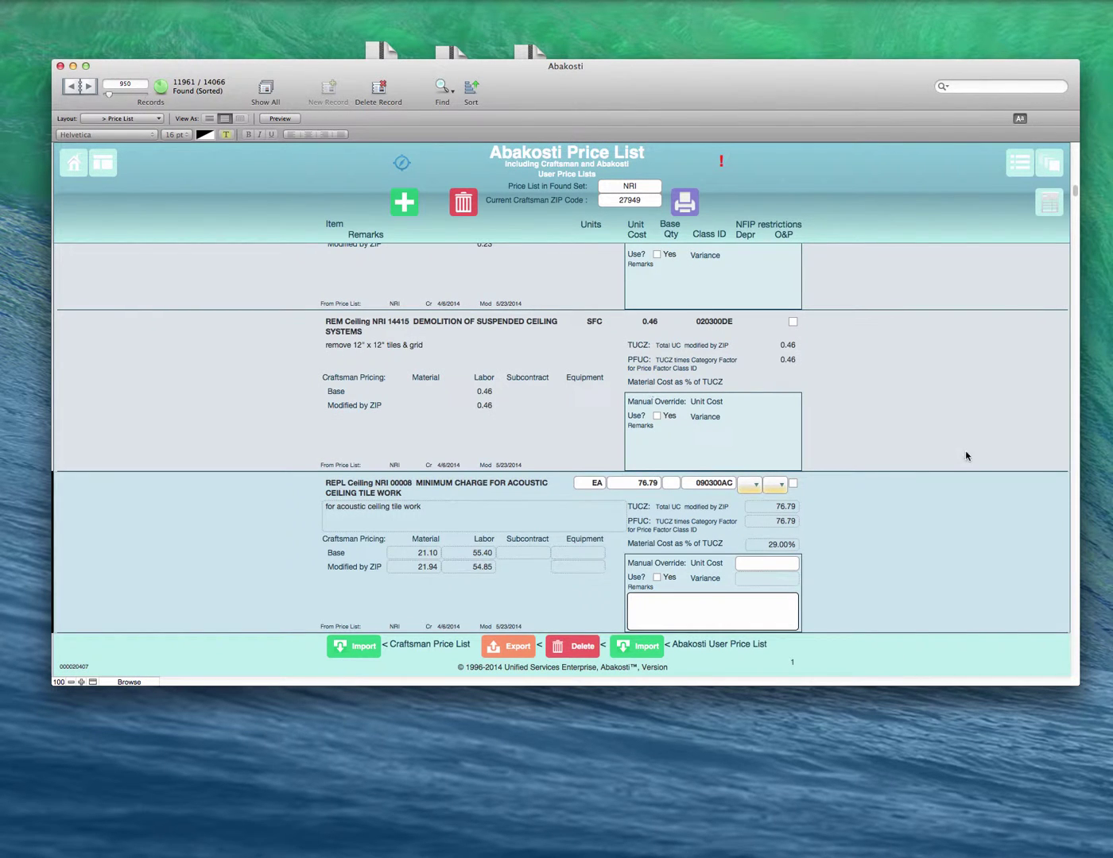
{"action": "scroll", "coordinate": [931, 410], "scroll_direction": "down", "scroll_amount": 5}
{"action": "scroll", "coordinate": [931, 411], "scroll_direction": "up", "scroll_amount": 4}
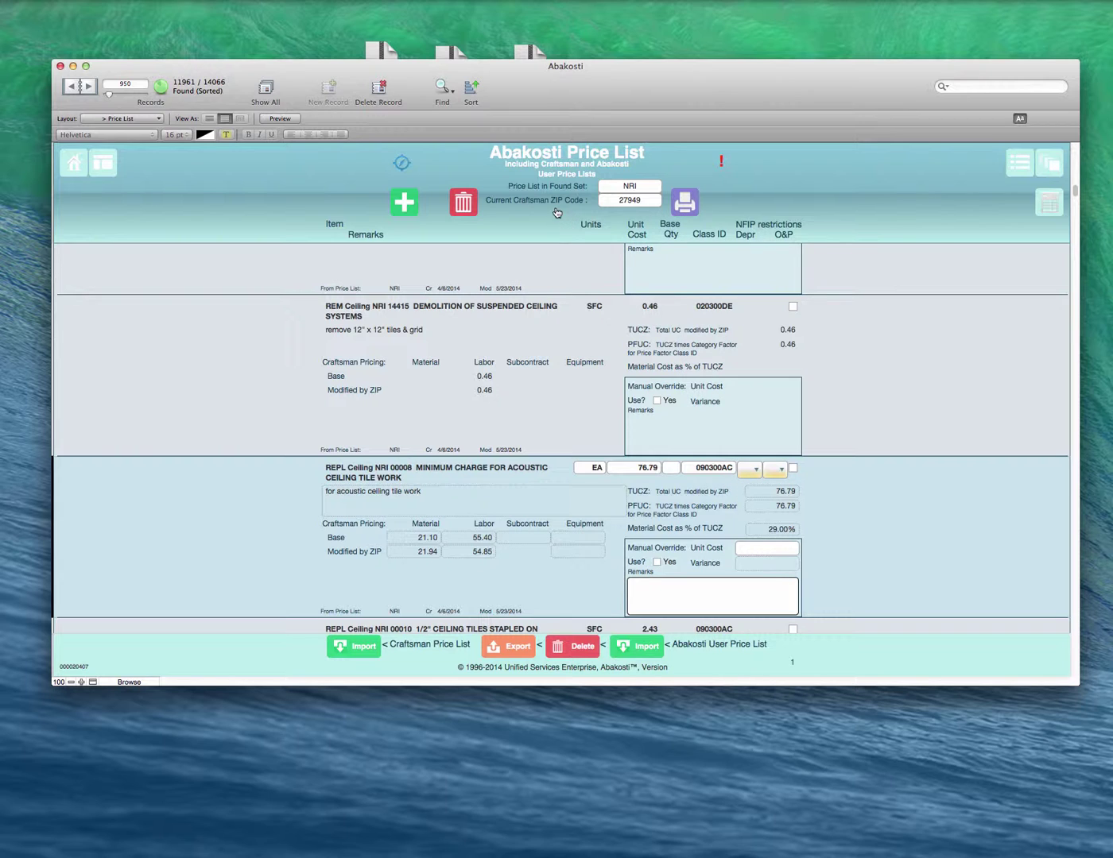
{"action": "scroll", "coordinate": [444, 309], "scroll_direction": "down", "scroll_amount": 3}
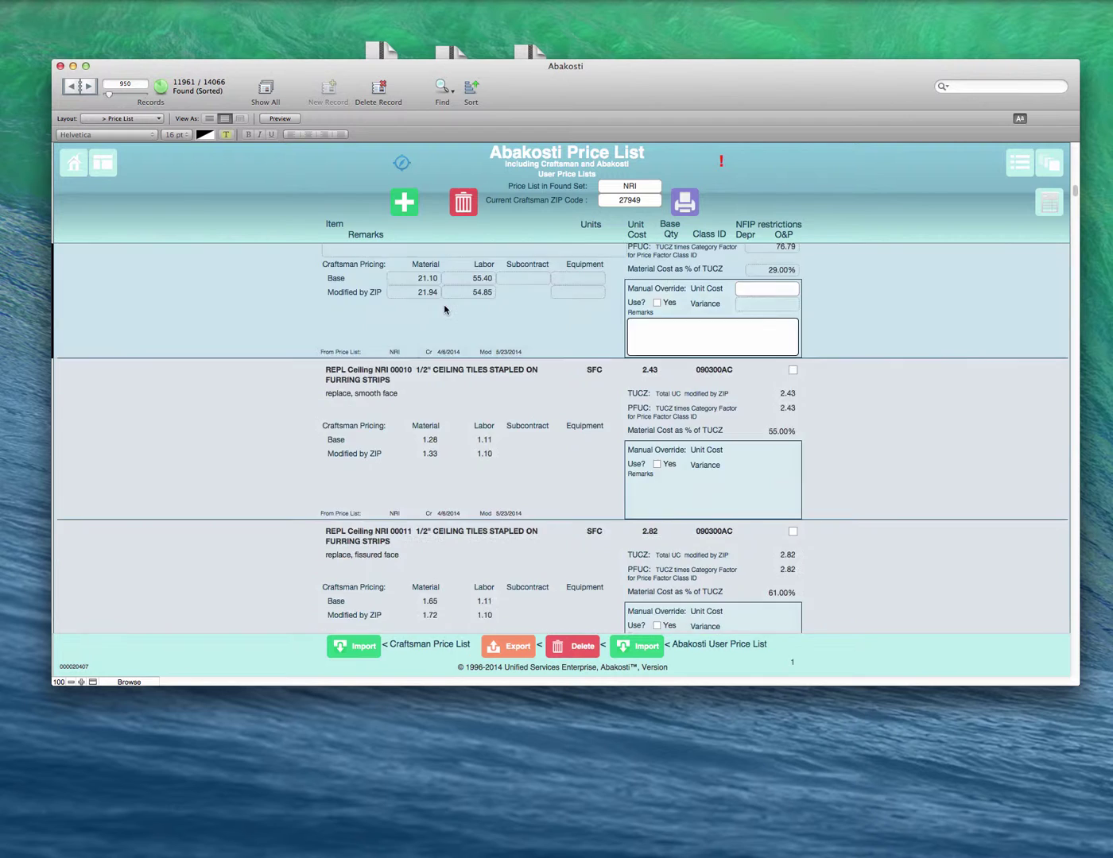
{"action": "scroll", "coordinate": [444, 309], "scroll_direction": "up", "scroll_amount": 10}
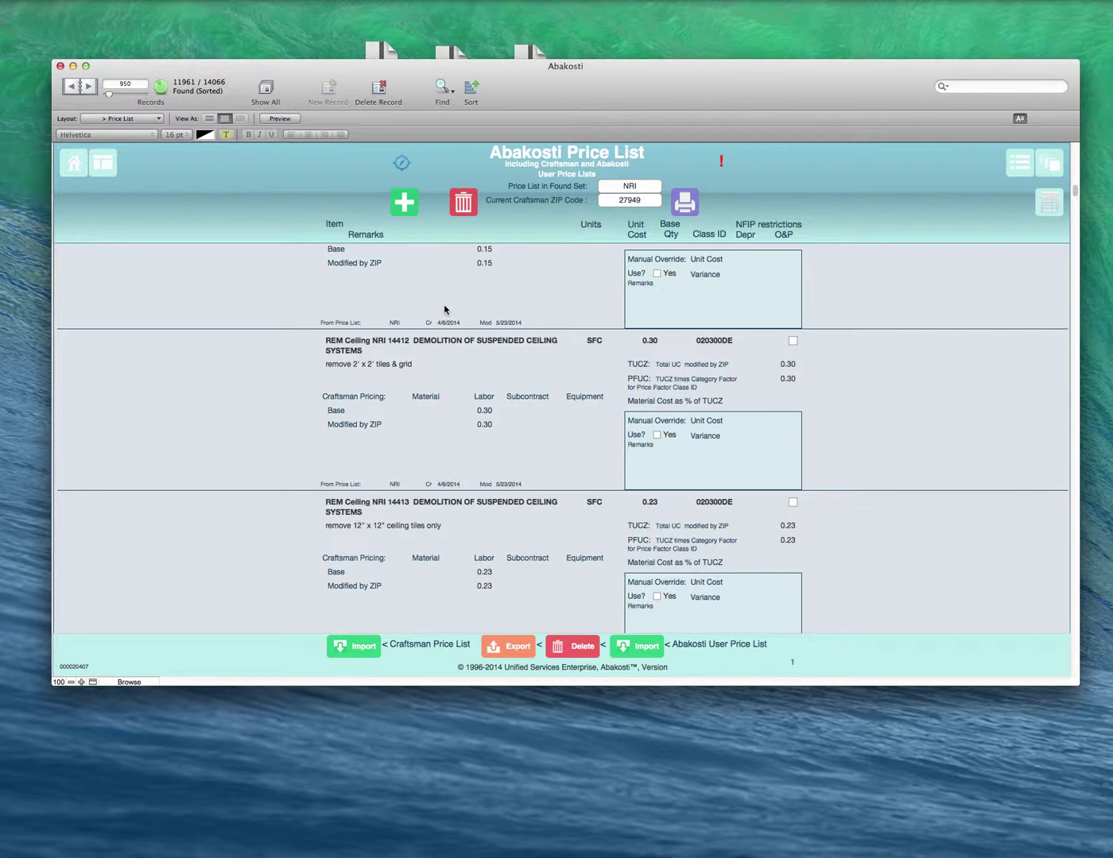
Step: Return to the Bedroom 3 estimate section and switch its price list to Abakosti User
{"action": "left_click", "coordinate": [1050, 205]}
{"action": "left_click", "coordinate": [411, 316]}
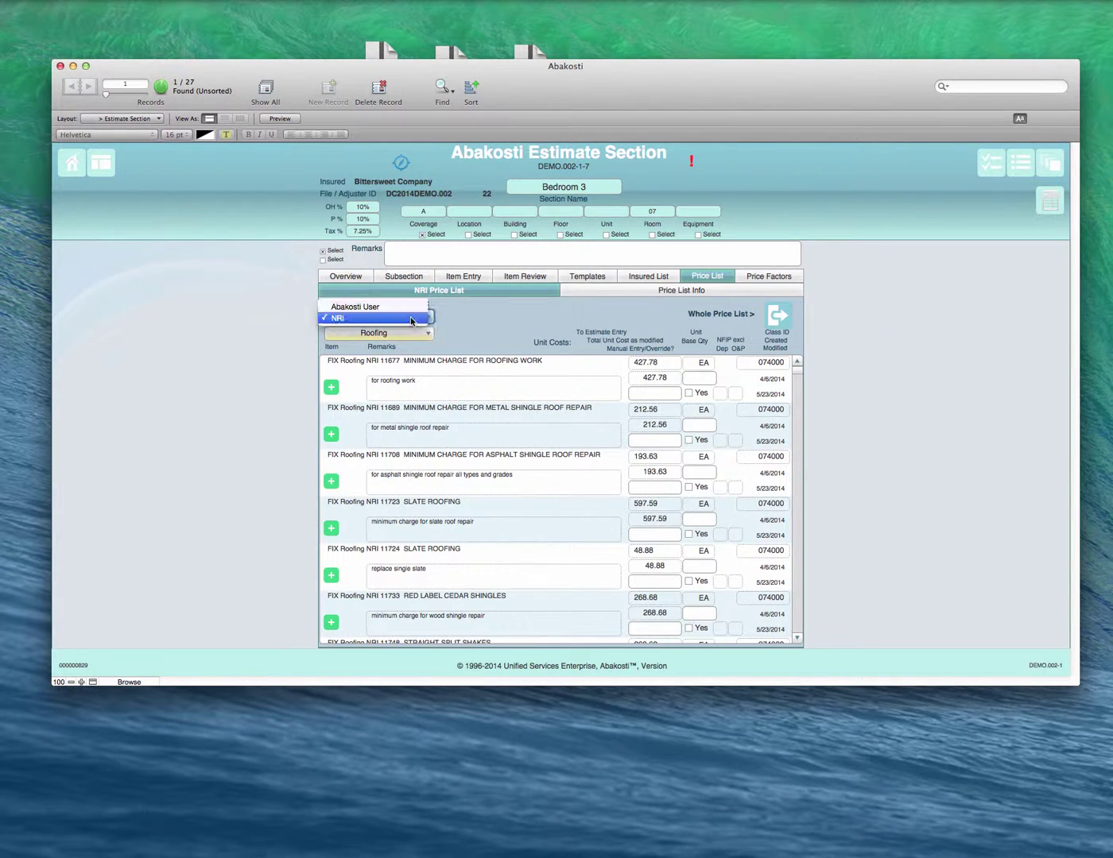
{"action": "left_click", "coordinate": [407, 311]}
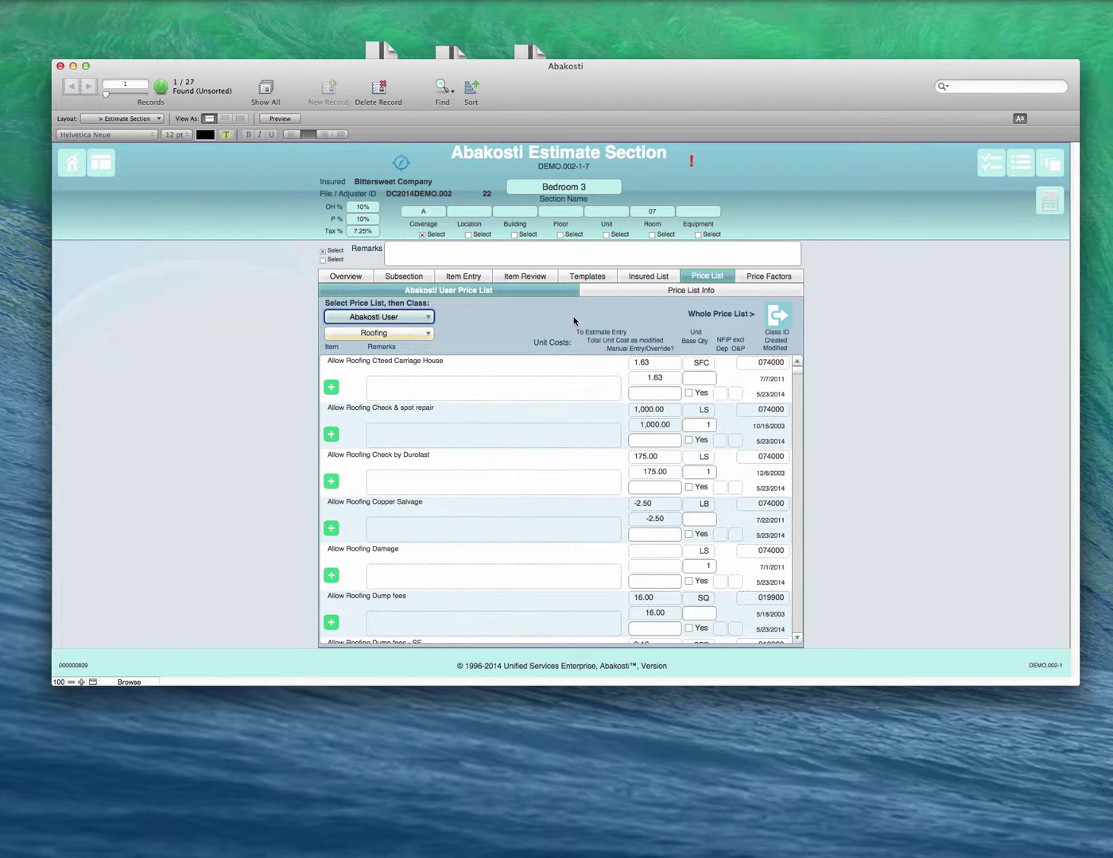
Step: Look through the whole Abakosti User price list and return to the estimate section
{"action": "left_click", "coordinate": [778, 318]}
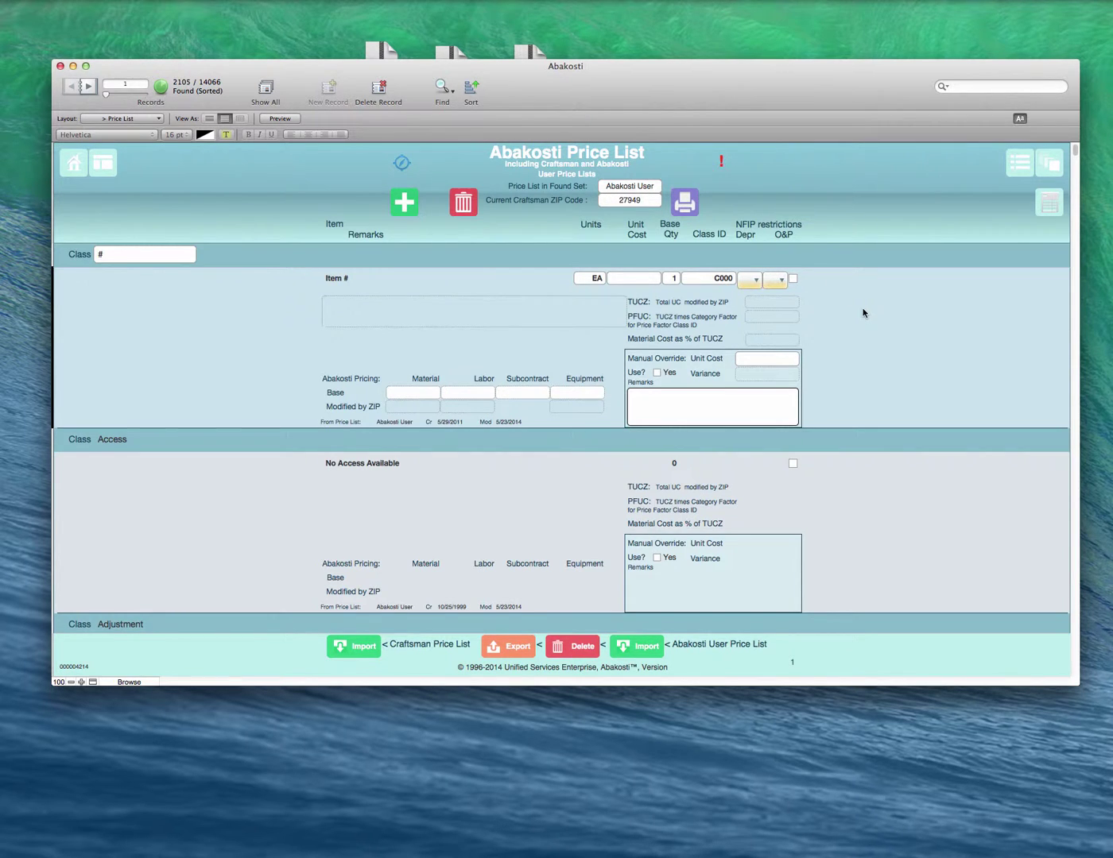
{"action": "scroll", "coordinate": [691, 360], "scroll_direction": "down", "scroll_amount": 15}
{"action": "scroll", "coordinate": [695, 405], "scroll_direction": "down", "scroll_amount": 5}
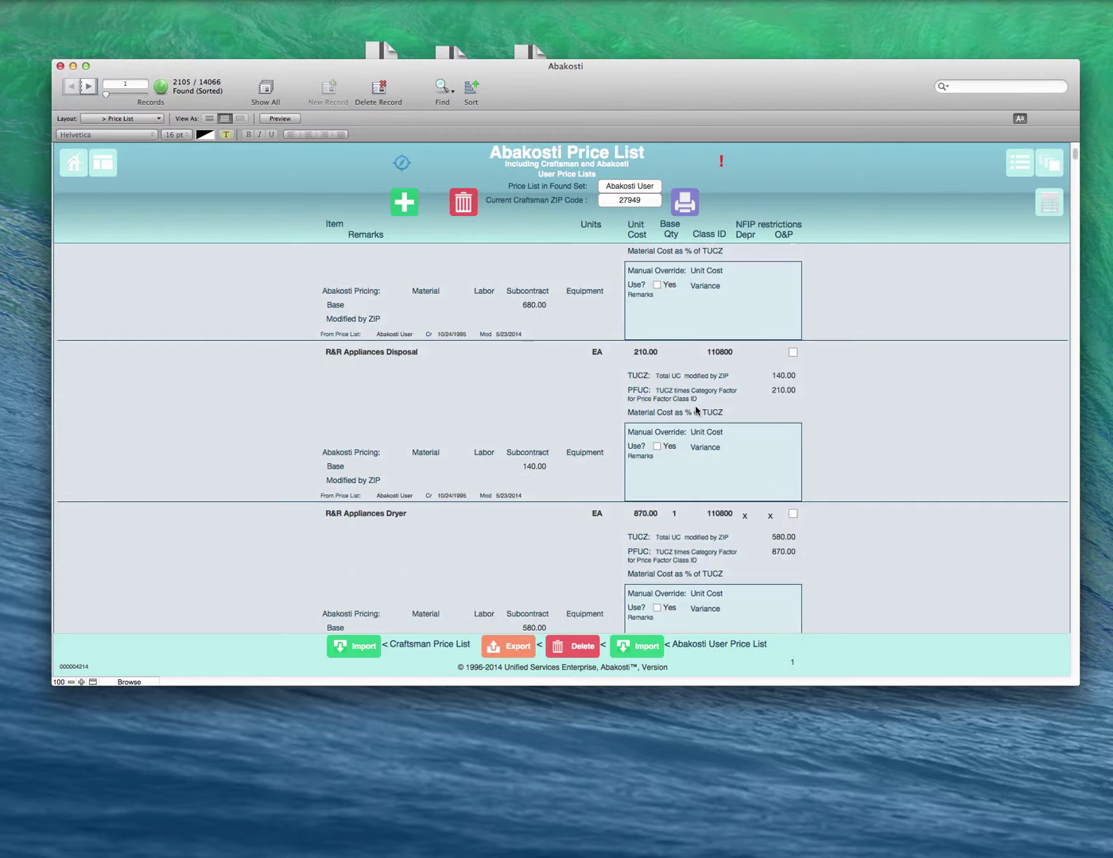
{"action": "left_click", "coordinate": [1061, 196]}
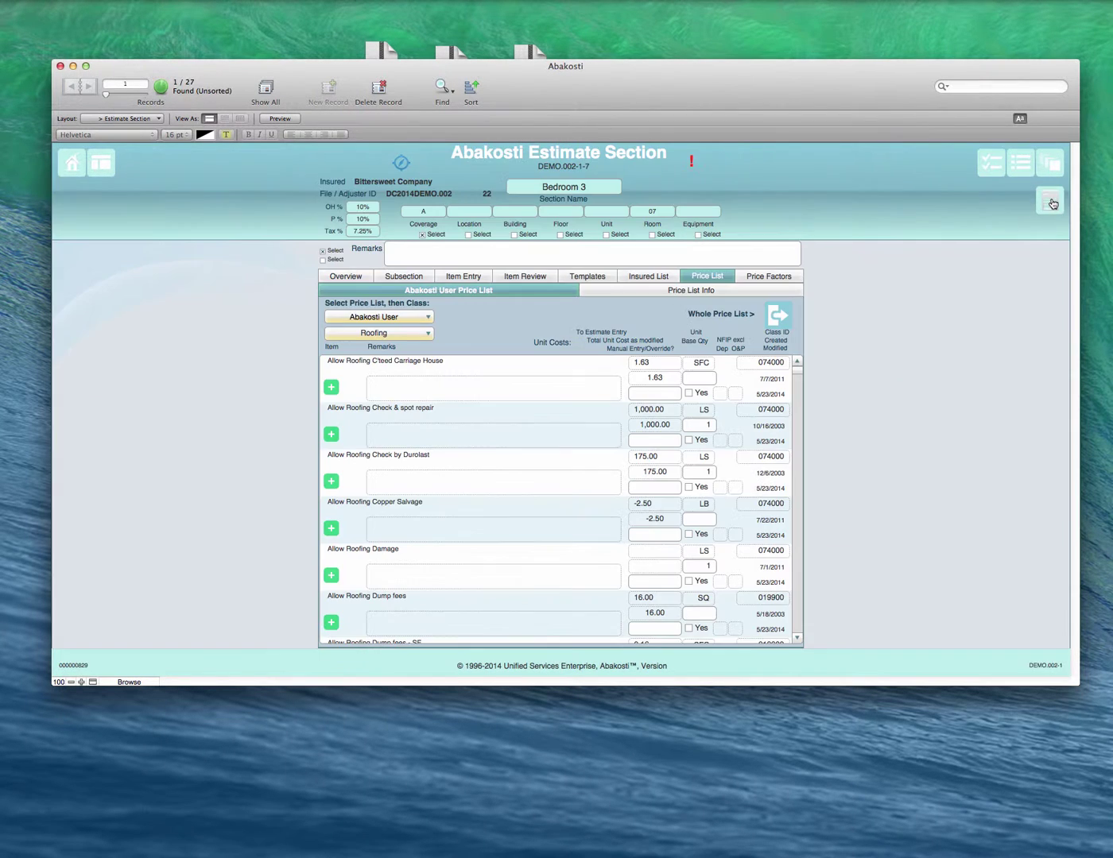
Step: View the three pages of price list information for the Abakosti User price list
{"action": "left_click", "coordinate": [624, 291]}
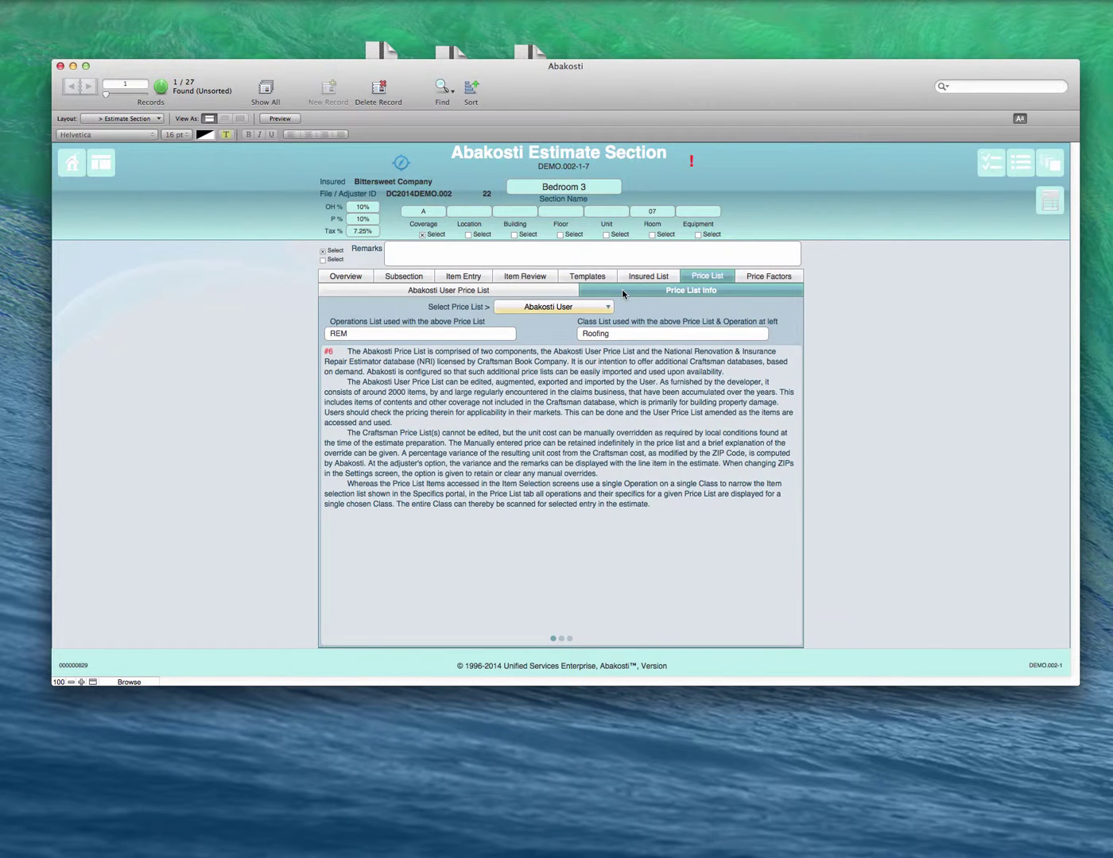
{"action": "left_click", "coordinate": [561, 638]}
{"action": "left_click", "coordinate": [569, 639]}
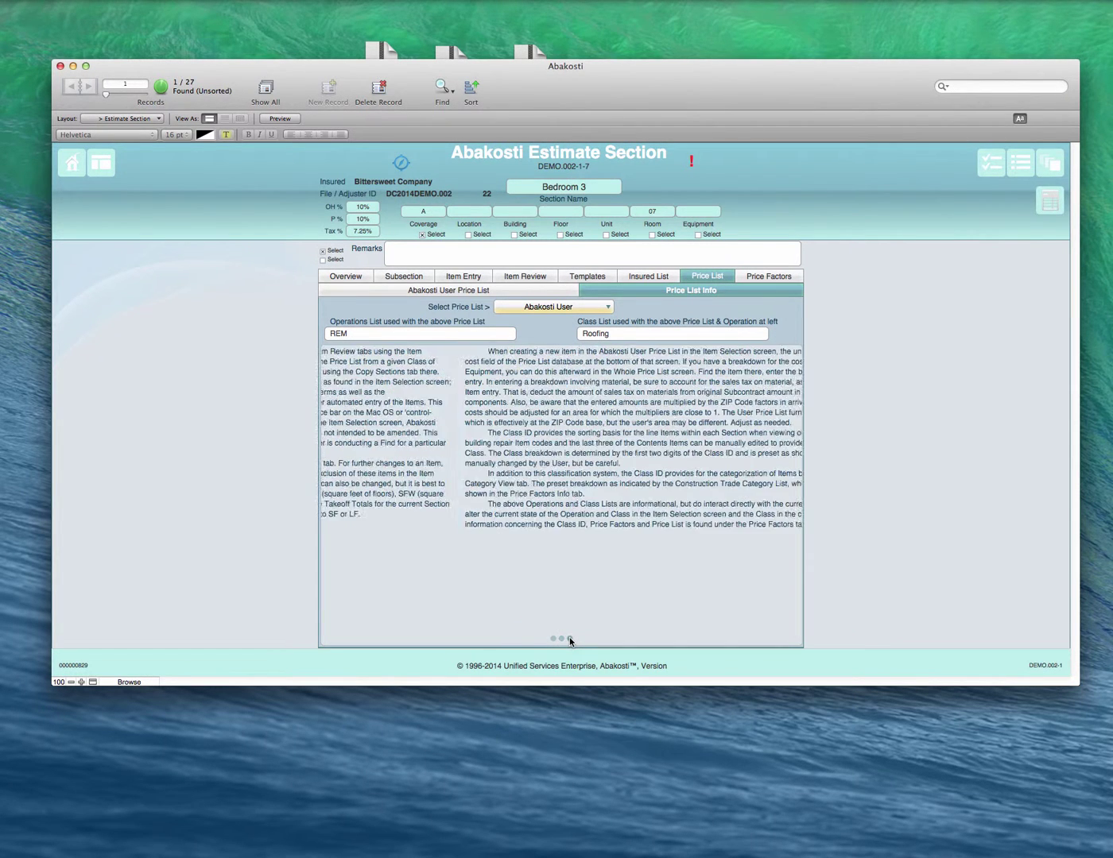
{"action": "left_click", "coordinate": [560, 638]}
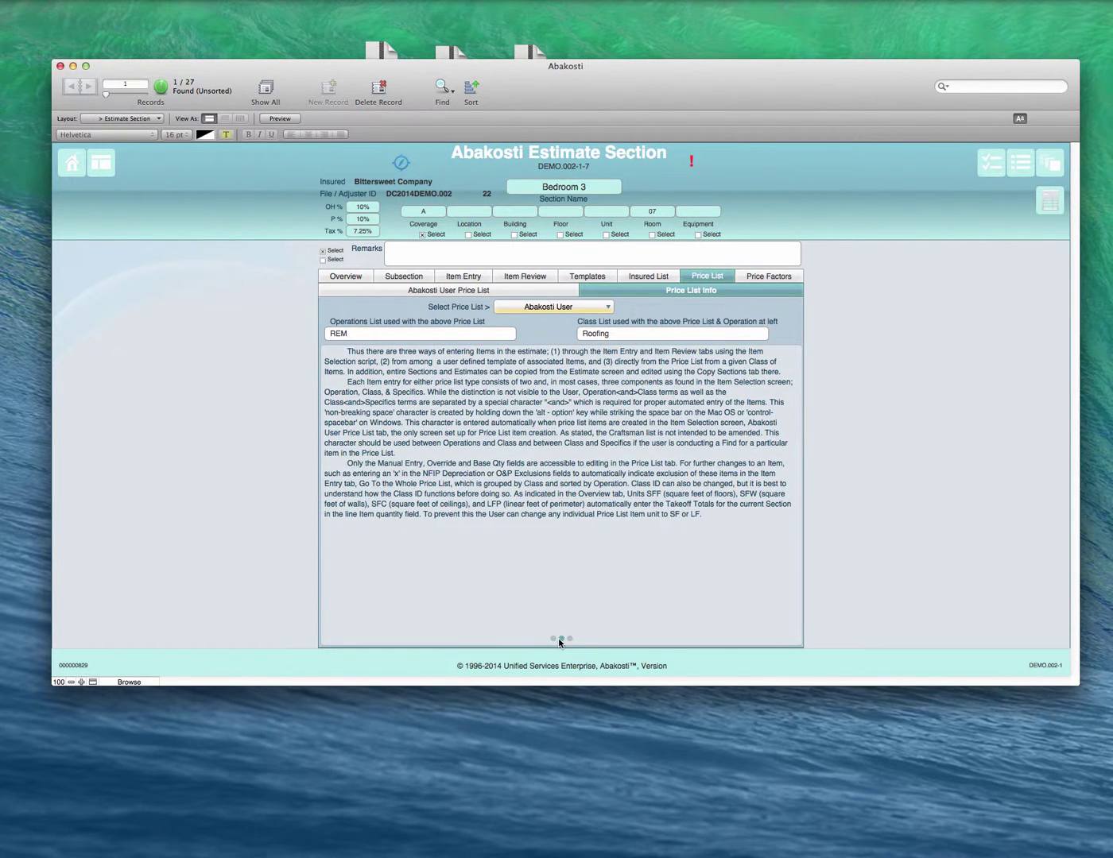
{"action": "left_click", "coordinate": [552, 637]}
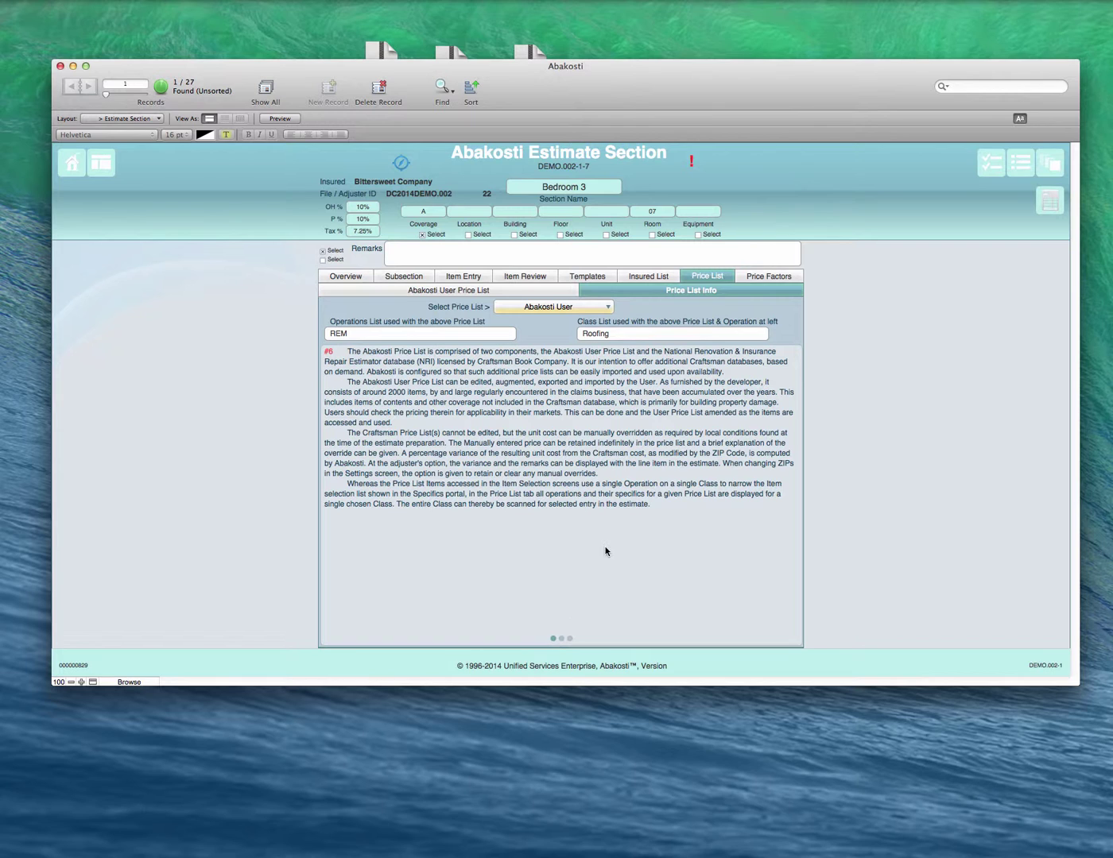
Step: Inspect the operations list and the class field used with the Abakosti User price list
{"action": "left_click", "coordinate": [384, 333]}
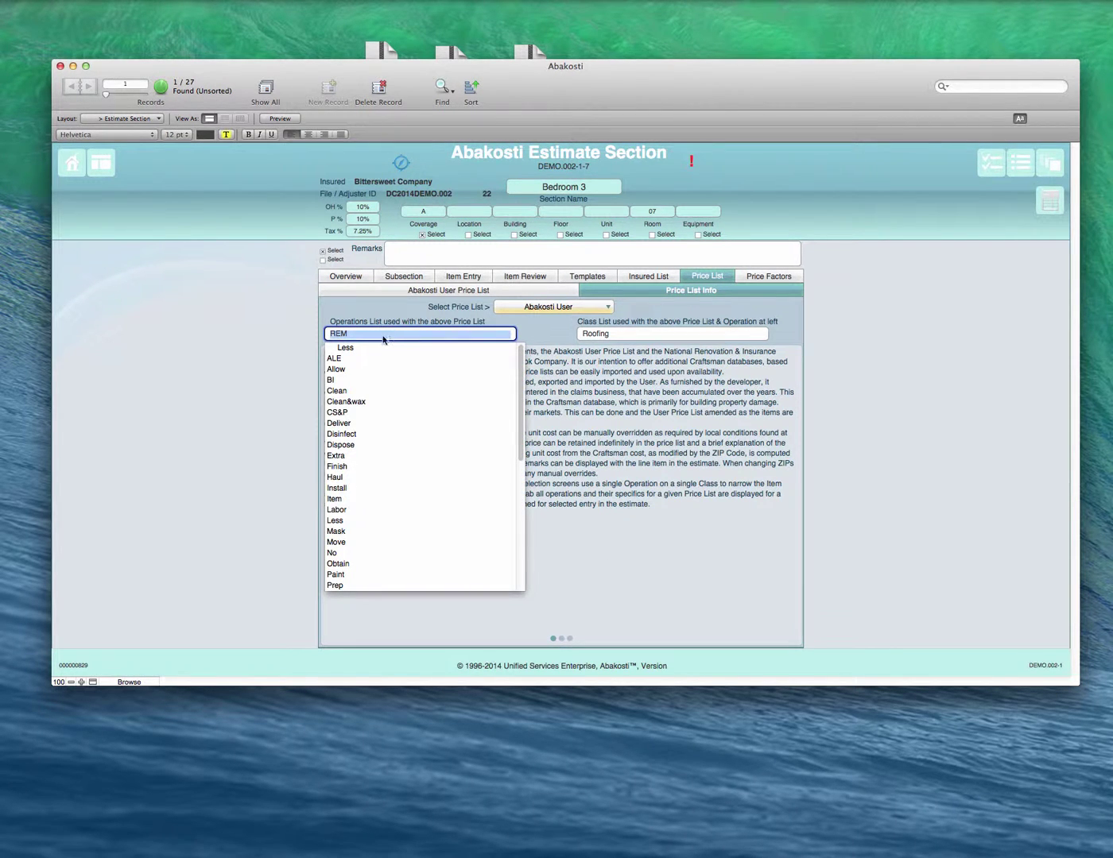
{"action": "left_click", "coordinate": [556, 330]}
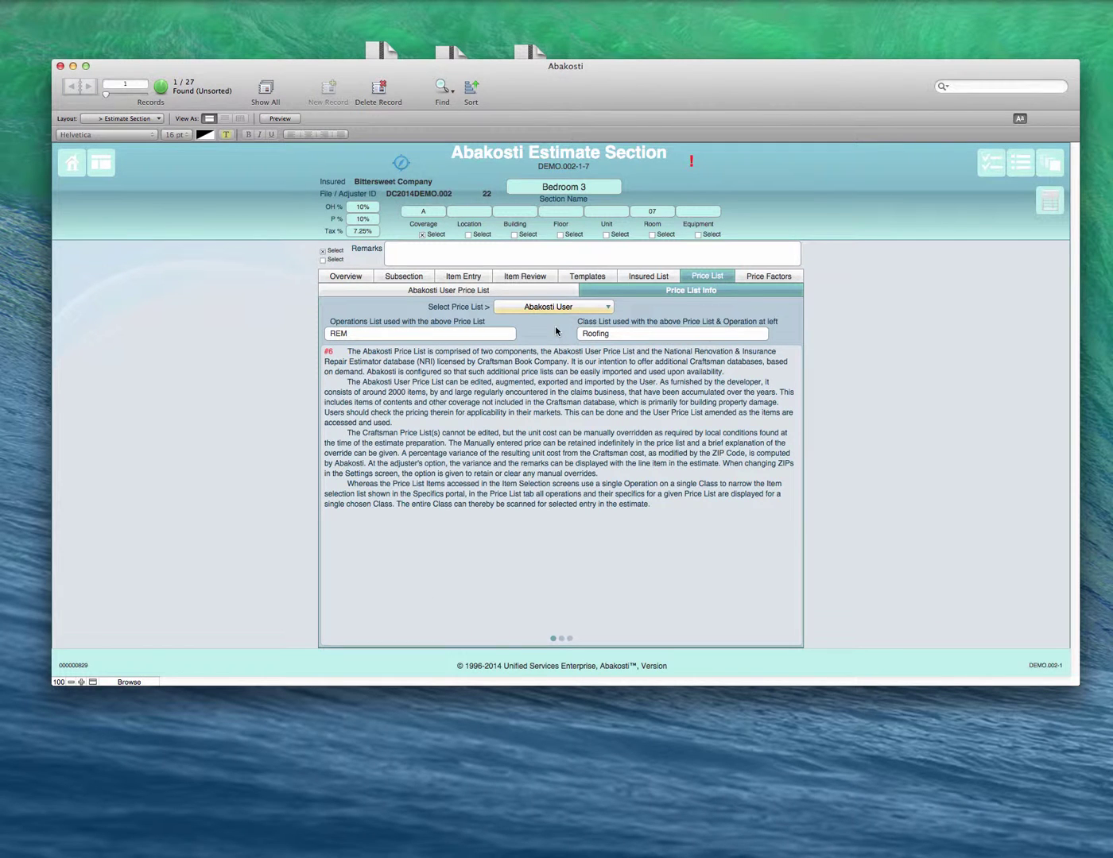
{"action": "left_click", "coordinate": [590, 335]}
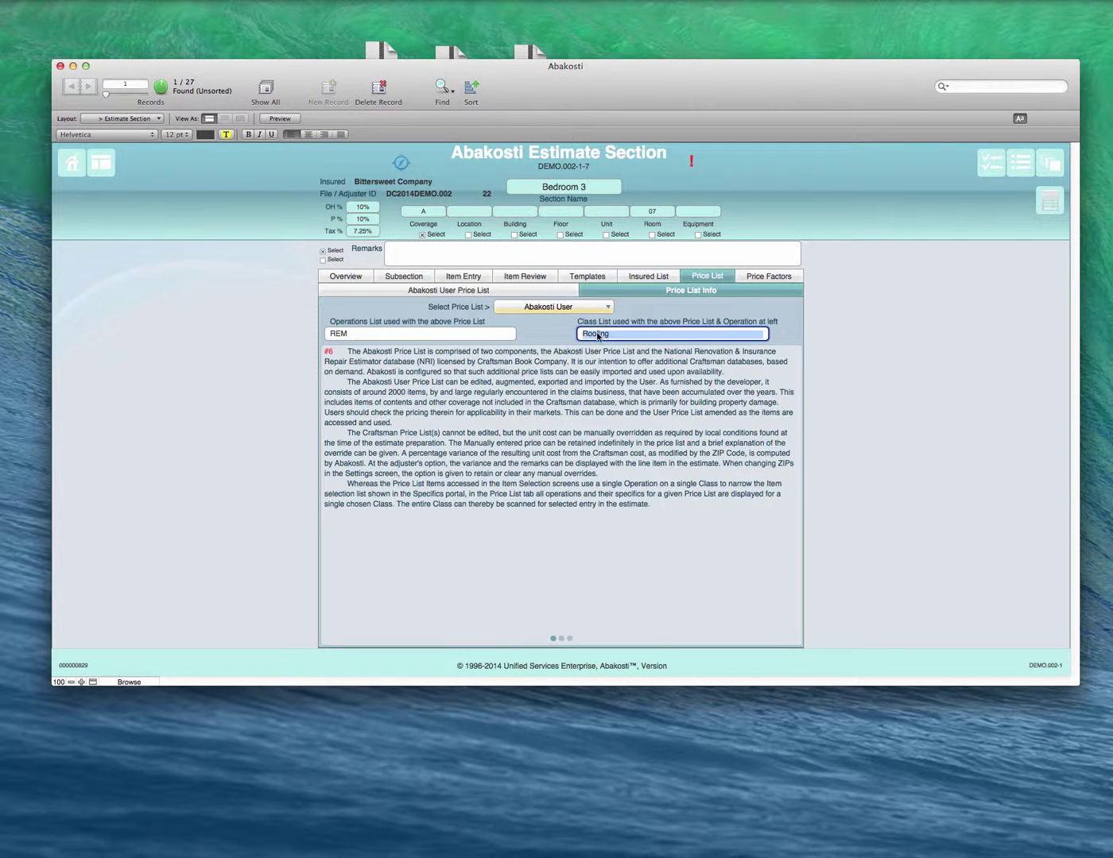
{"action": "left_click", "coordinate": [550, 329]}
{"action": "left_click", "coordinate": [479, 334]}
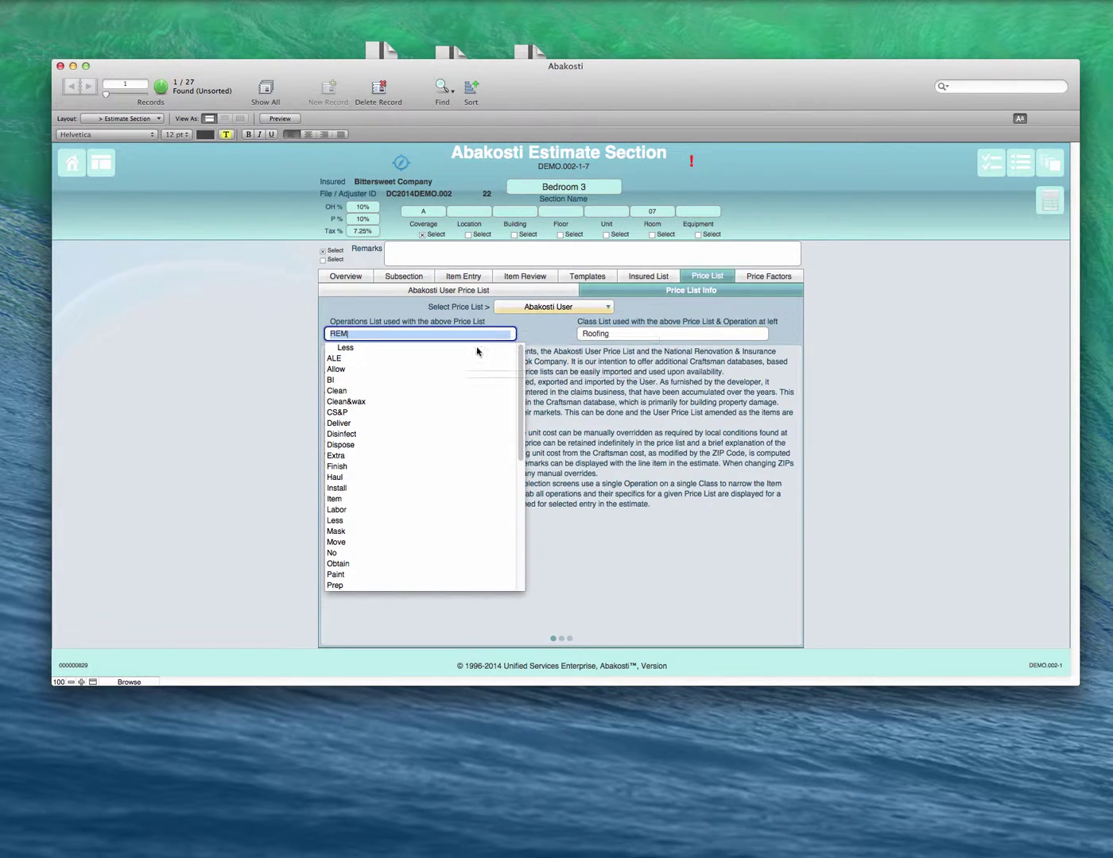
{"action": "left_click", "coordinate": [395, 333]}
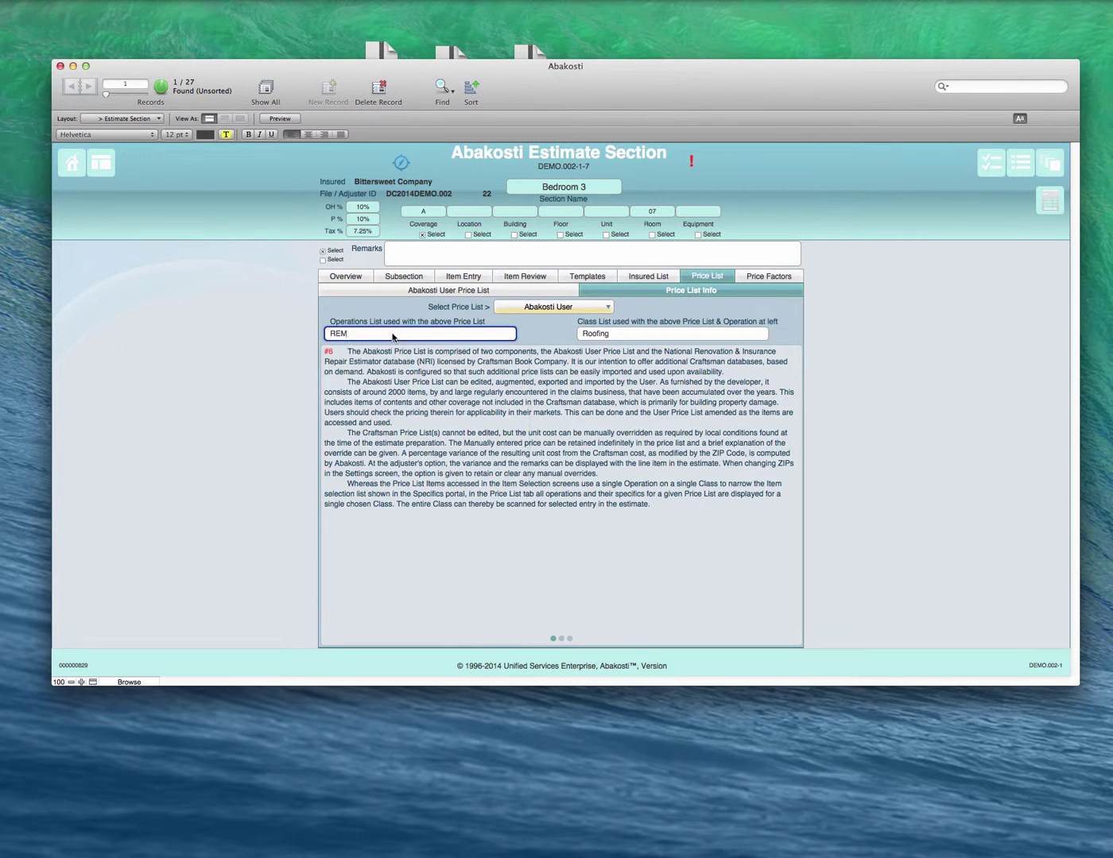
Step: Set the operation used with the Abakosti User price list to Disinfect
{"action": "left_click", "coordinate": [506, 333]}
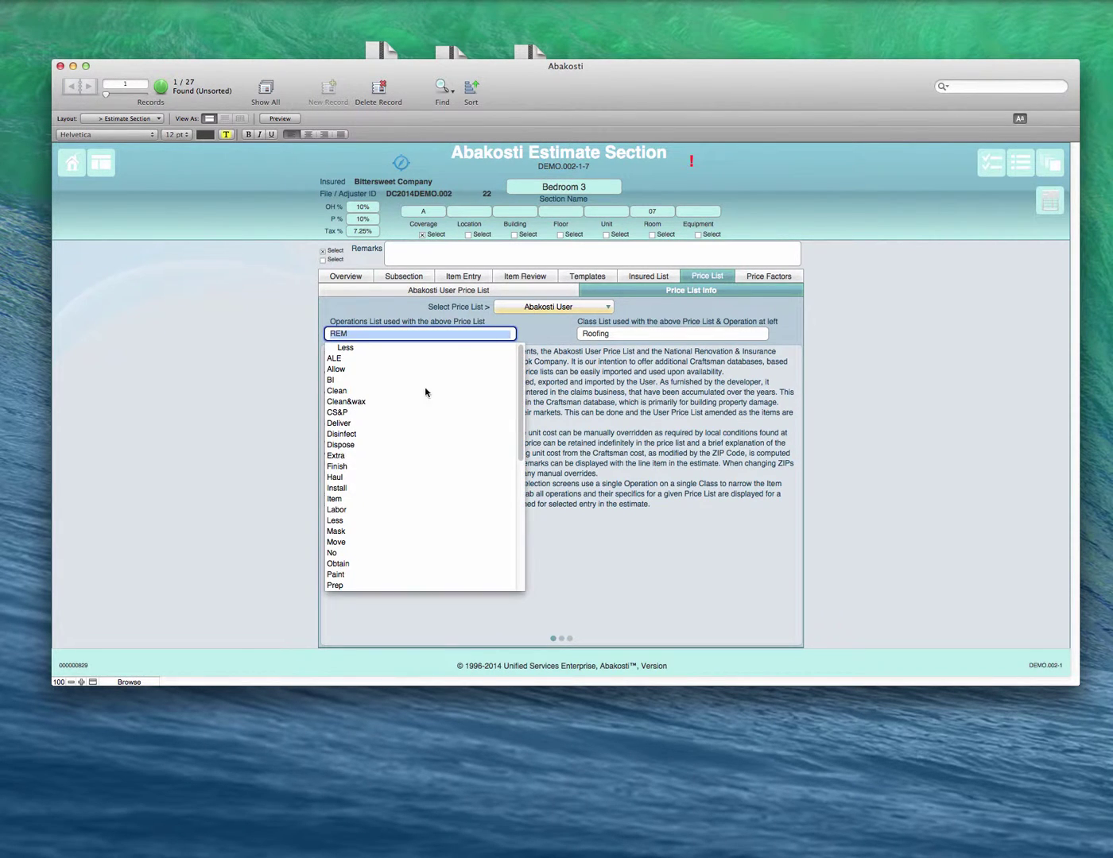
{"action": "left_click", "coordinate": [344, 433]}
{"action": "left_click", "coordinate": [521, 360]}
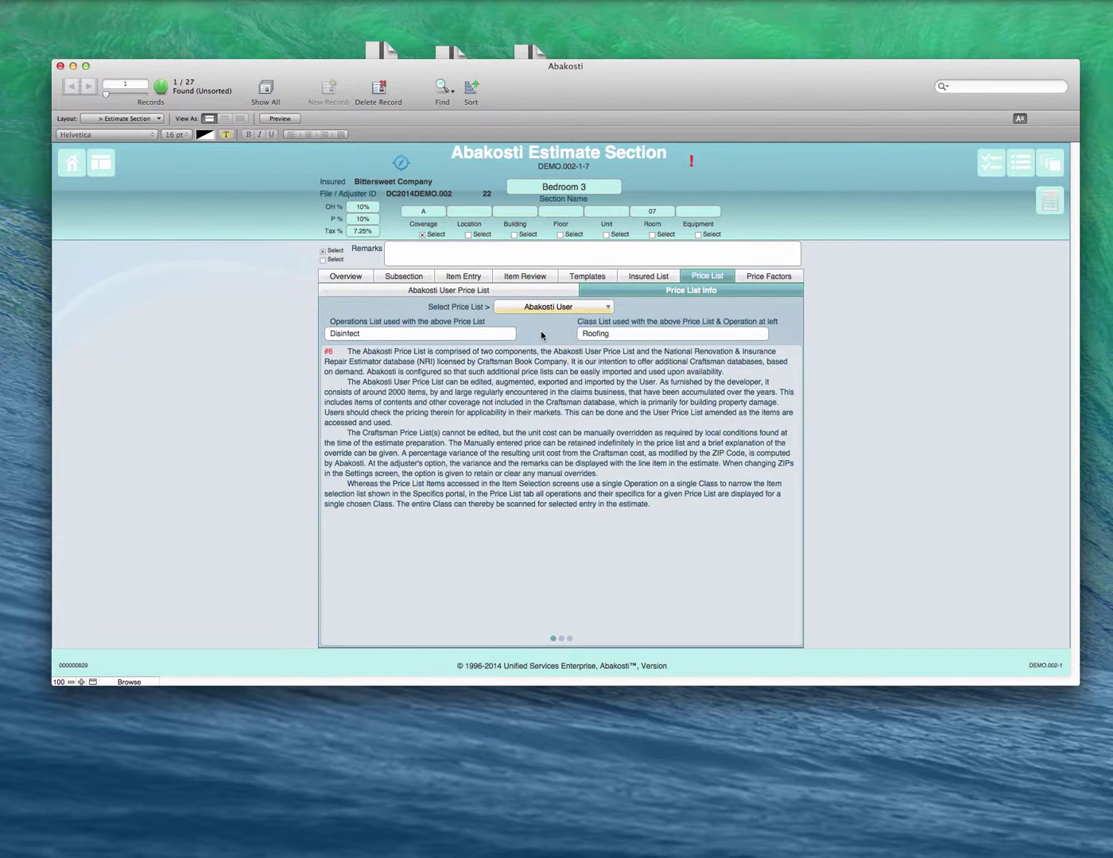
Step: Switch the price list information to the NRI price list and set its operation to LAB
{"action": "left_click", "coordinate": [545, 309]}
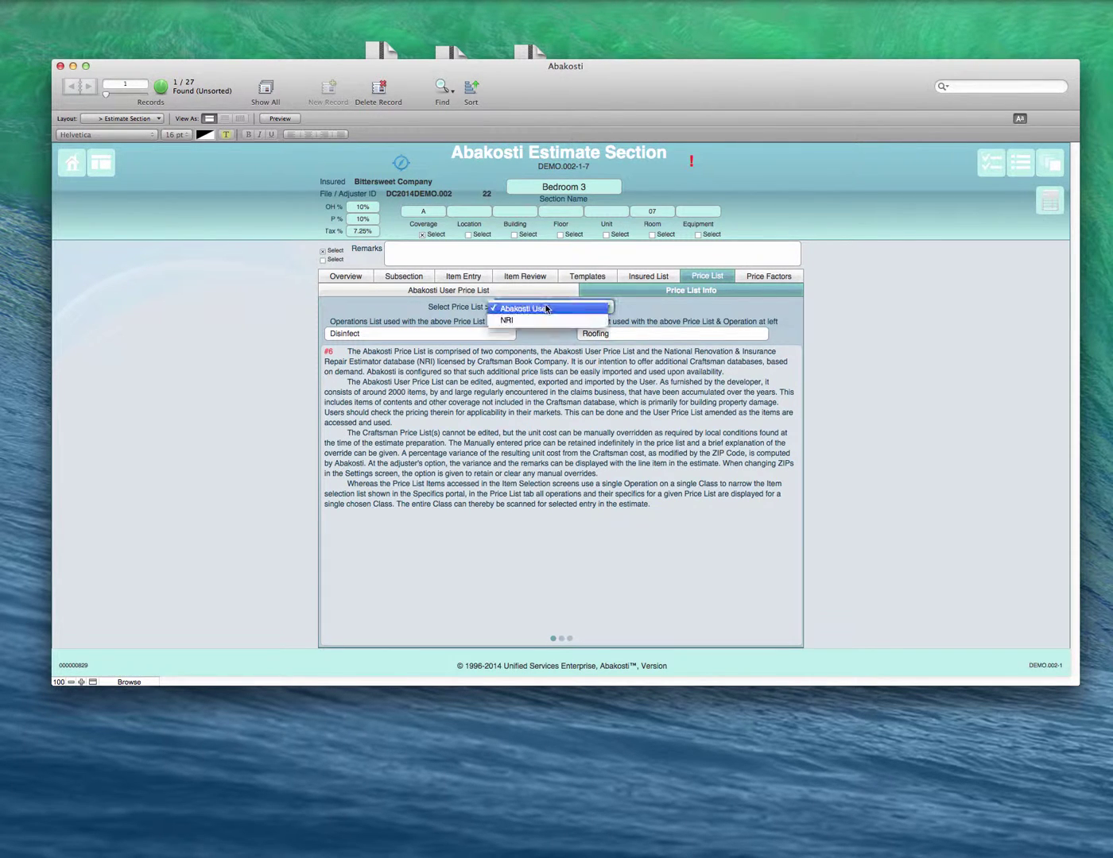
{"action": "key", "text": "Down"}
{"action": "left_click", "coordinate": [543, 319]}
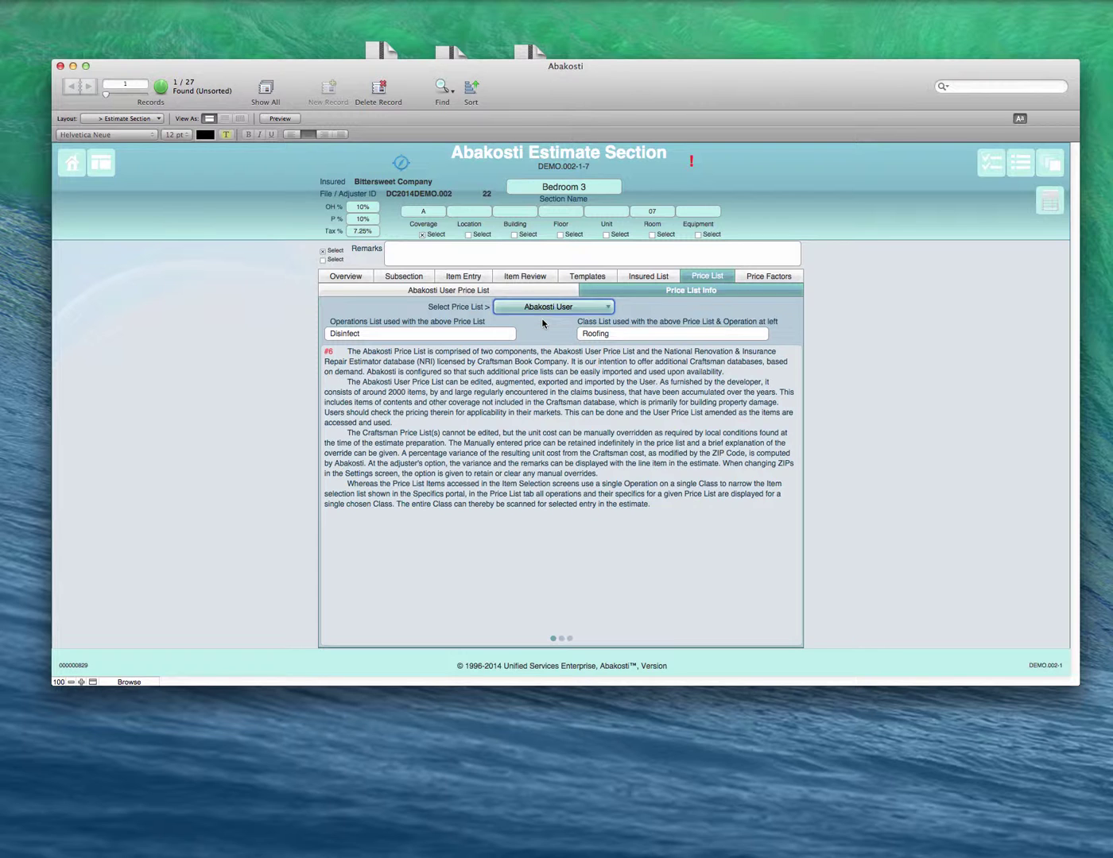
{"action": "left_click", "coordinate": [459, 335]}
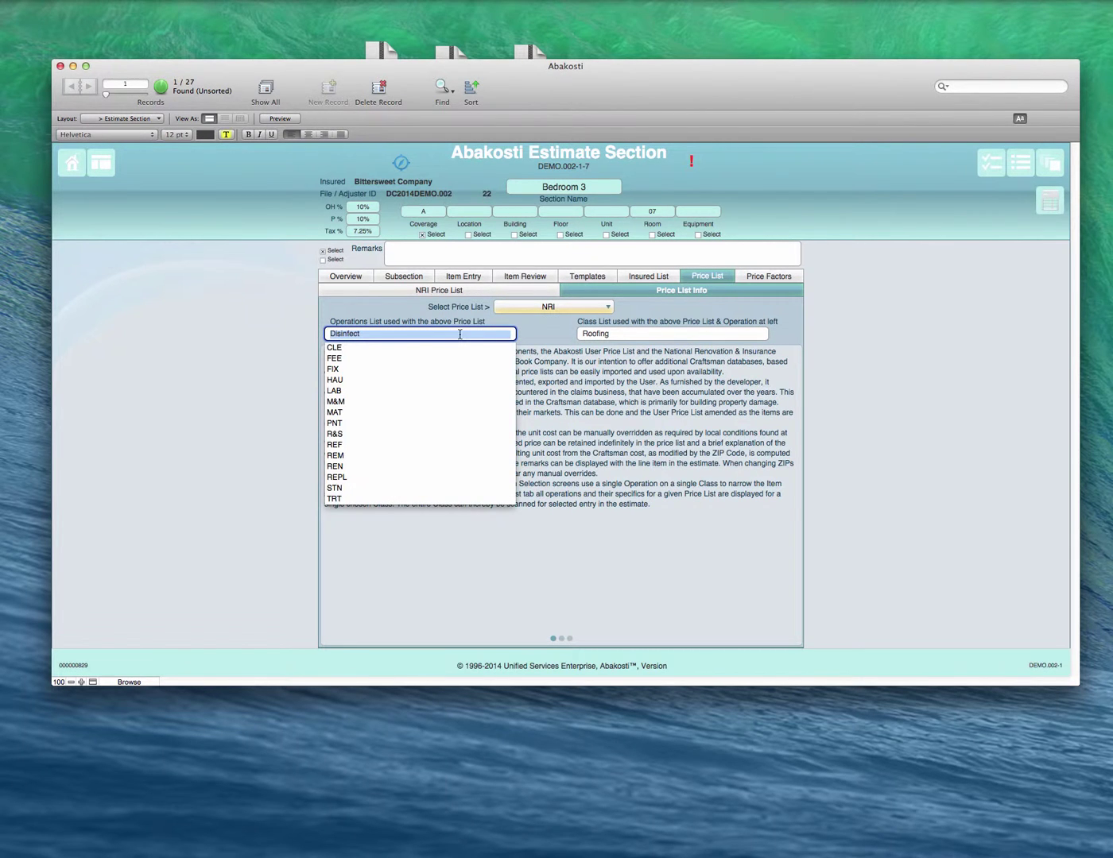
{"action": "left_click", "coordinate": [380, 390]}
Step: Look through the class list available for the NRI price list with the LAB operation
{"action": "left_click", "coordinate": [575, 339]}
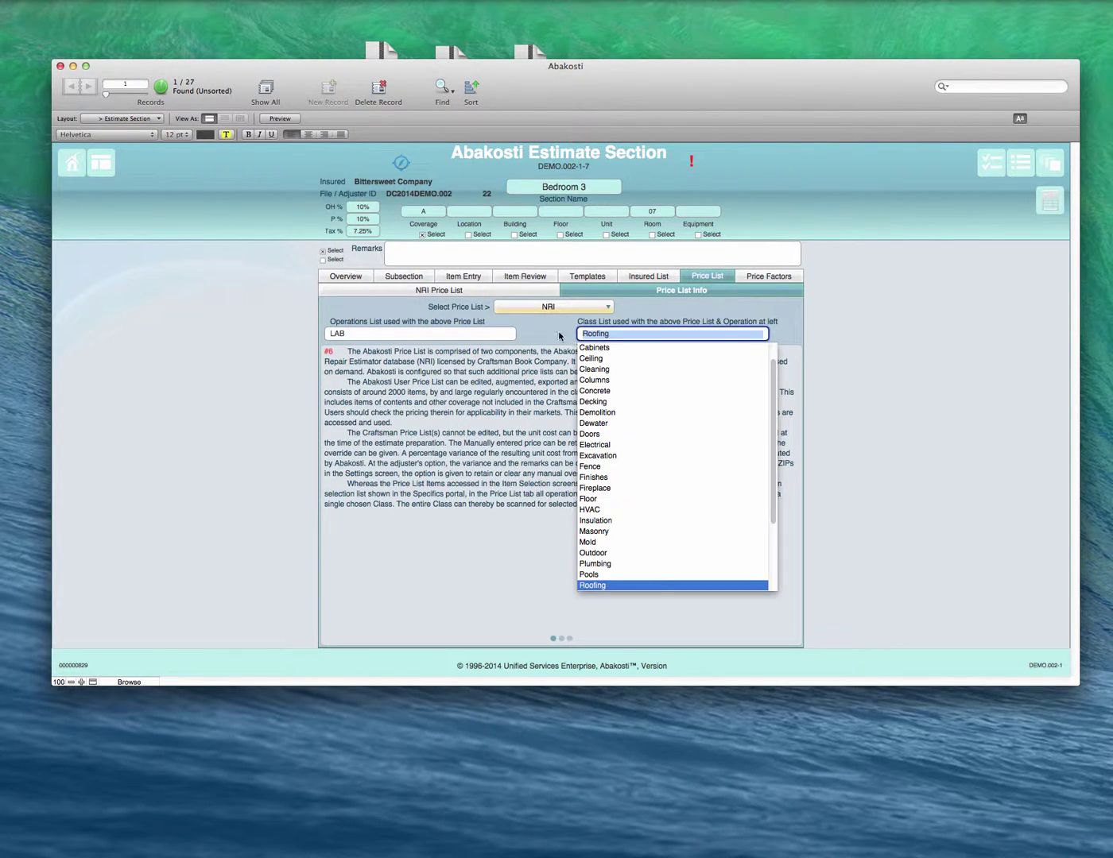
{"action": "scroll", "coordinate": [616, 465], "scroll_direction": "down", "scroll_amount": 3}
{"action": "scroll", "coordinate": [617, 467], "scroll_direction": "up", "scroll_amount": 3}
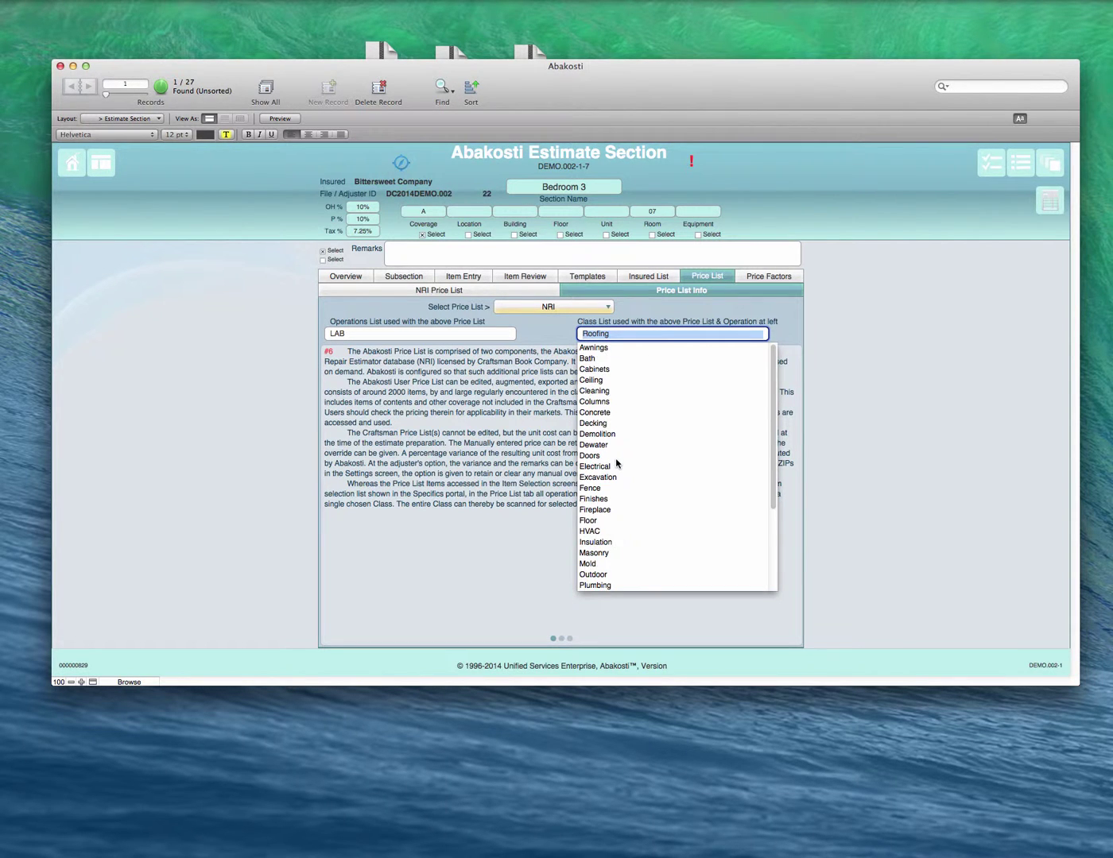
{"action": "scroll", "coordinate": [616, 467], "scroll_direction": "down", "scroll_amount": 3}
{"action": "scroll", "coordinate": [617, 466], "scroll_direction": "up", "scroll_amount": 3}
{"action": "left_click", "coordinate": [533, 356]}
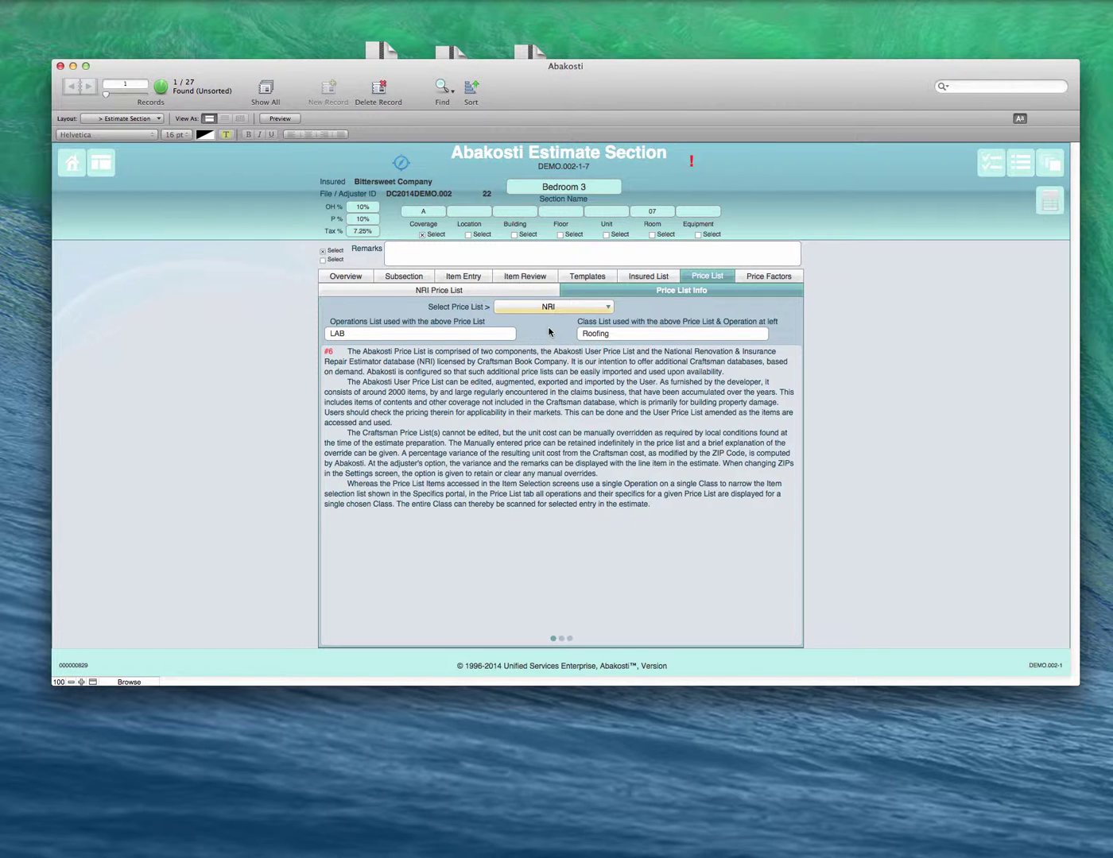
Step: View the whole NRI price list, browsing the ceiling items and the Appliances class at its start
{"action": "left_click", "coordinate": [459, 290]}
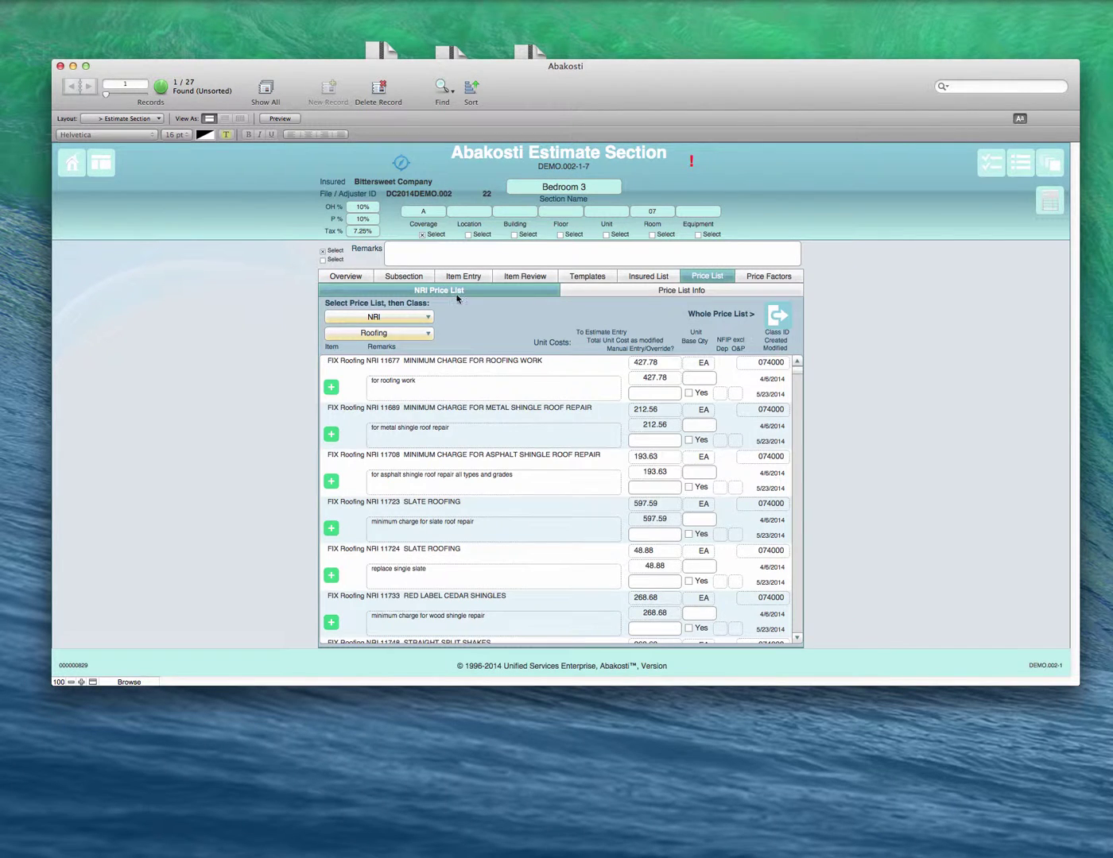
{"action": "left_click", "coordinate": [777, 312]}
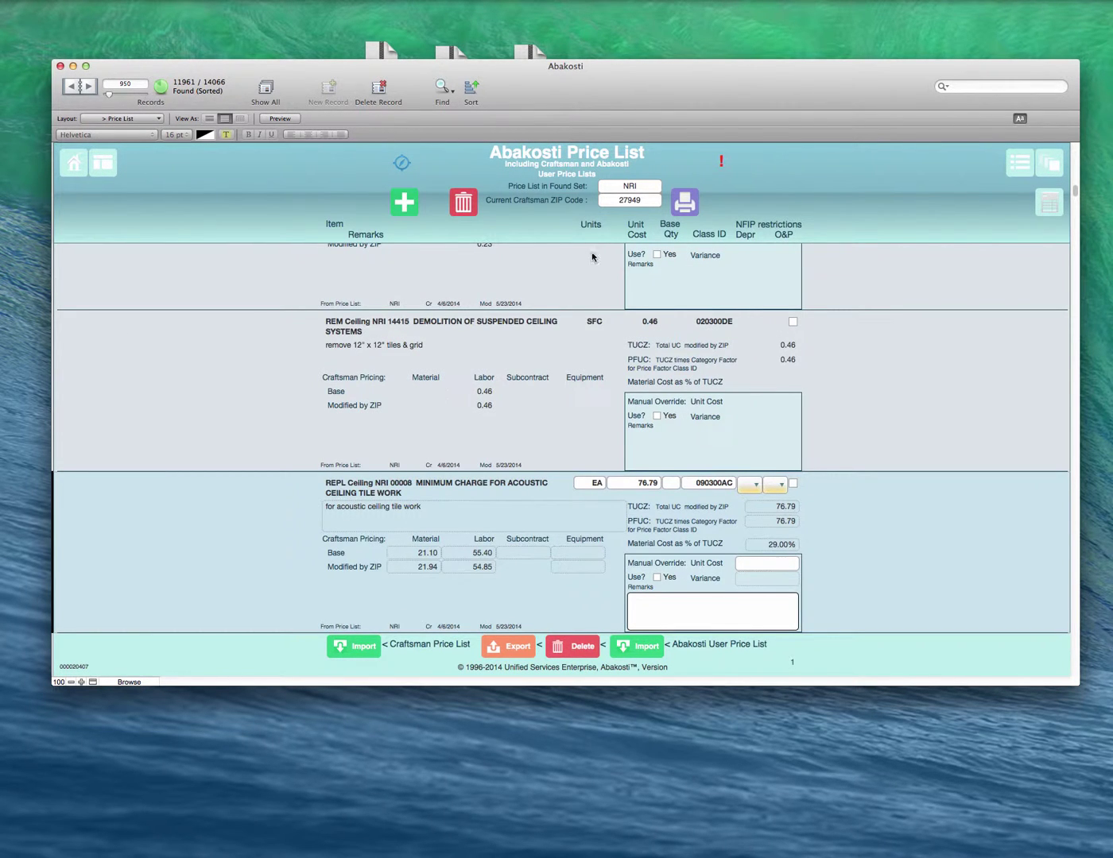
{"action": "scroll", "coordinate": [502, 314], "scroll_direction": "up", "scroll_amount": 7}
{"action": "scroll", "coordinate": [502, 315], "scroll_direction": "up", "scroll_amount": 8}
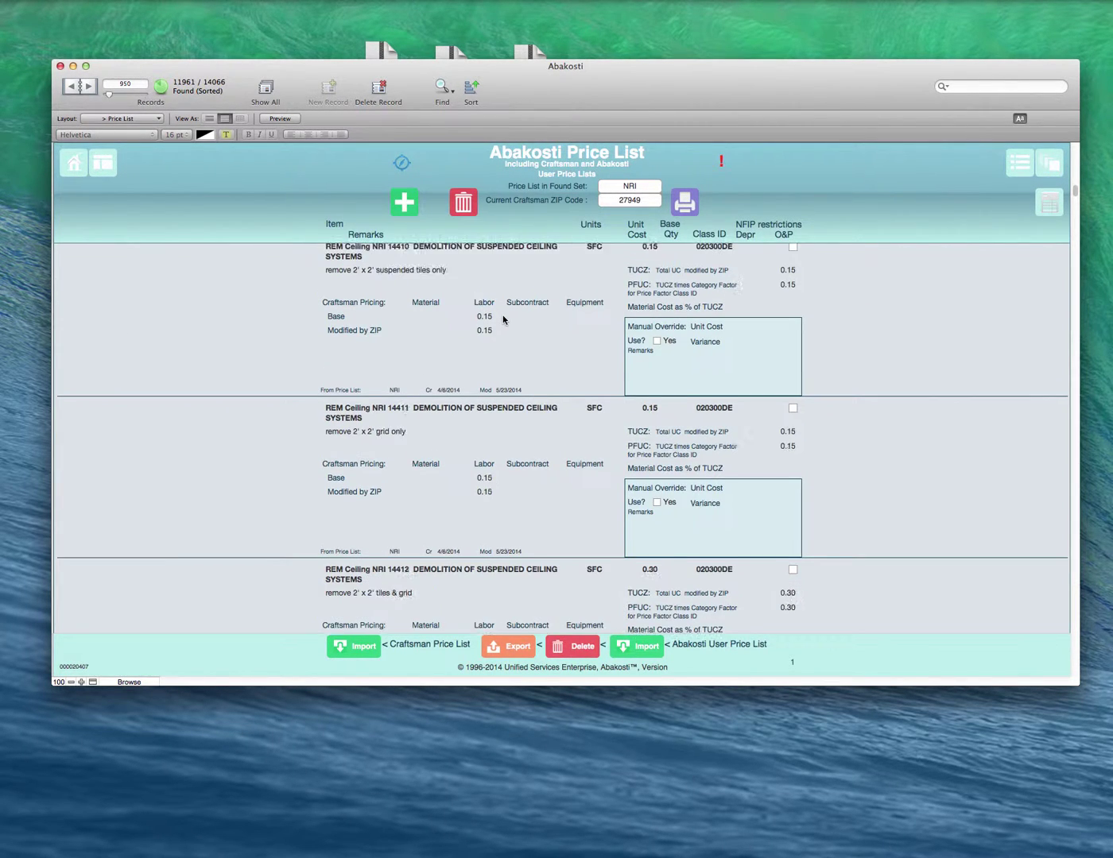
{"action": "scroll", "coordinate": [502, 319], "scroll_direction": "up", "scroll_amount": 8}
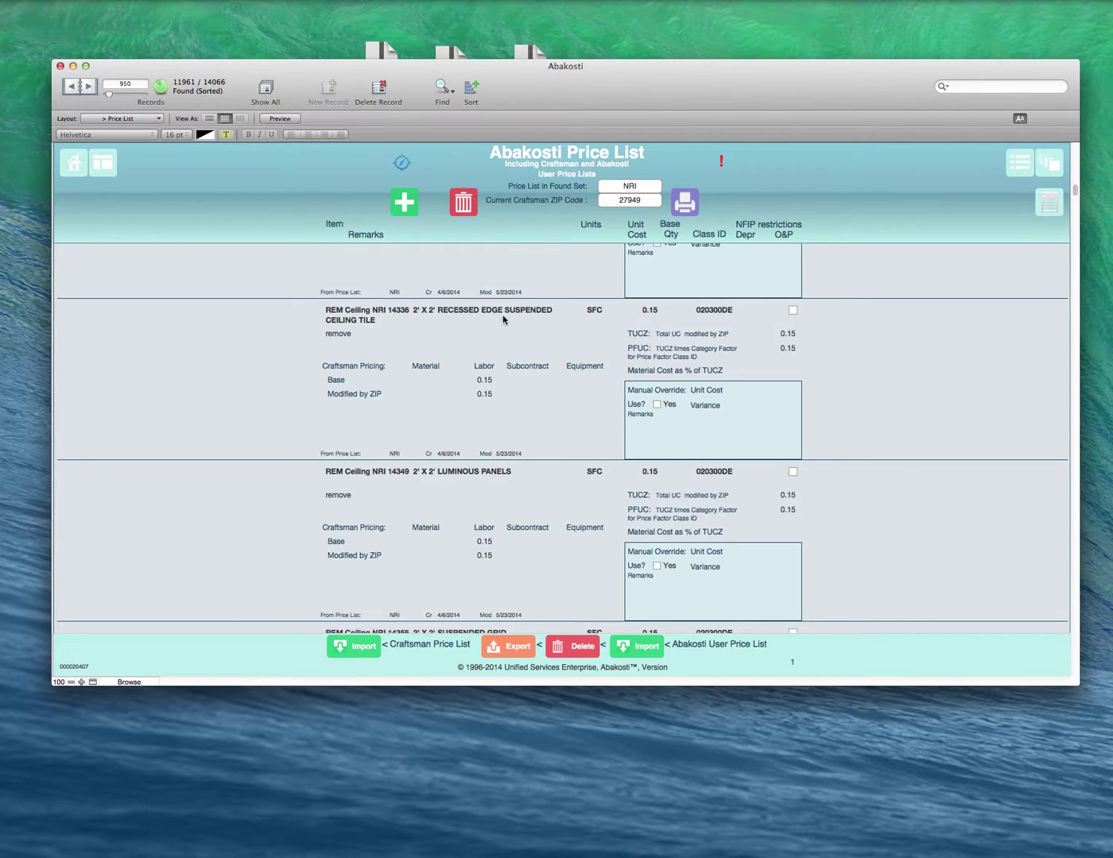
{"action": "scroll", "coordinate": [502, 320], "scroll_direction": "down", "scroll_amount": 10}
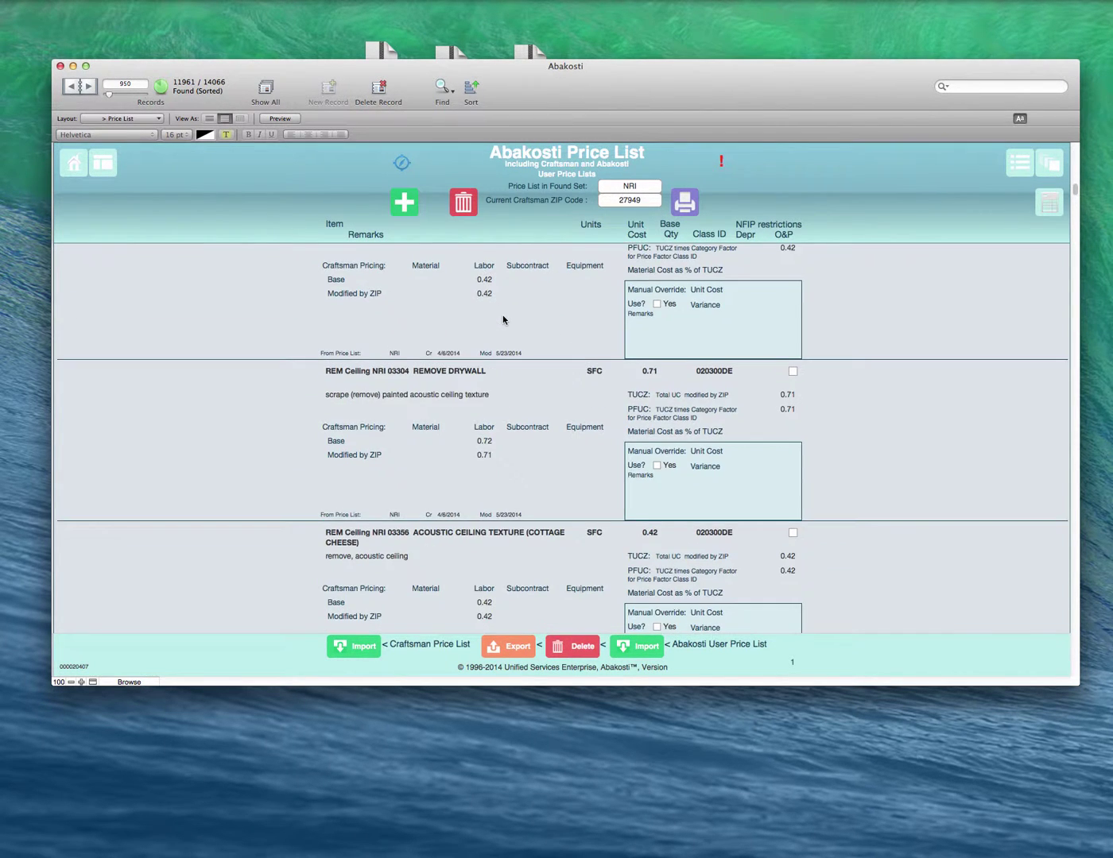
{"action": "scroll", "coordinate": [502, 320], "scroll_direction": "down", "scroll_amount": 10}
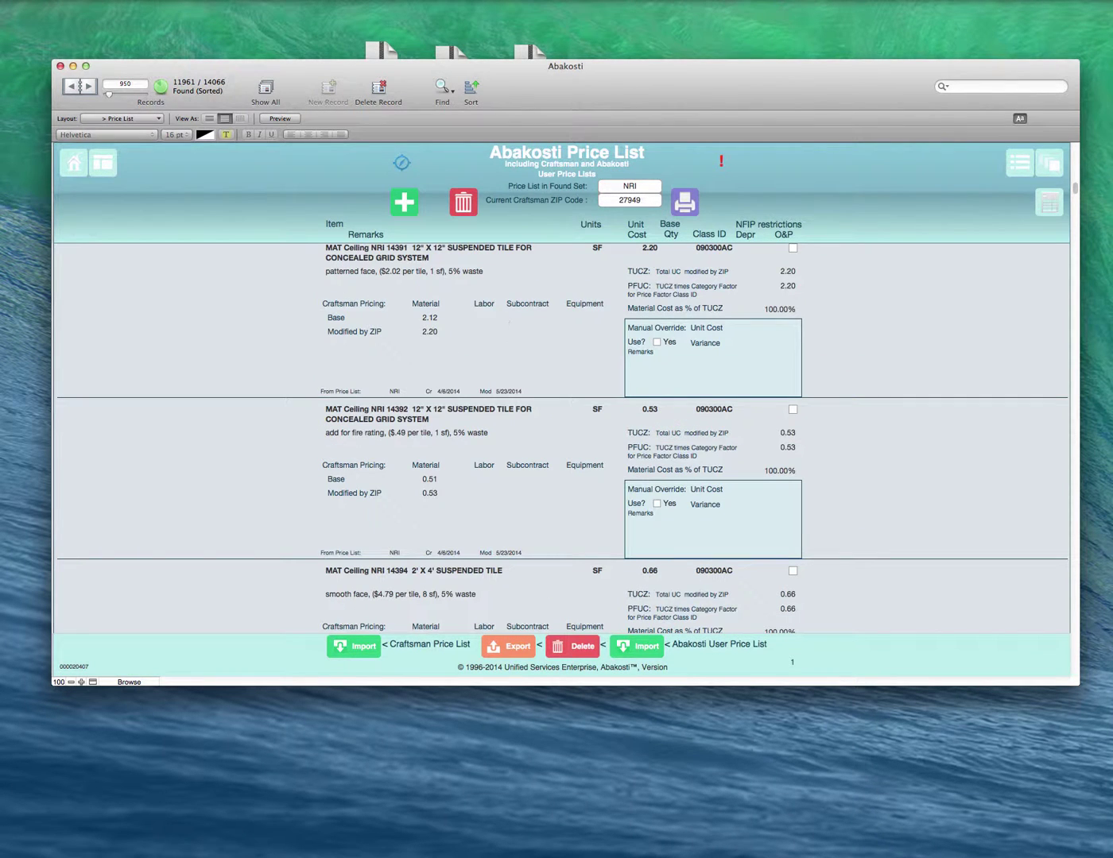
{"action": "left_click_drag", "start_coordinate": [1075, 189], "coordinate": [1080, 145]}
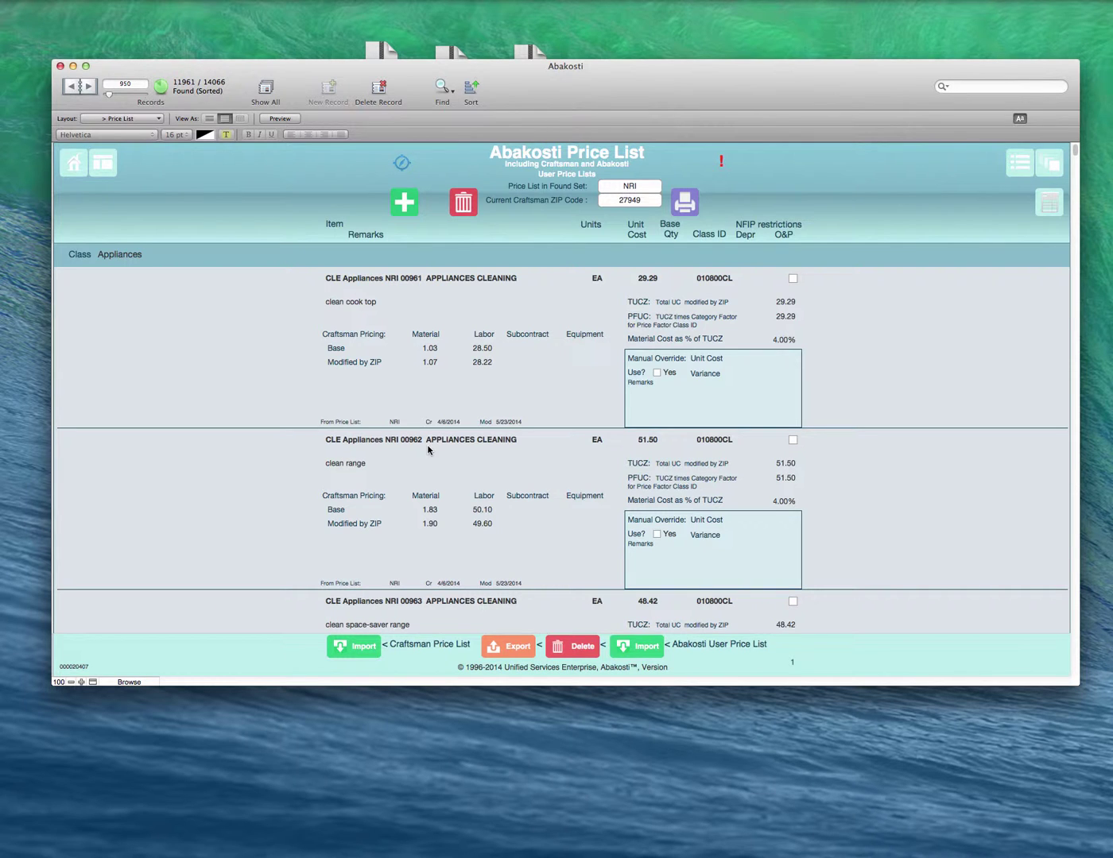
{"action": "scroll", "coordinate": [480, 402], "scroll_direction": "down", "scroll_amount": 1}
{"action": "scroll", "coordinate": [485, 403], "scroll_direction": "up", "scroll_amount": 5}
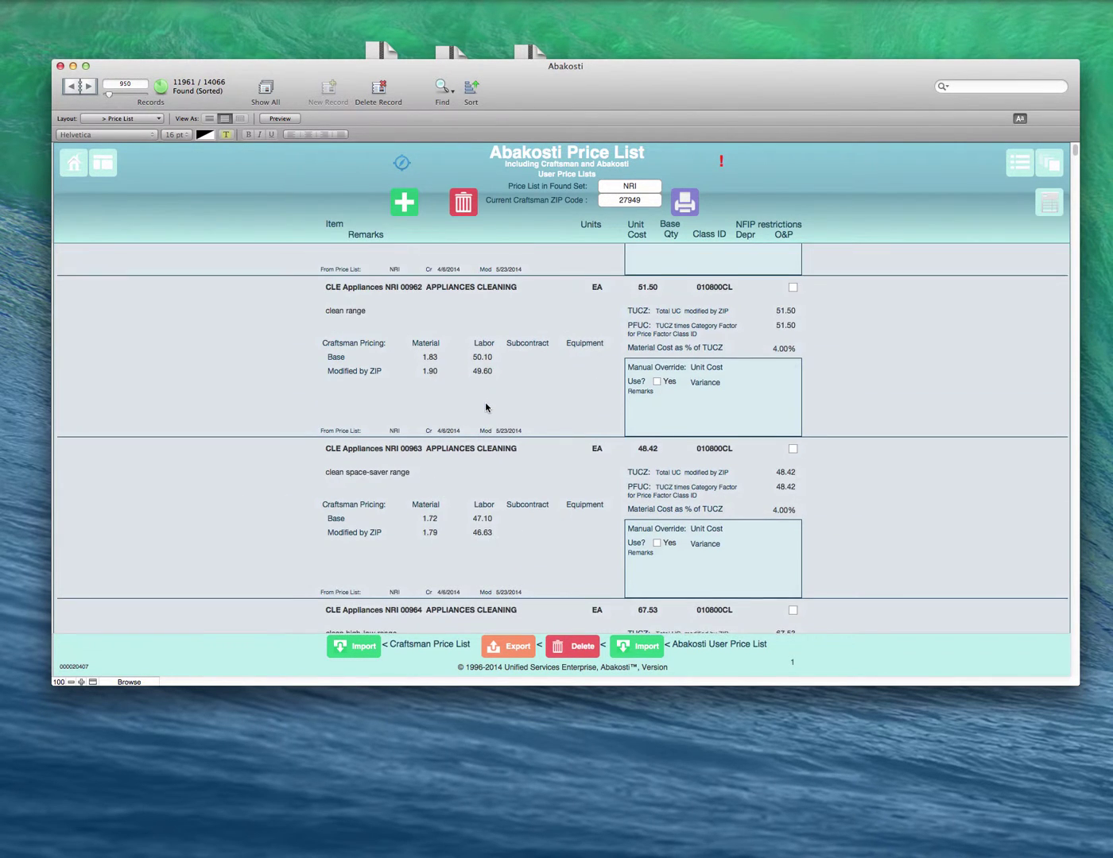
Step: Inspect the Appliances class heading and the pricing of its clean cook top and clean range items
{"action": "left_click", "coordinate": [139, 255]}
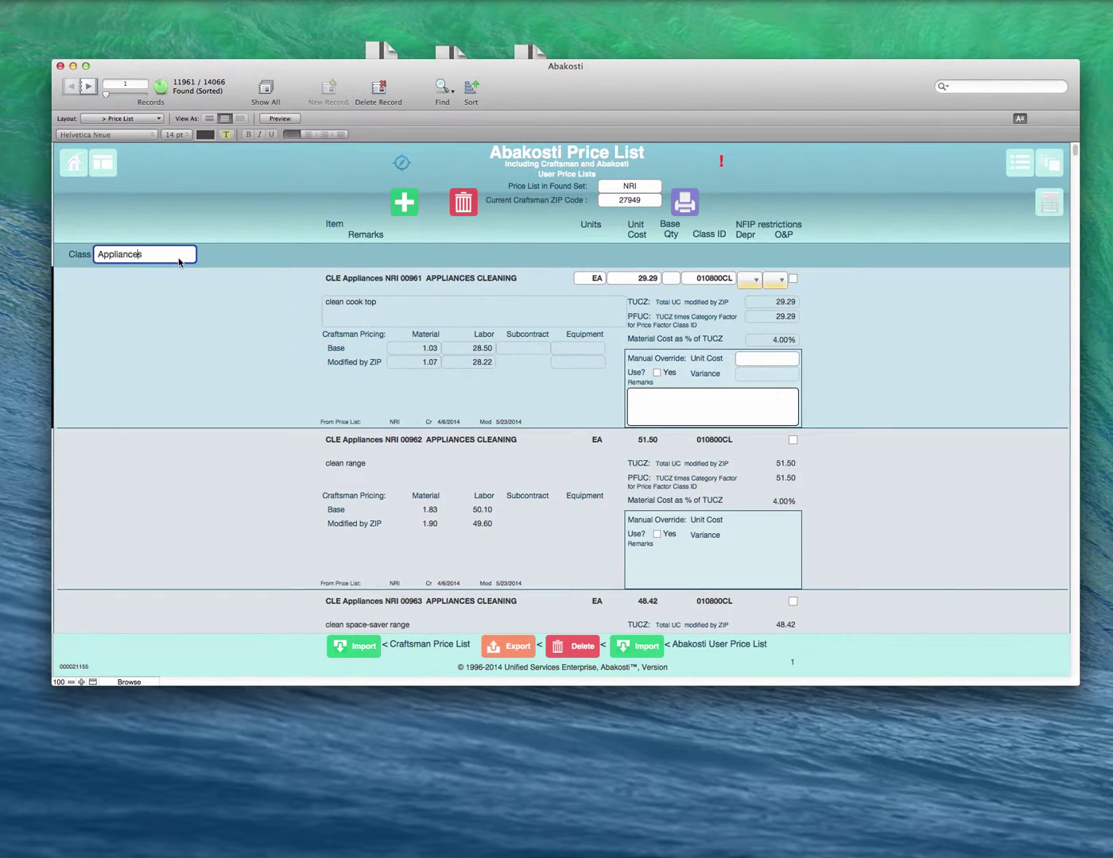
{"action": "left_click", "coordinate": [273, 357]}
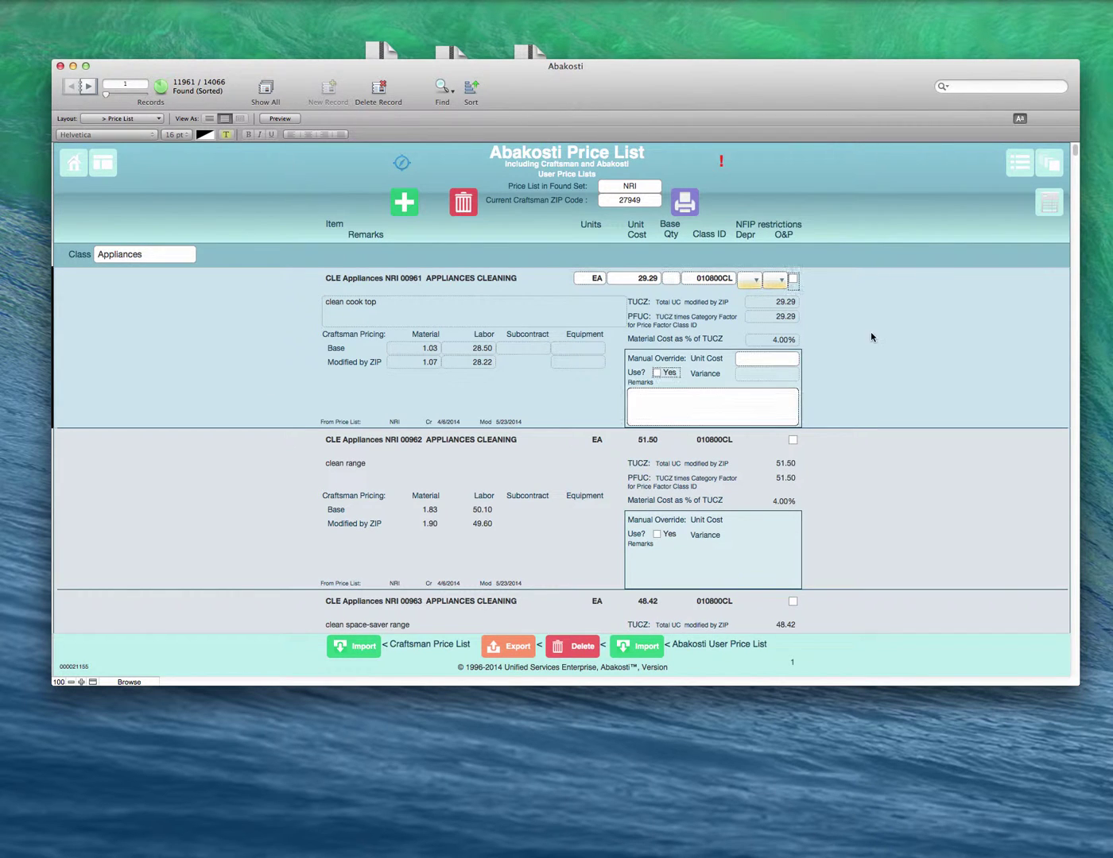
{"action": "left_click", "coordinate": [531, 459]}
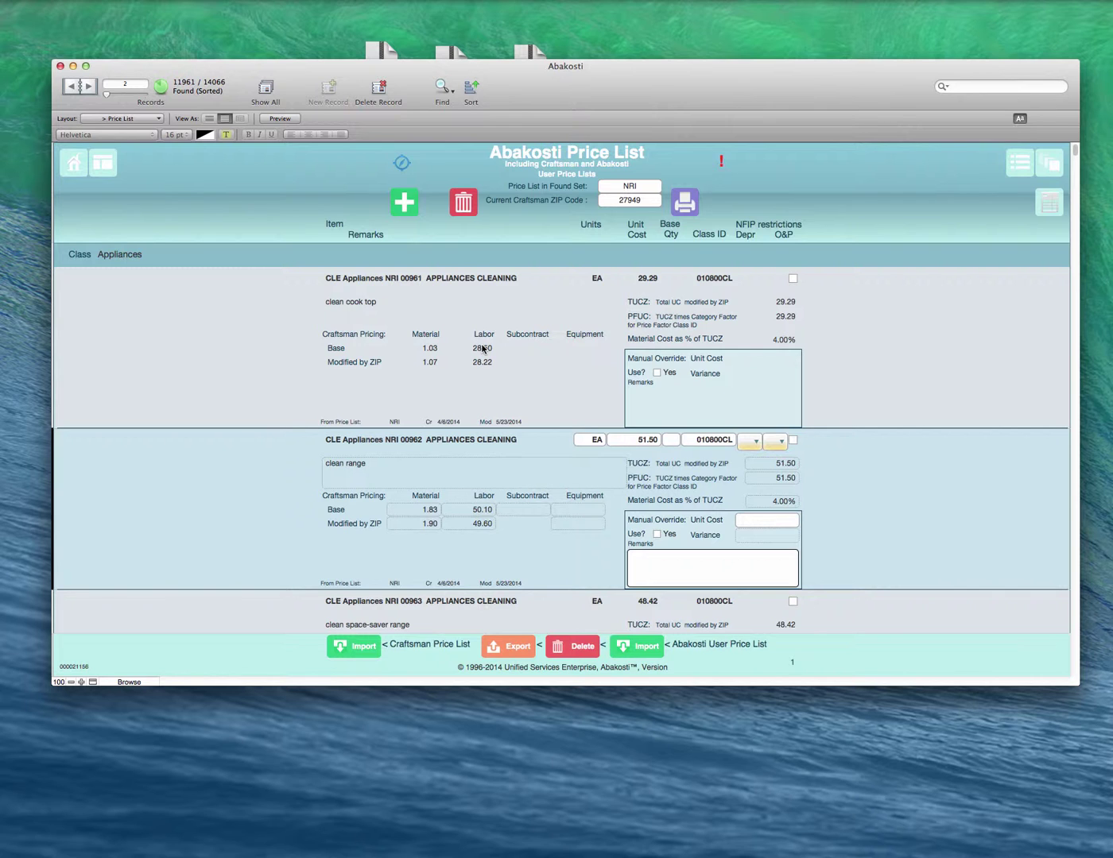
{"action": "left_click", "coordinate": [473, 319]}
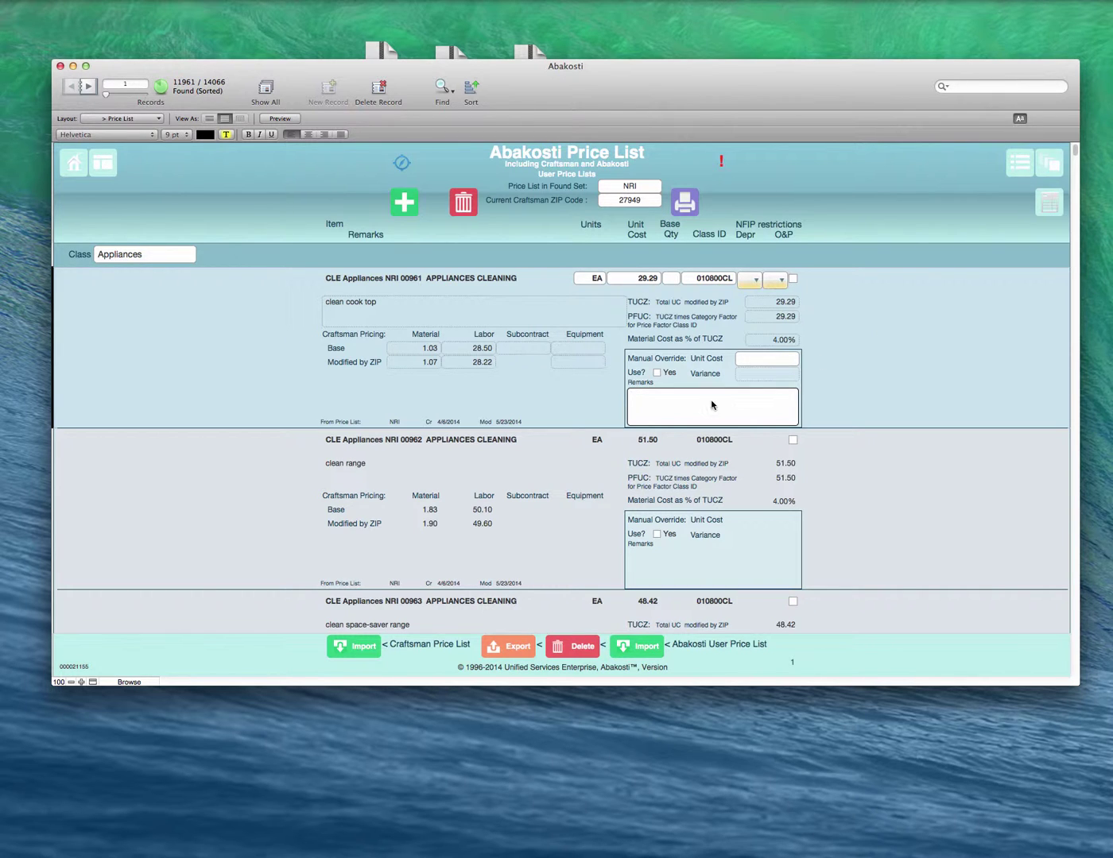
Step: Set the manual override unit cost of the clean cook top item to 35.00
{"action": "left_click", "coordinate": [763, 357]}
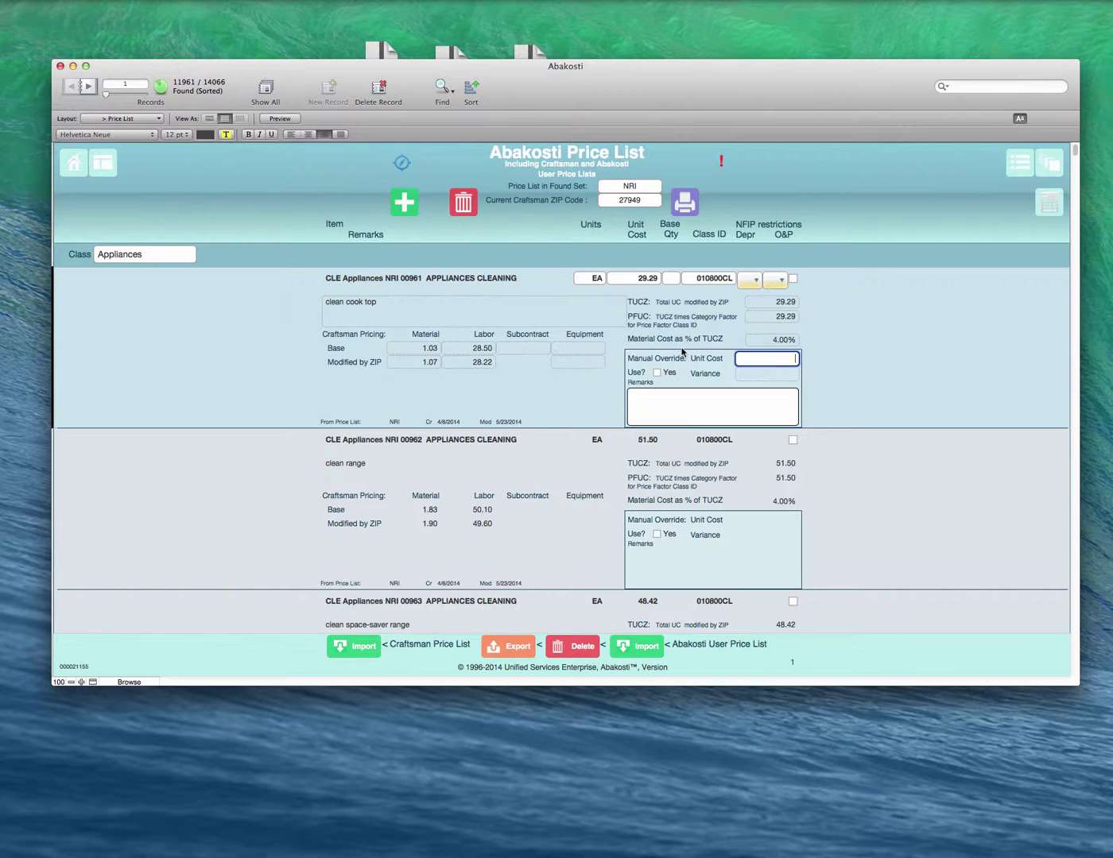
{"action": "left_click", "coordinate": [794, 304]}
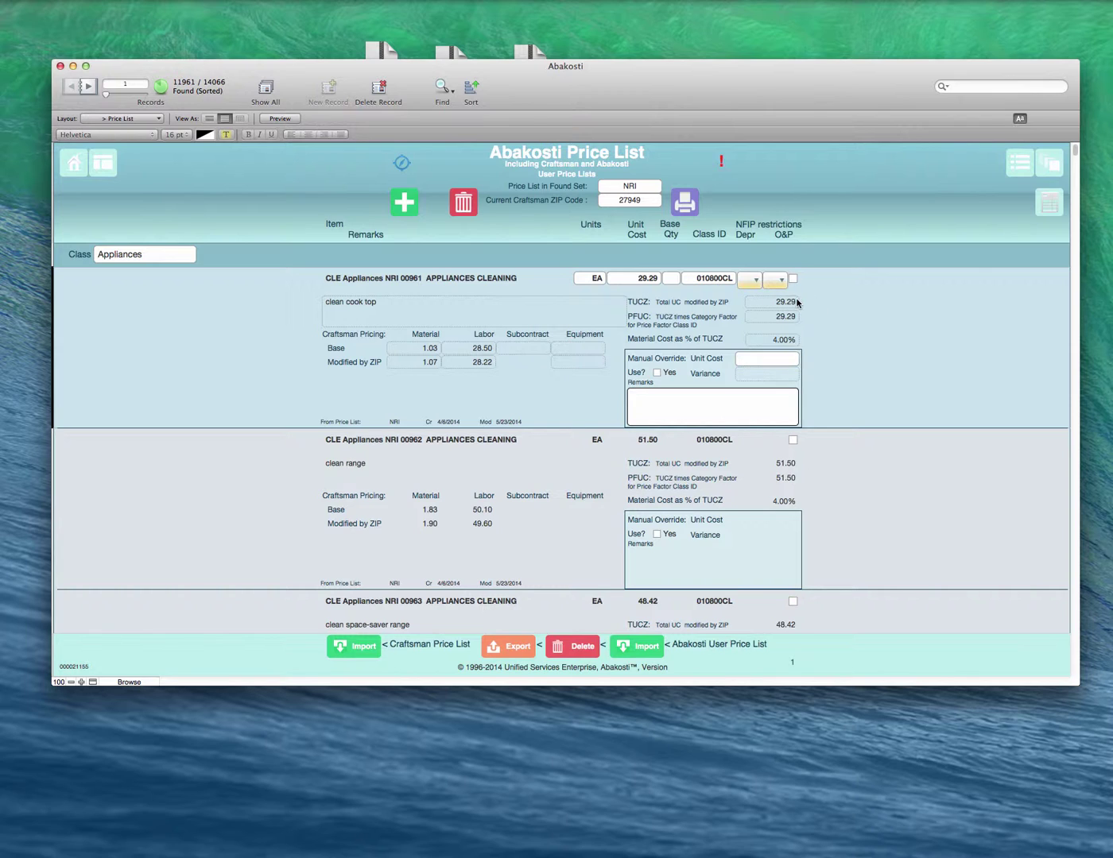
{"action": "left_click", "coordinate": [788, 358]}
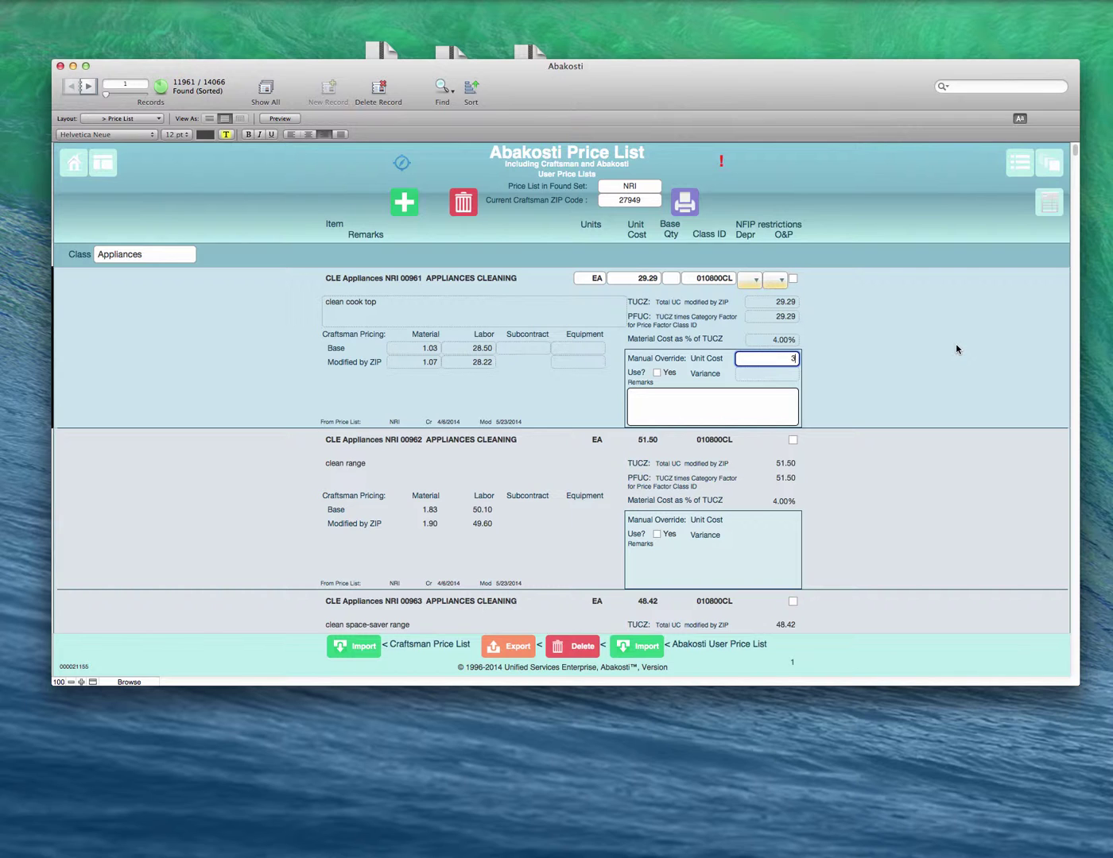
{"action": "left_click", "coordinate": [1011, 342]}
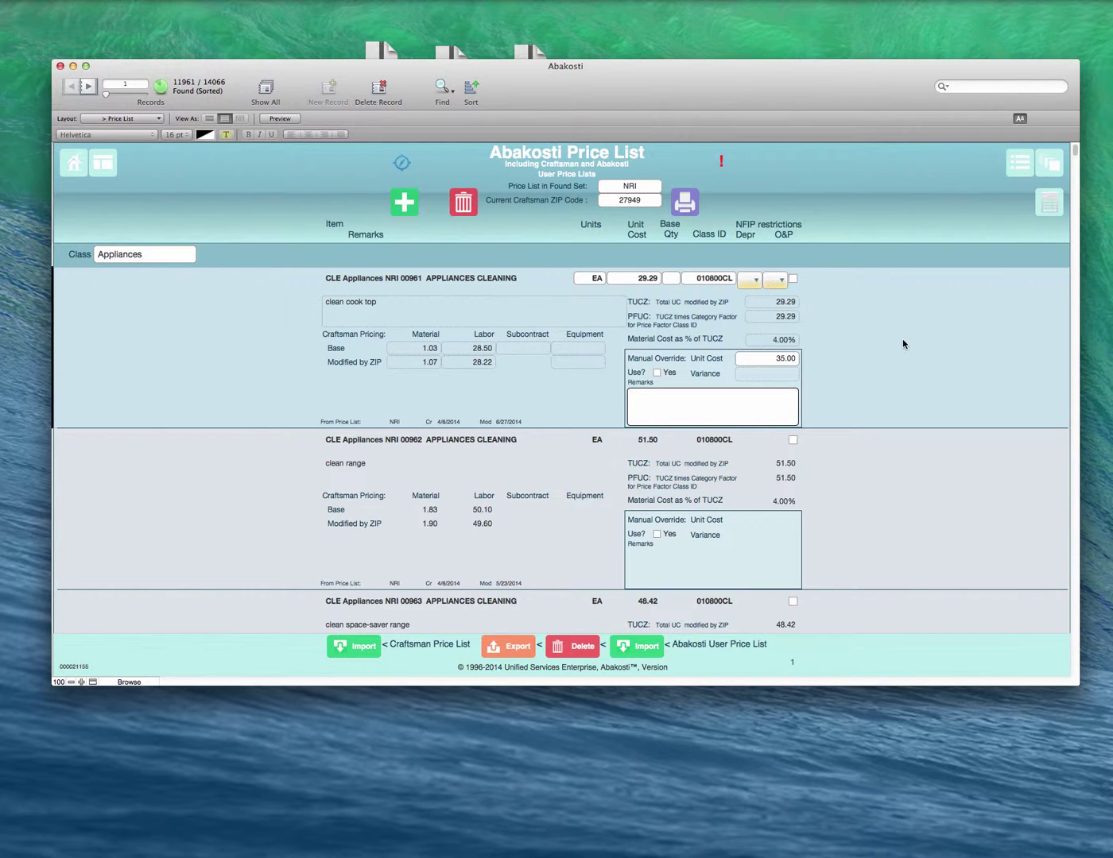
Step: Enable the clean cook top item's manual override and enter the remark "Quoted price"
{"action": "left_click", "coordinate": [656, 373]}
{"action": "left_click", "coordinate": [702, 392]}
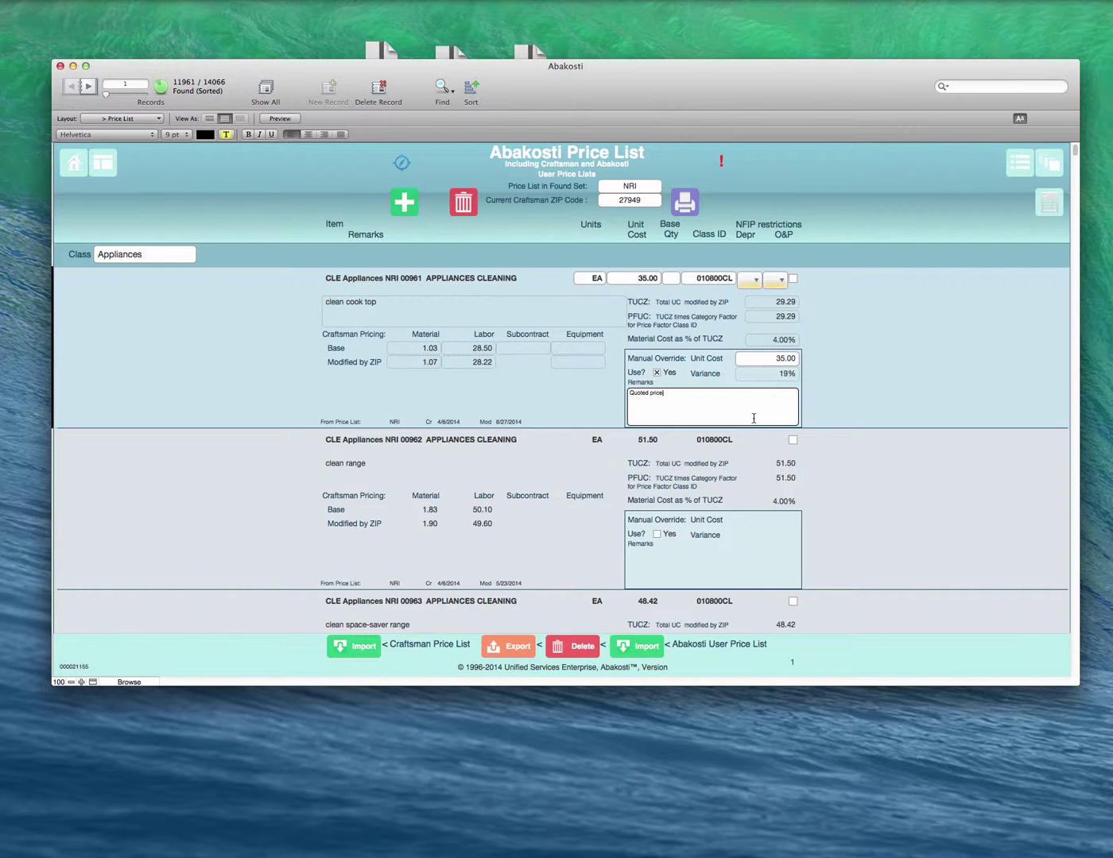
{"action": "key", "text": "KP_Enter"}
Step: Check the unit cost alert option for estimate printouts in the system defaults and return to the price list
{"action": "left_click", "coordinate": [408, 174]}
{"action": "left_click", "coordinate": [646, 185]}
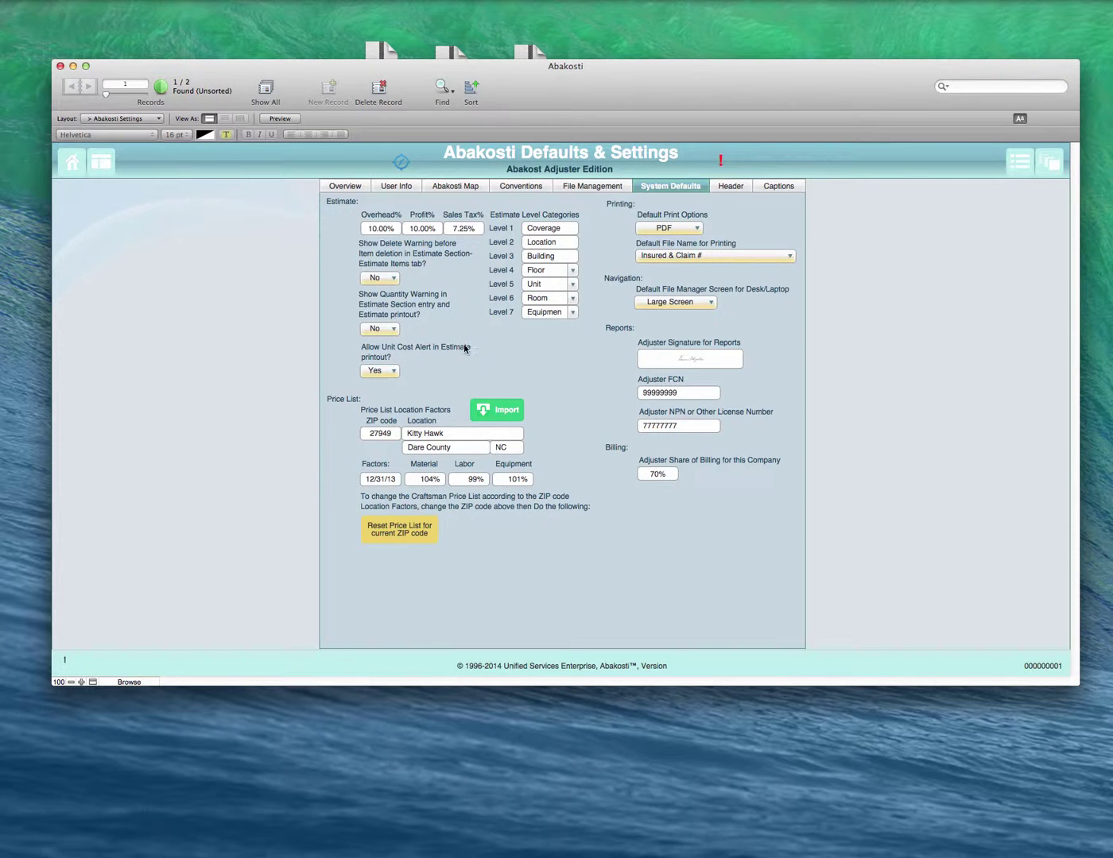
{"action": "left_click", "coordinate": [389, 371]}
{"action": "left_click", "coordinate": [390, 372]}
{"action": "left_click", "coordinate": [456, 187]}
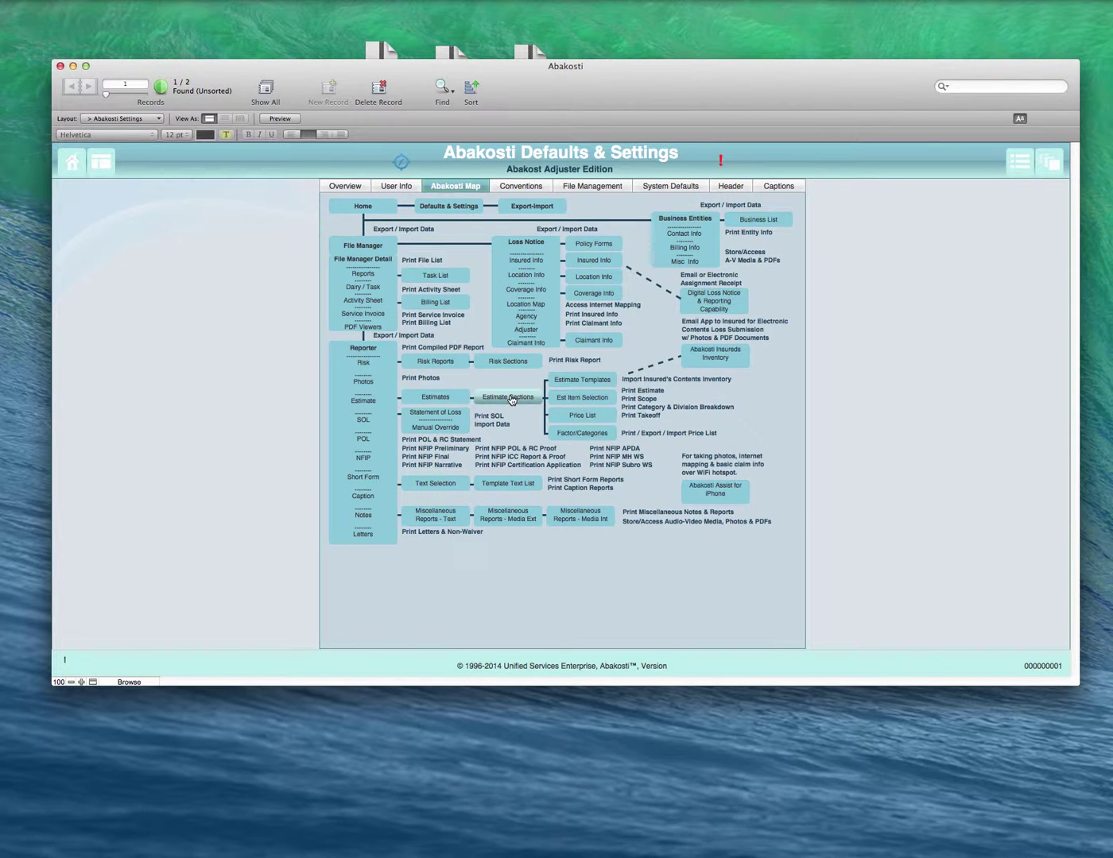
{"action": "left_click", "coordinate": [574, 414]}
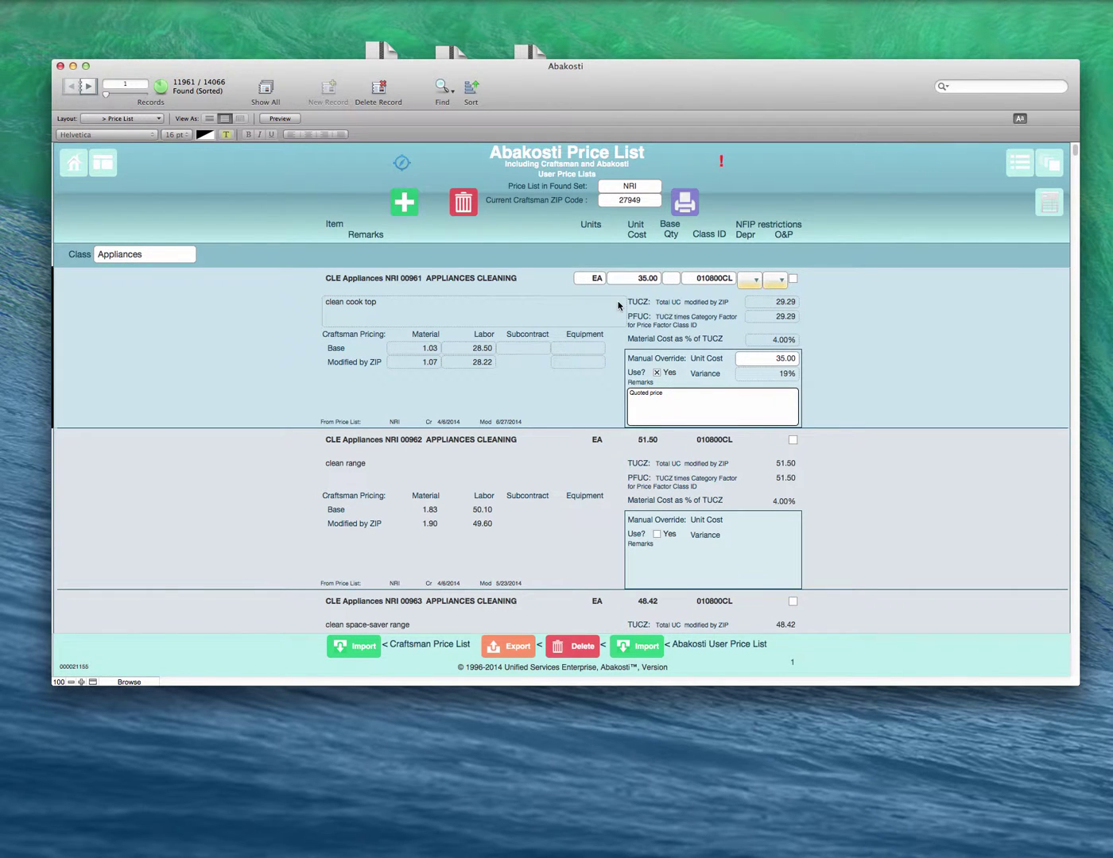
Step: Review the clean cook top override remarks and return to the estimate section's NRI Roofing price list
{"action": "left_click", "coordinate": [521, 383]}
{"action": "left_click", "coordinate": [686, 419]}
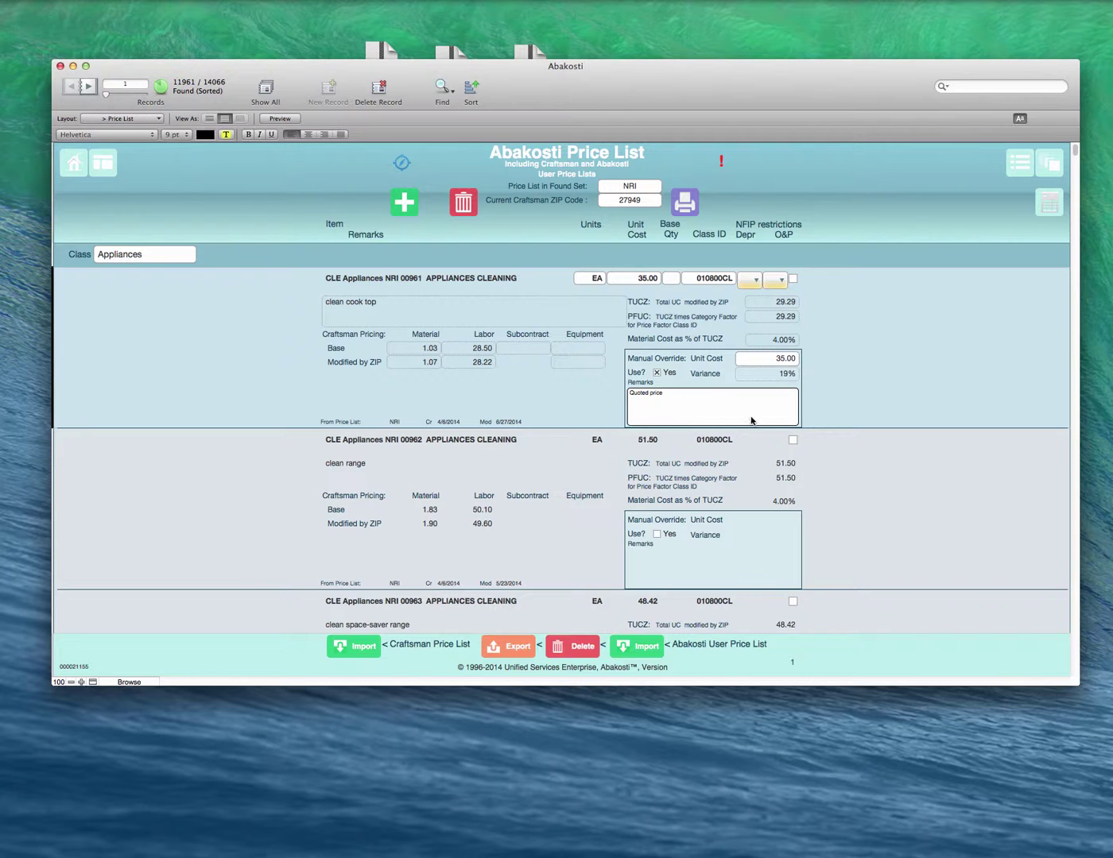
{"action": "left_click", "coordinate": [545, 393]}
{"action": "left_click", "coordinate": [1047, 205]}
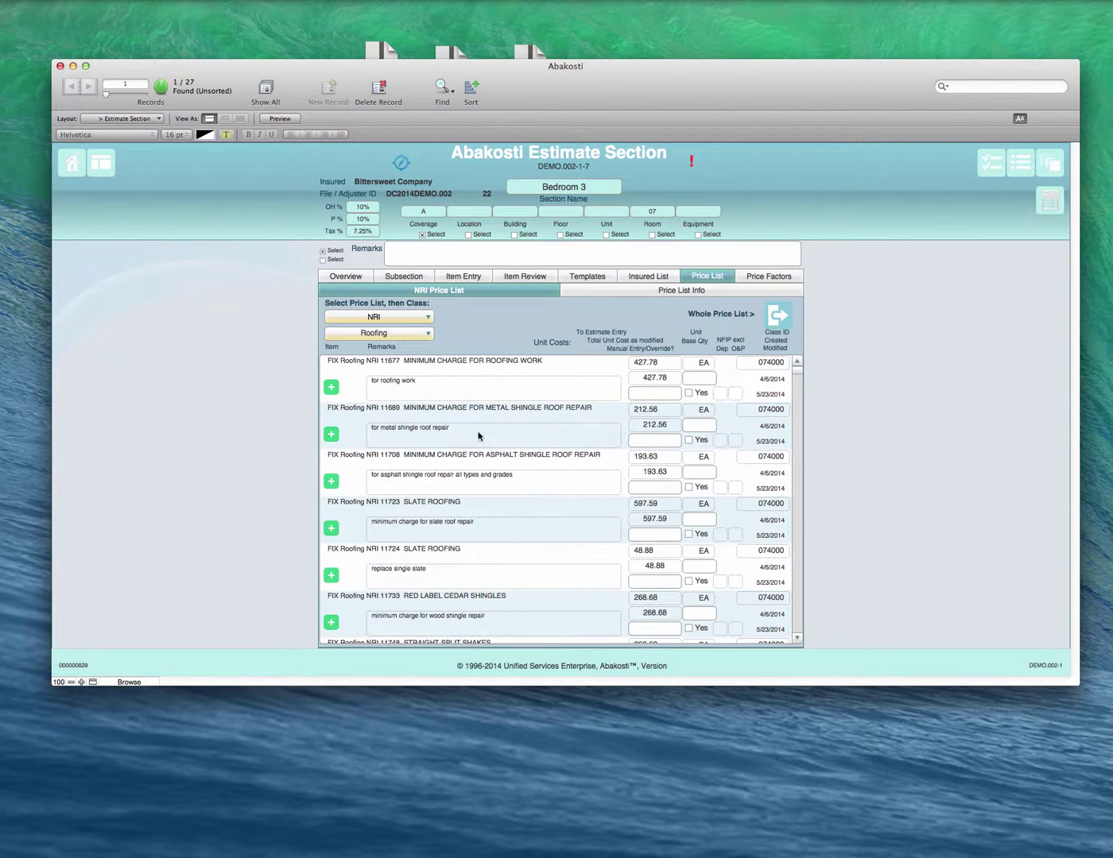
{"action": "scroll", "coordinate": [487, 457], "scroll_direction": "down", "scroll_amount": 5}
{"action": "scroll", "coordinate": [504, 441], "scroll_direction": "up", "scroll_amount": 5}
Step: Return to the estimate's section list and open the Kitchen section for entry
{"action": "left_click", "coordinate": [1047, 204]}
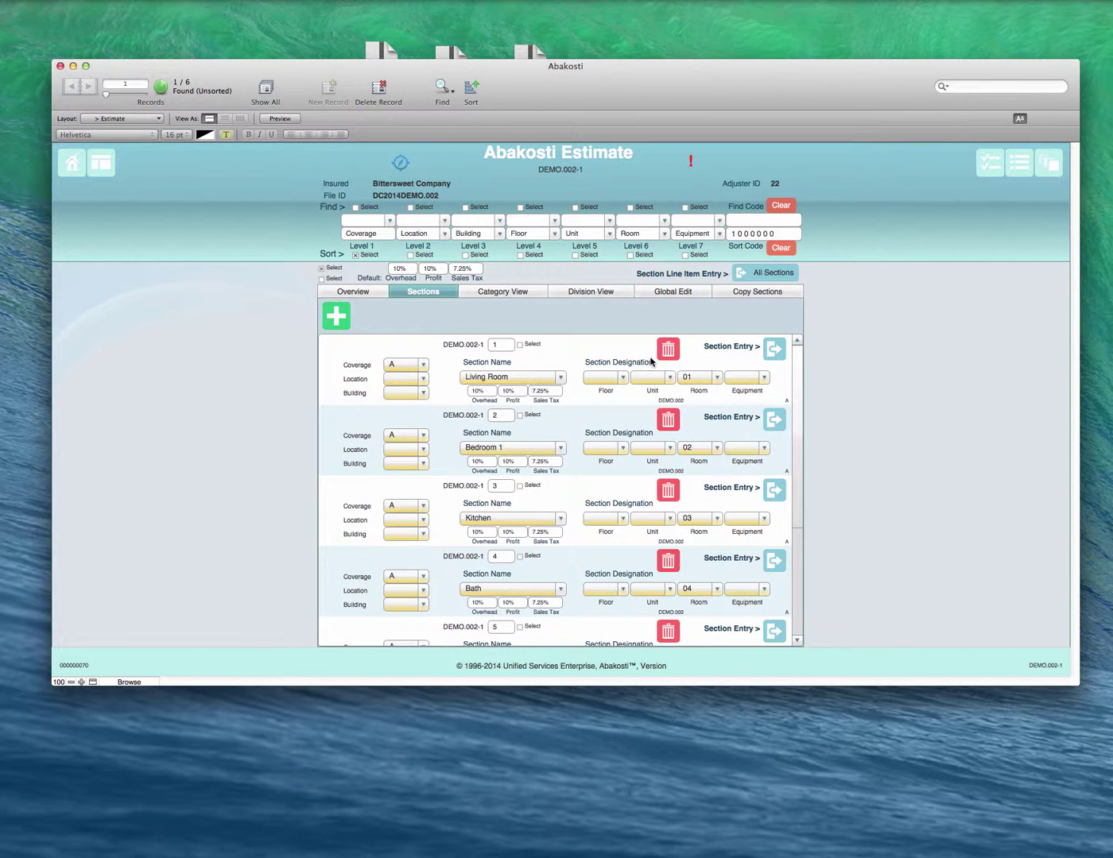
{"action": "left_click", "coordinate": [573, 537]}
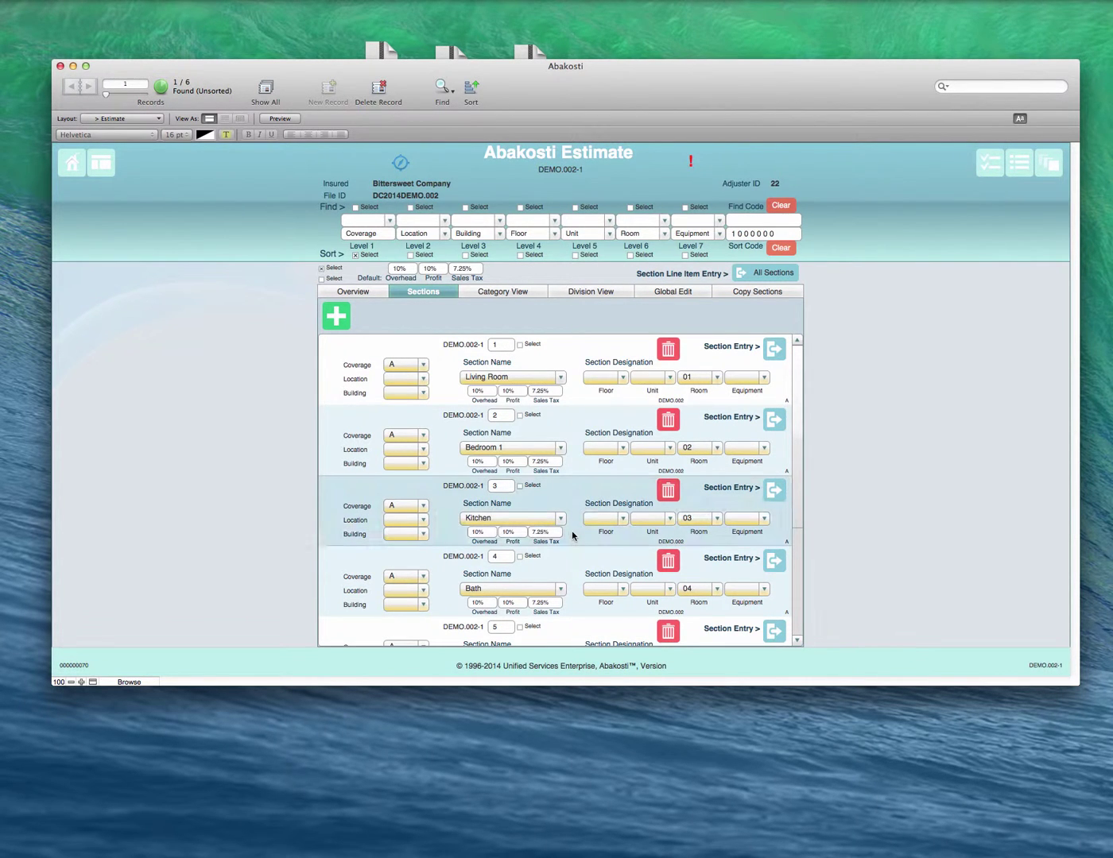
{"action": "left_click", "coordinate": [774, 493]}
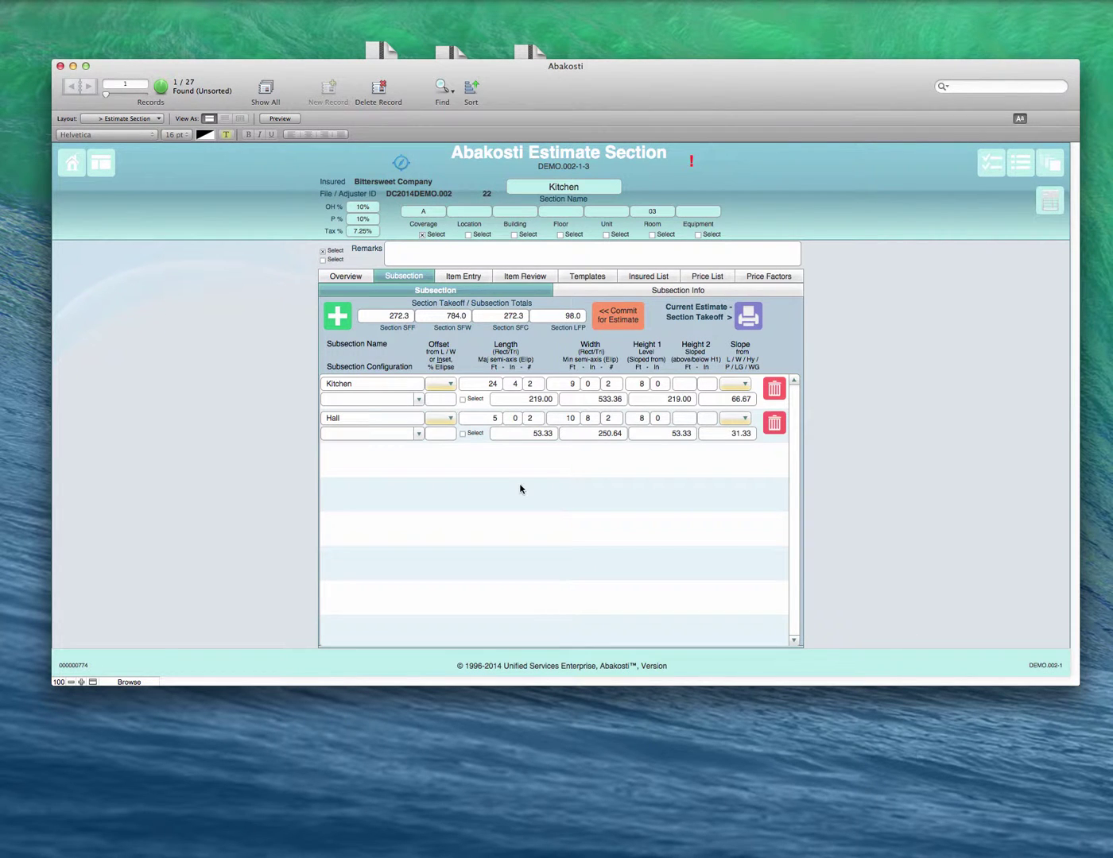
Step: Add the NRI 00961 clean cook top item, operation CLE and class Appliances, at the end of the Kitchen section's item list
{"action": "left_click", "coordinate": [476, 279]}
{"action": "scroll", "coordinate": [512, 378], "scroll_direction": "down", "scroll_amount": 20}
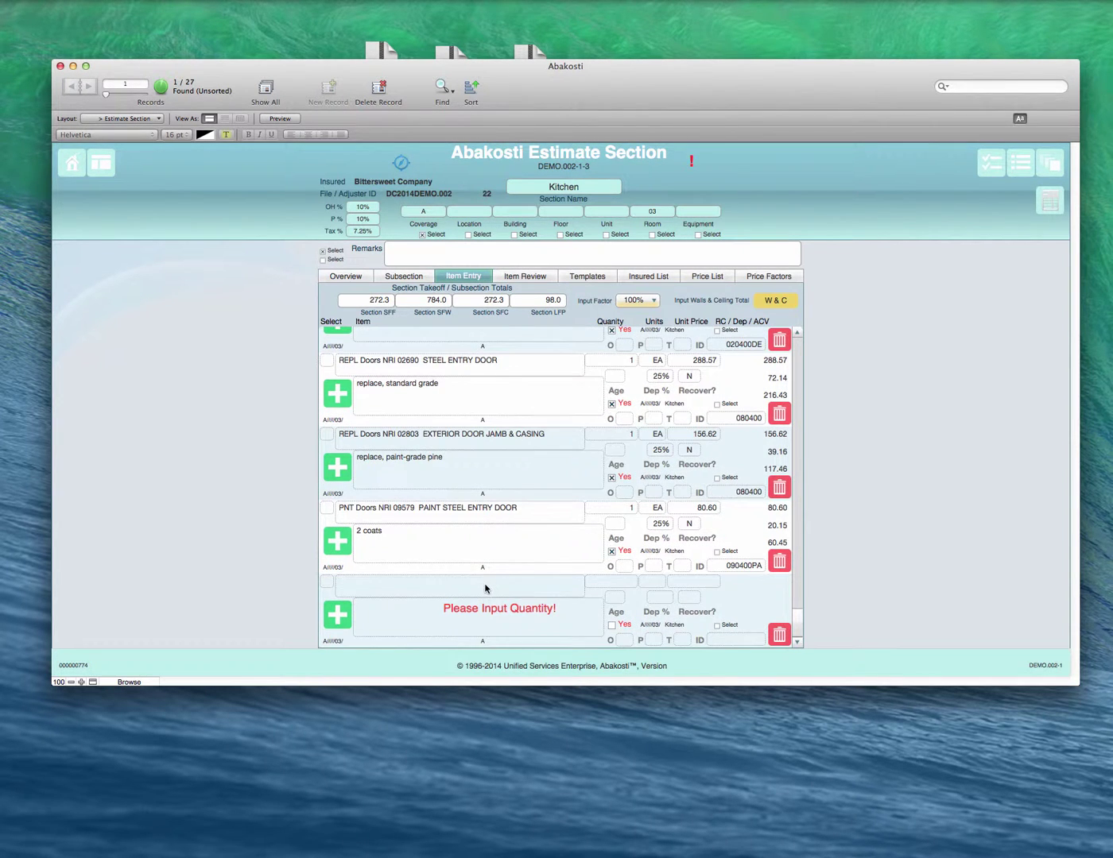
{"action": "left_click", "coordinate": [488, 587]}
{"action": "left_click", "coordinate": [342, 615]}
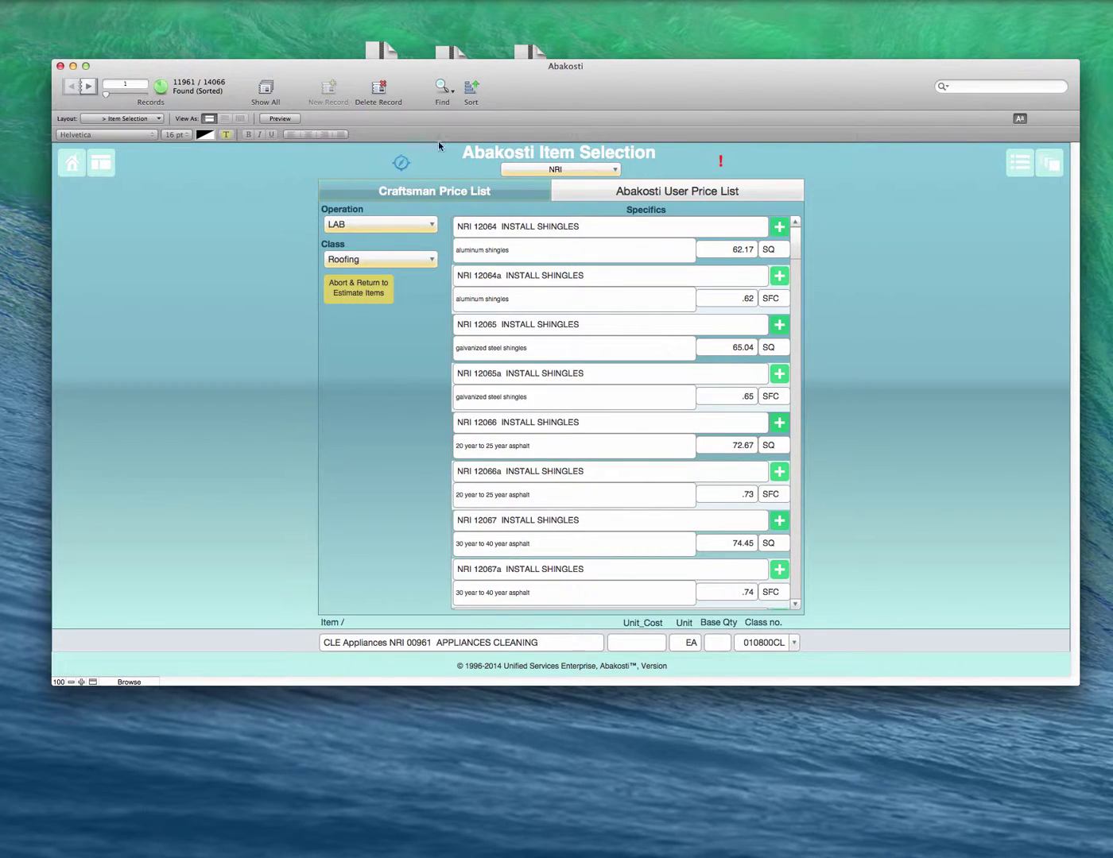
{"action": "left_click", "coordinate": [364, 224]}
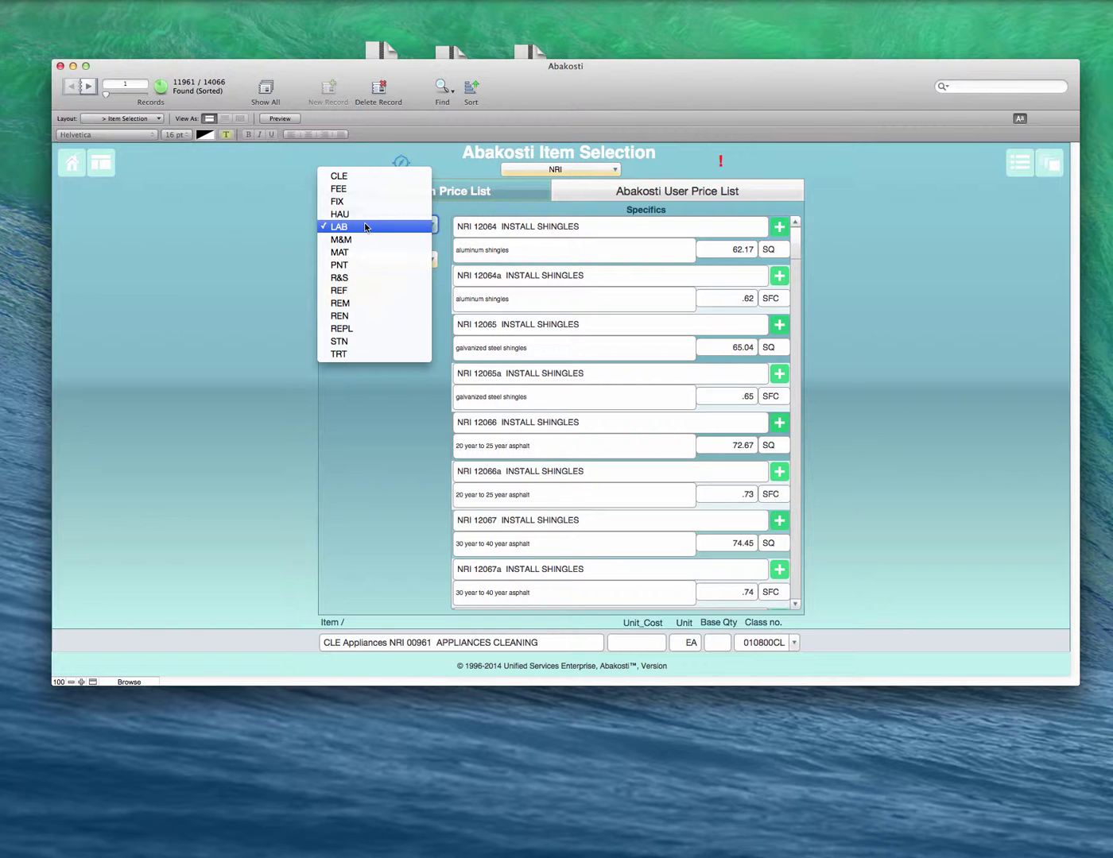
{"action": "left_click", "coordinate": [364, 181]}
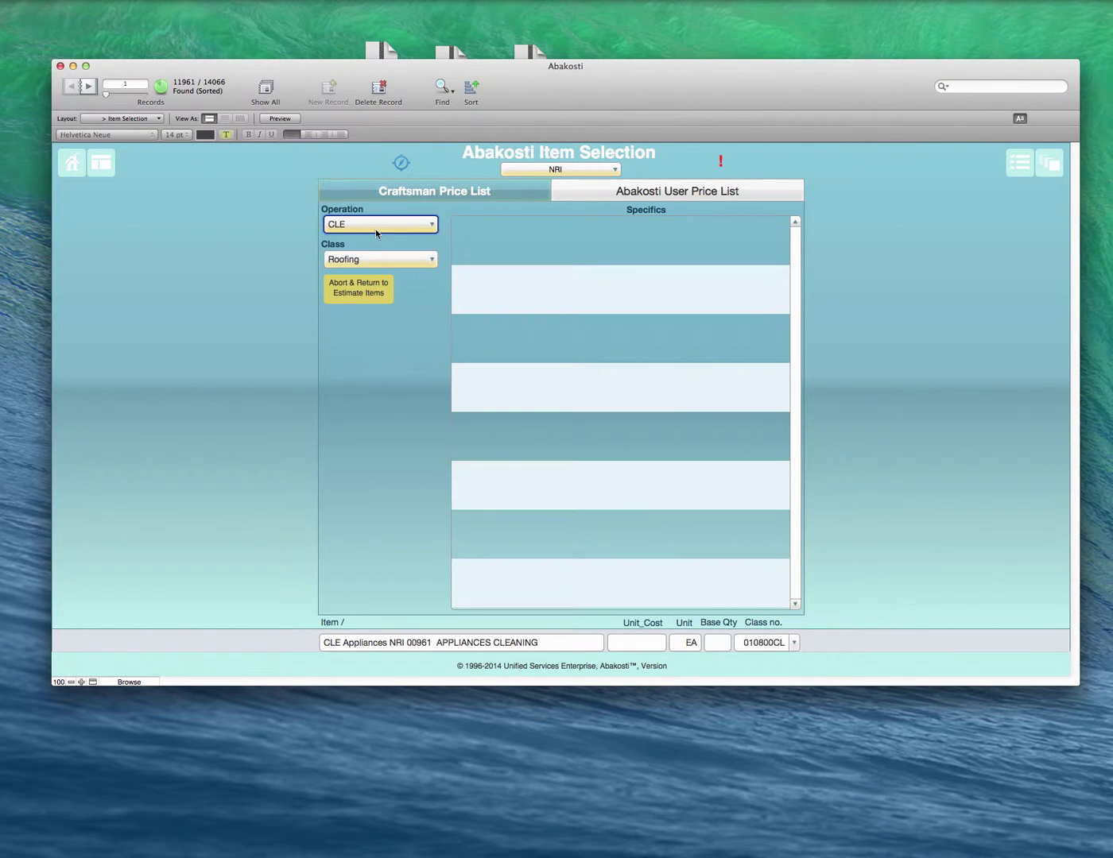
{"action": "left_click", "coordinate": [362, 259]}
{"action": "left_click", "coordinate": [361, 260]}
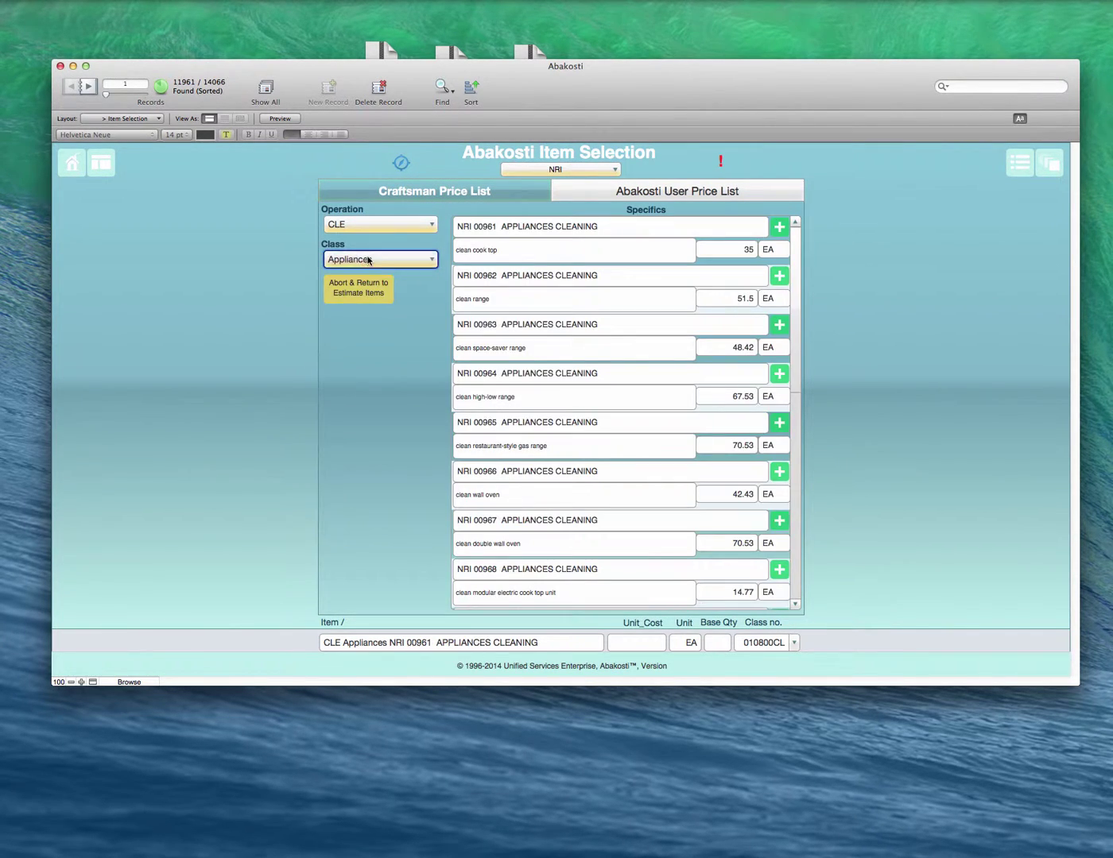
{"action": "left_click", "coordinate": [539, 245]}
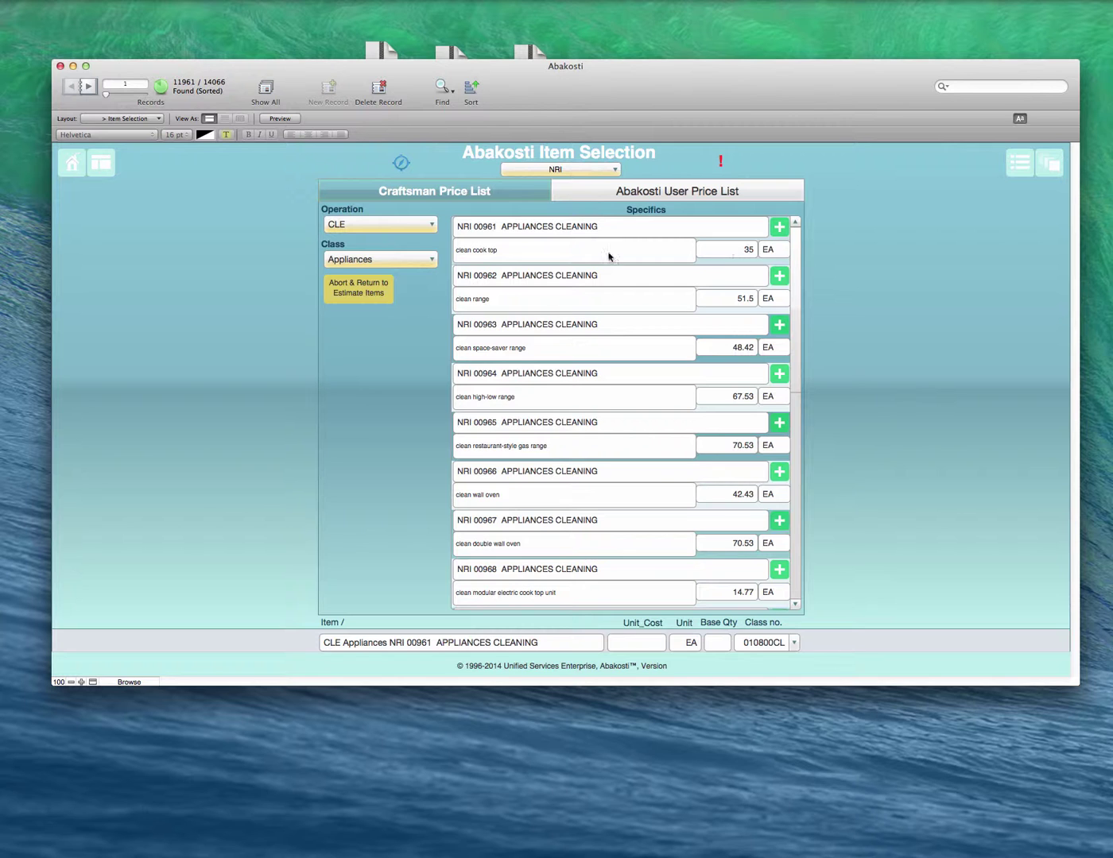
{"action": "left_click", "coordinate": [778, 227]}
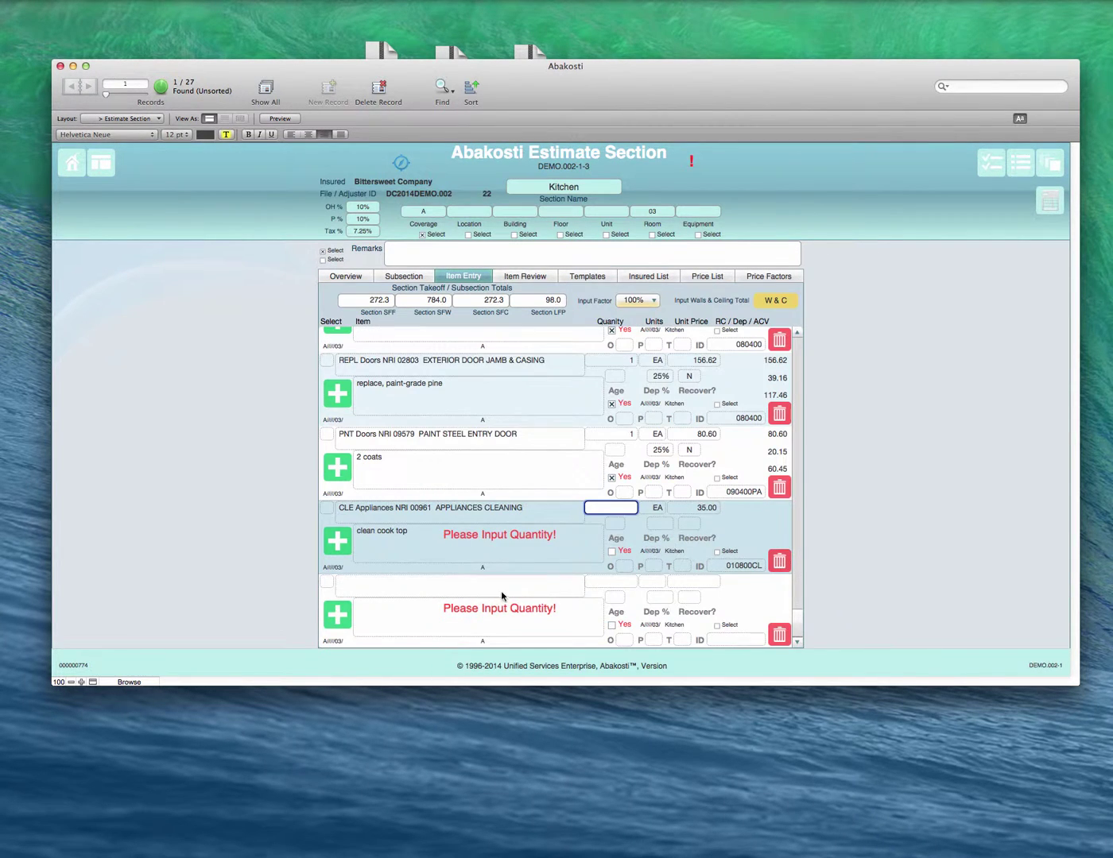
{"action": "left_click", "coordinate": [427, 546]}
{"action": "left_click", "coordinate": [867, 366]}
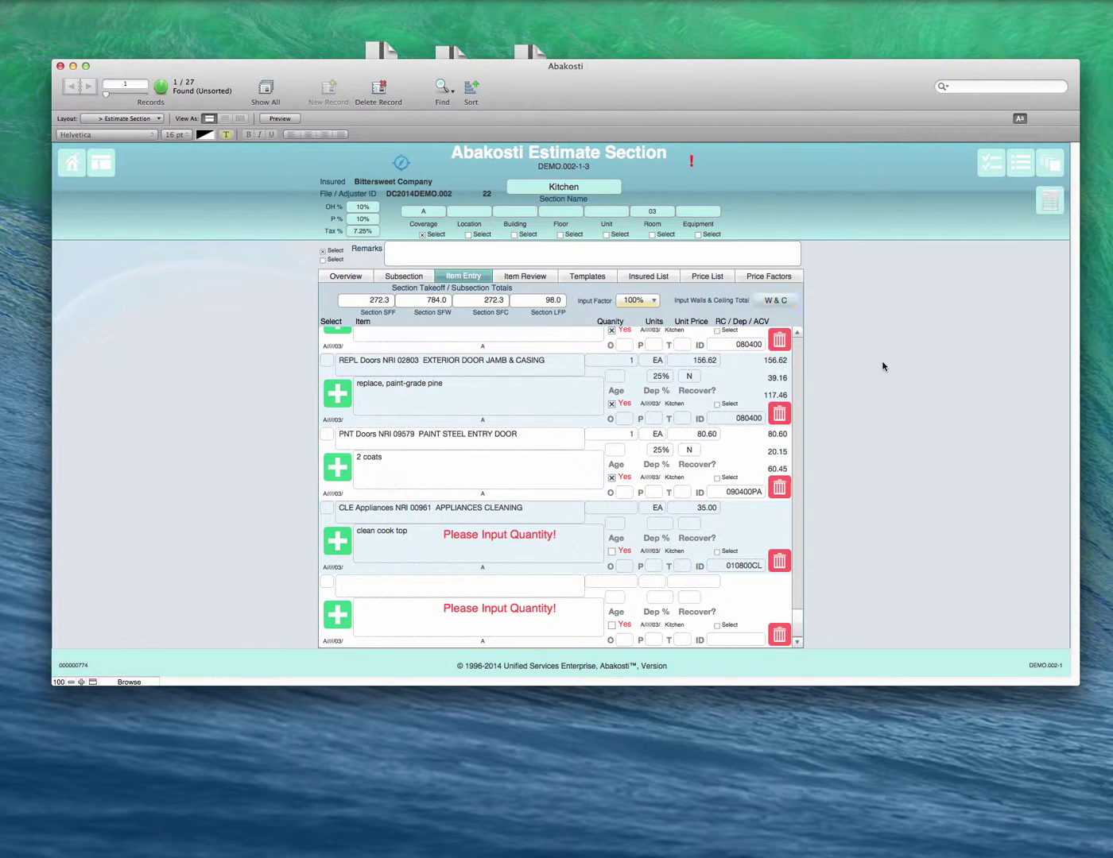
Step: Preview the Kitchen section's printed detail estimate with the clean cook top item and return to the section
{"action": "left_click", "coordinate": [516, 276]}
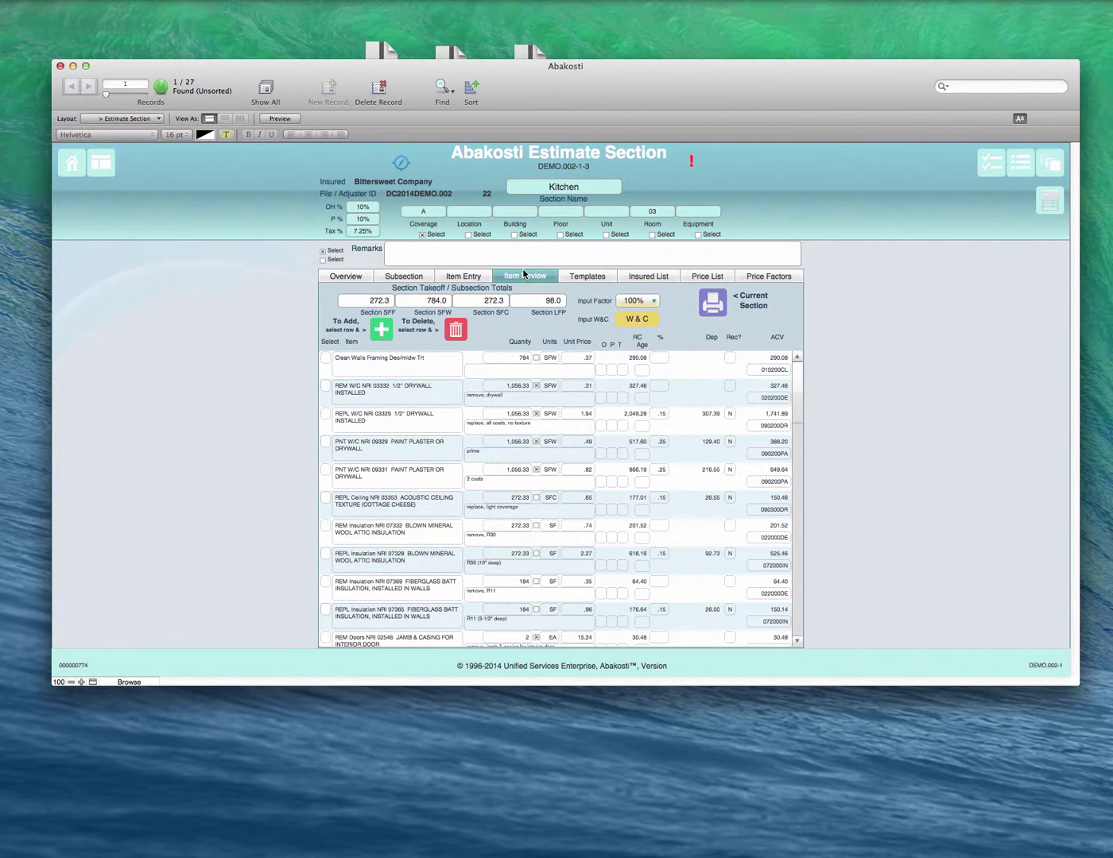
{"action": "left_click", "coordinate": [713, 305]}
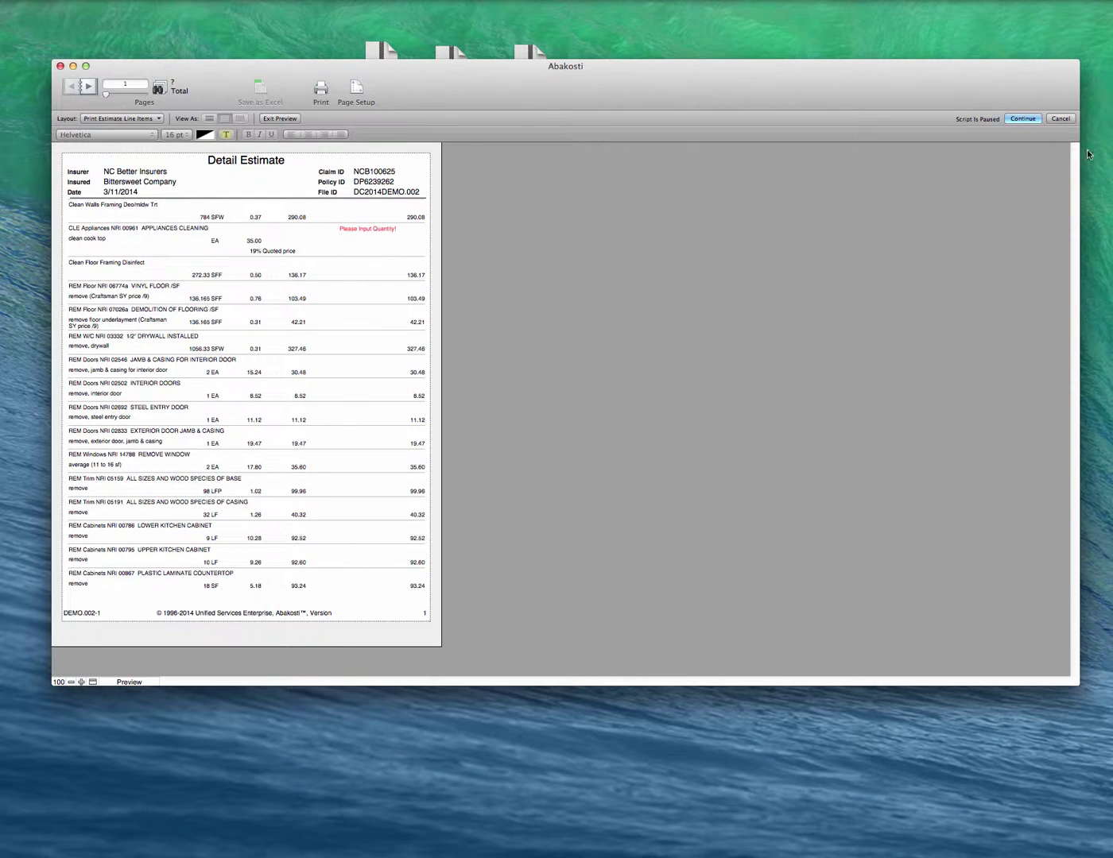
{"action": "left_click", "coordinate": [1015, 119]}
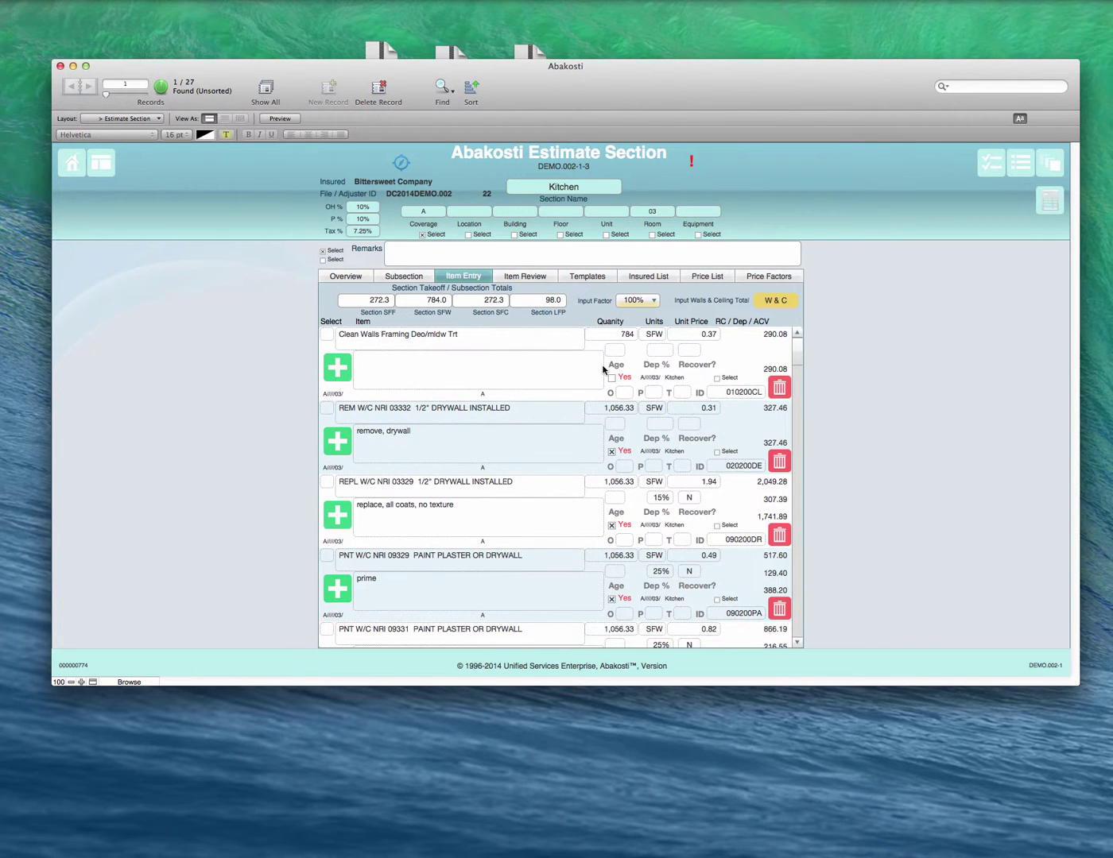
Step: Set the clean cook top item's quantity to 1 in the Kitchen section
{"action": "scroll", "coordinate": [605, 374], "scroll_direction": "down", "scroll_amount": 5}
{"action": "scroll", "coordinate": [605, 376], "scroll_direction": "down", "scroll_amount": 10}
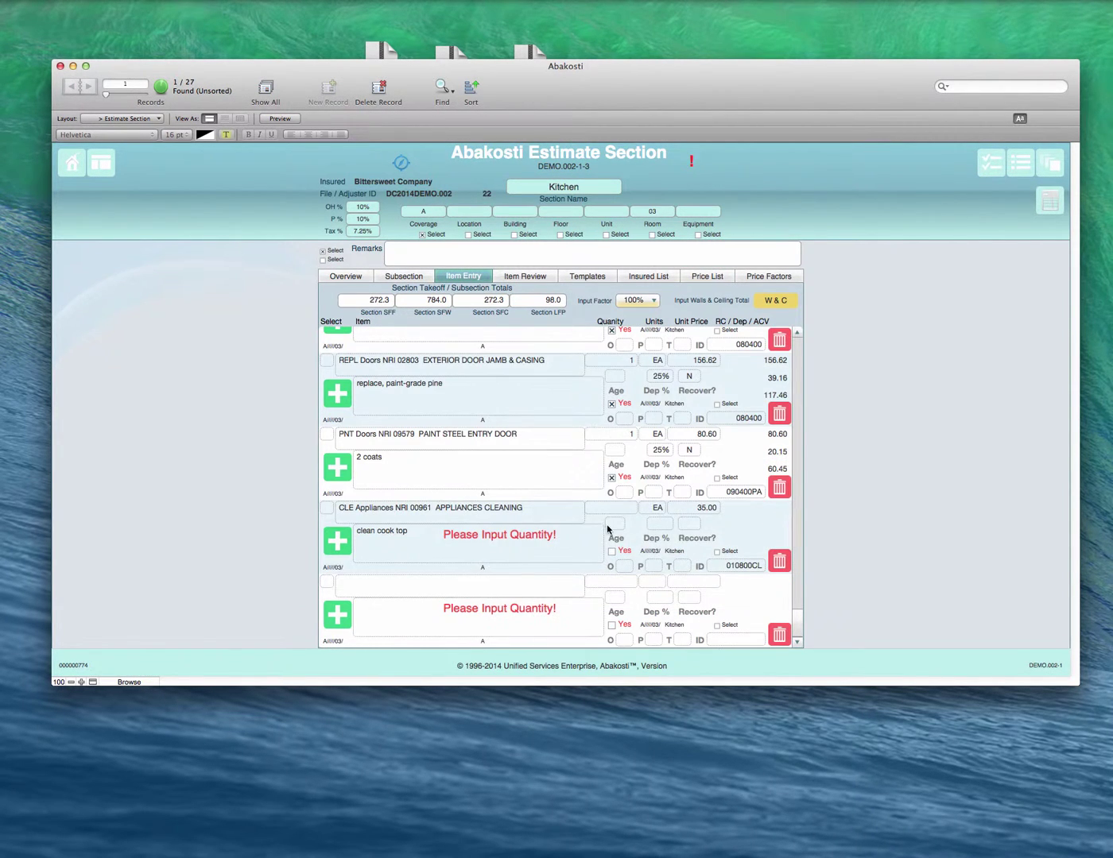
{"action": "left_click", "coordinate": [623, 507]}
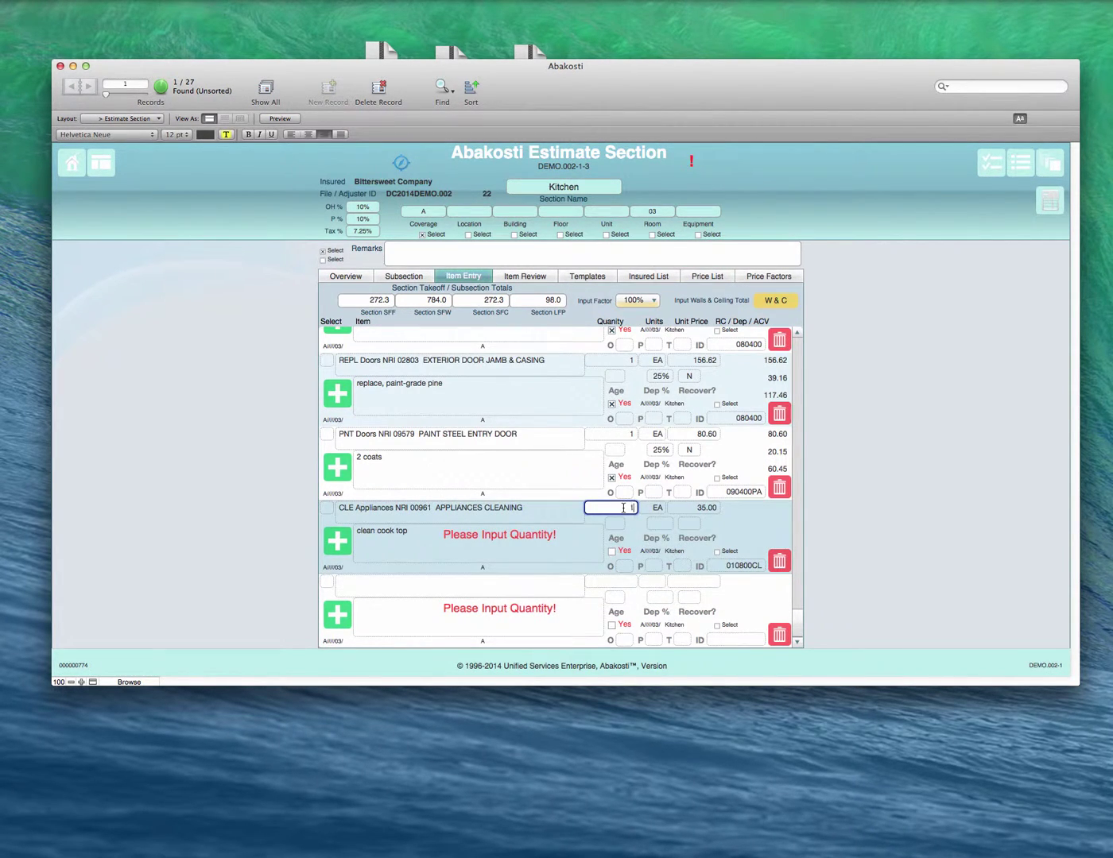
Step: Preview the Kitchen detail estimate again, check the clean cook top's unit cost alert, and return to the section
{"action": "left_click", "coordinate": [516, 275]}
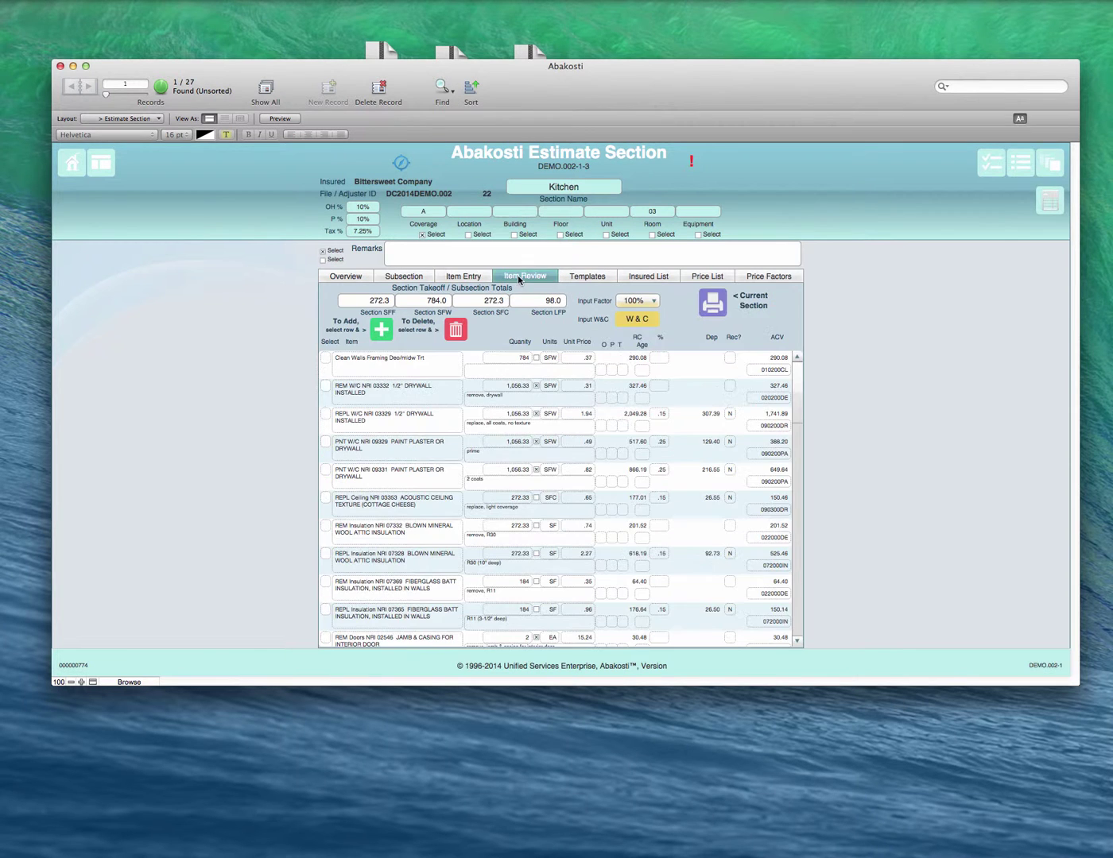
{"action": "left_click", "coordinate": [713, 306]}
{"action": "left_click", "coordinate": [671, 300]}
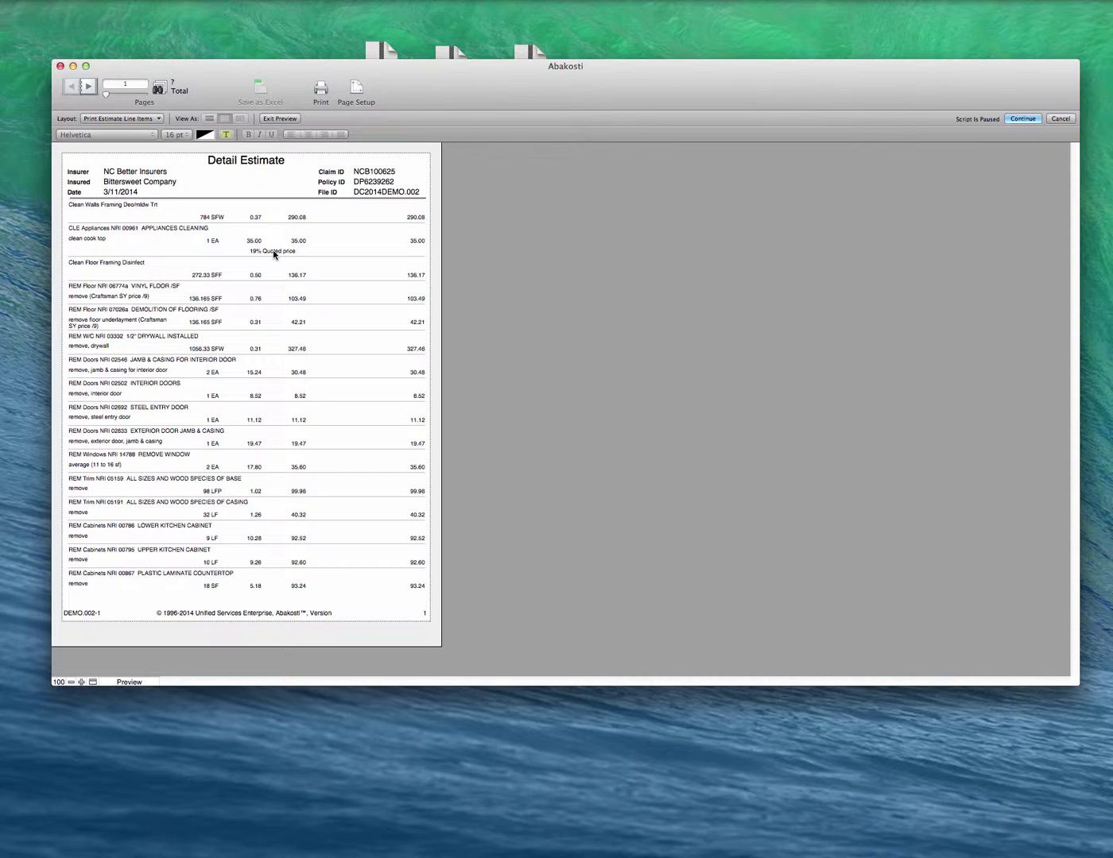
{"action": "left_click", "coordinate": [1023, 119]}
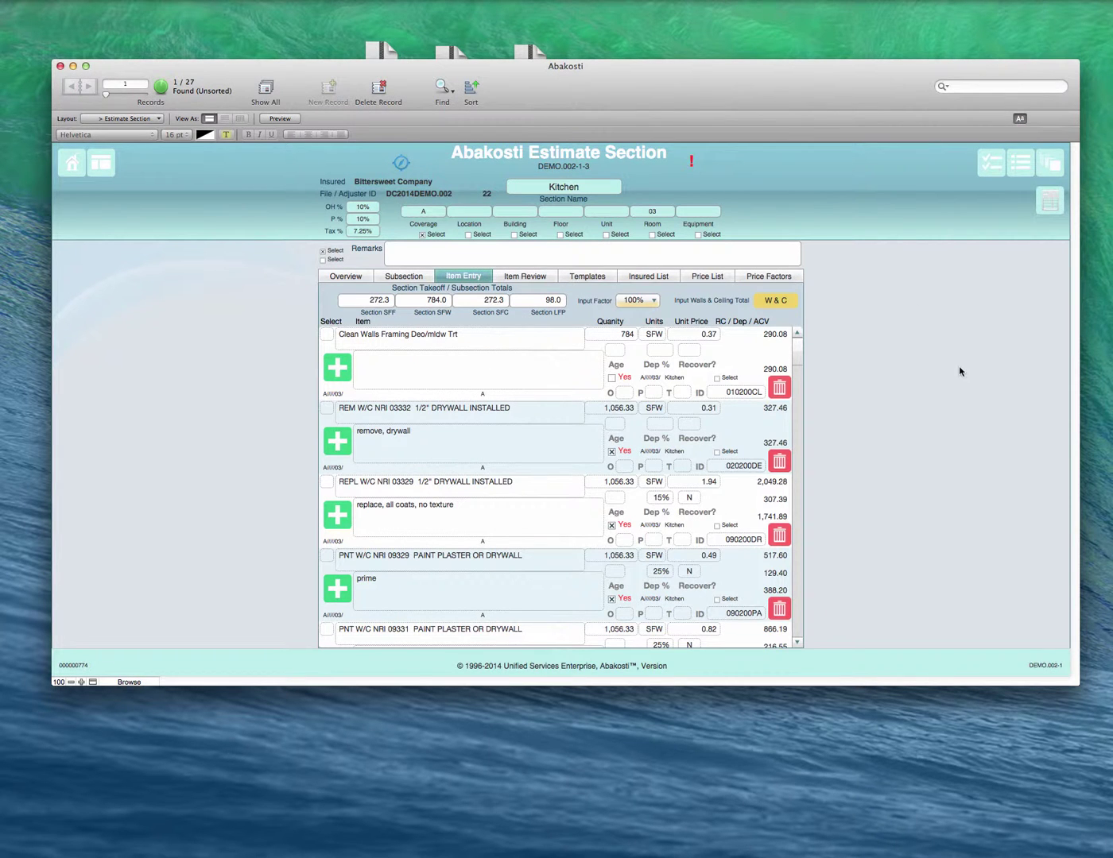
Step: Delete the clean cook top item from the end of the Kitchen section's item list
{"action": "scroll", "coordinate": [536, 452], "scroll_direction": "down", "scroll_amount": 15}
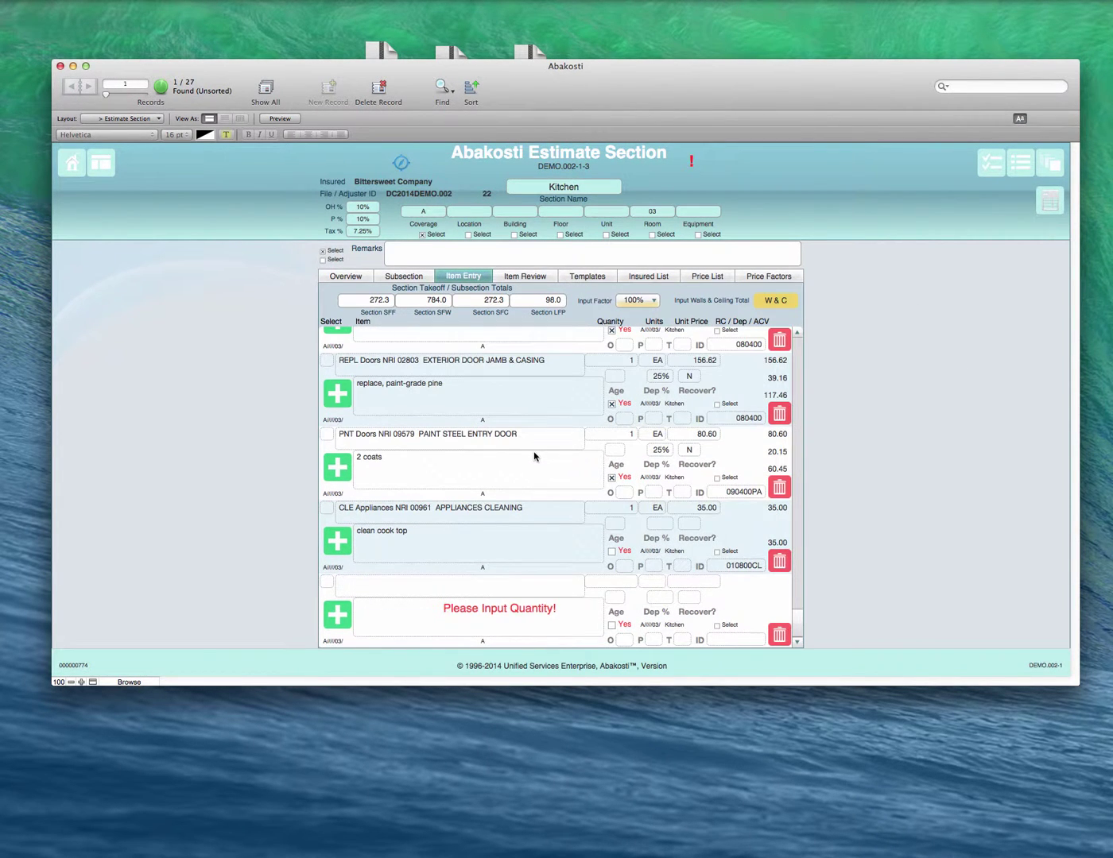
{"action": "left_click", "coordinate": [441, 551]}
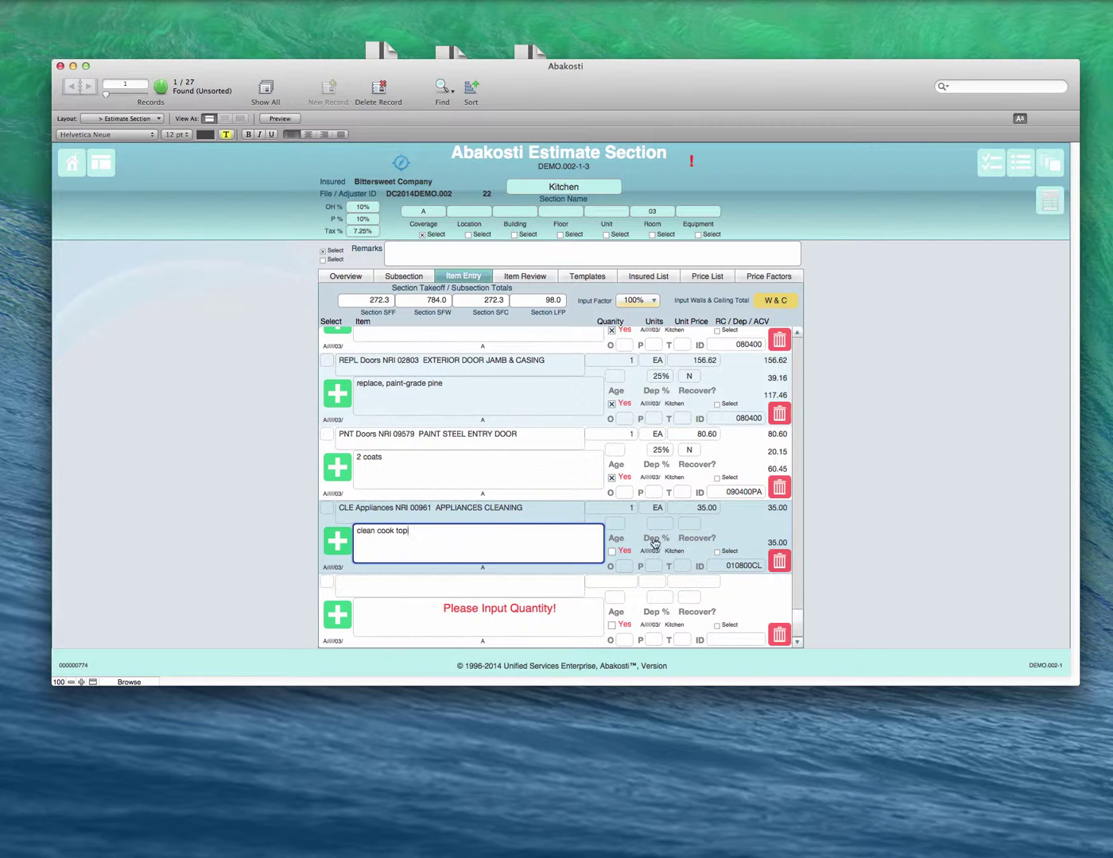
{"action": "left_click", "coordinate": [778, 563]}
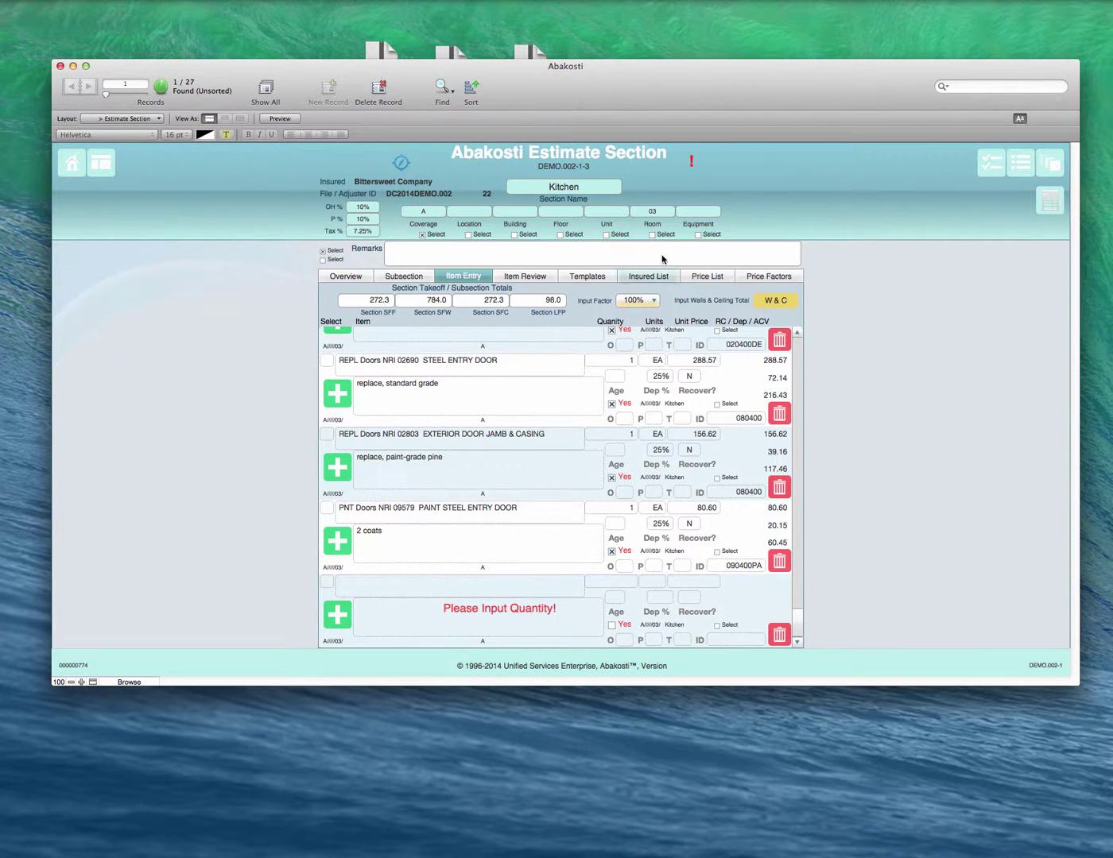
Step: Choose the Abakosti User price list, open the whole list and go to its Appliances class
{"action": "left_click", "coordinate": [715, 275]}
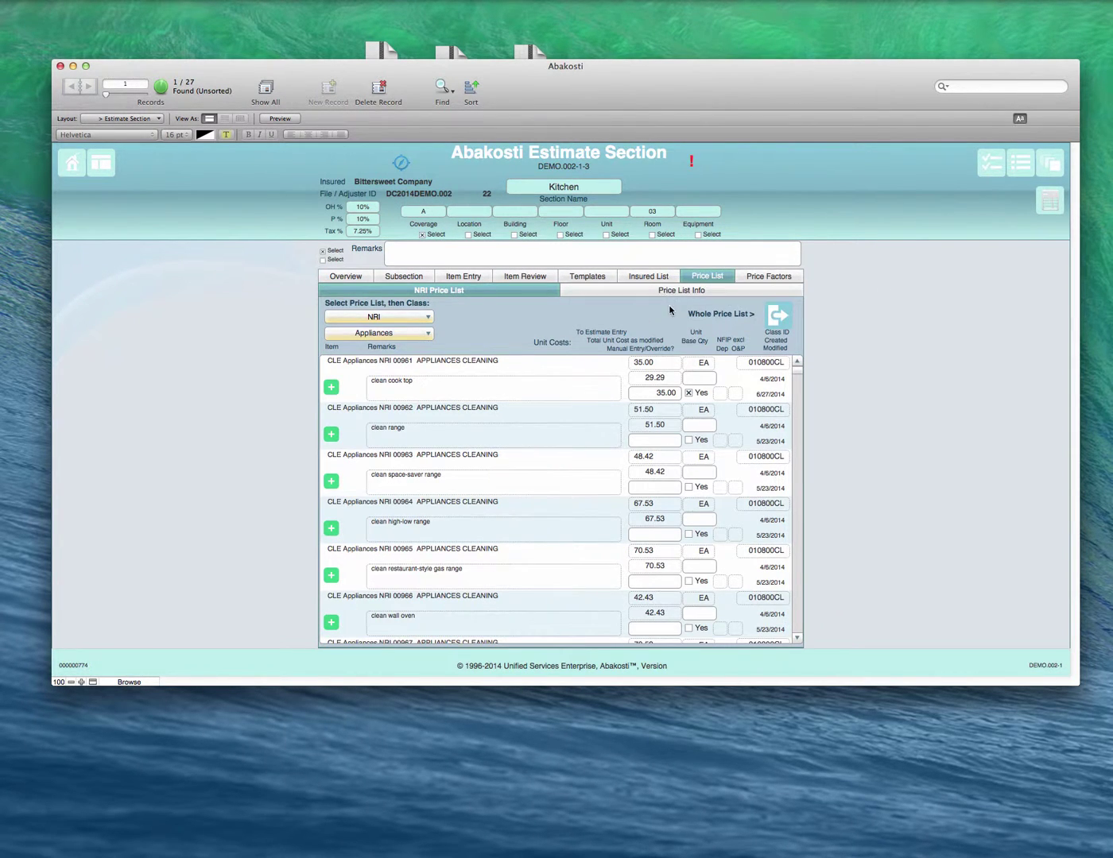
{"action": "left_click", "coordinate": [410, 317]}
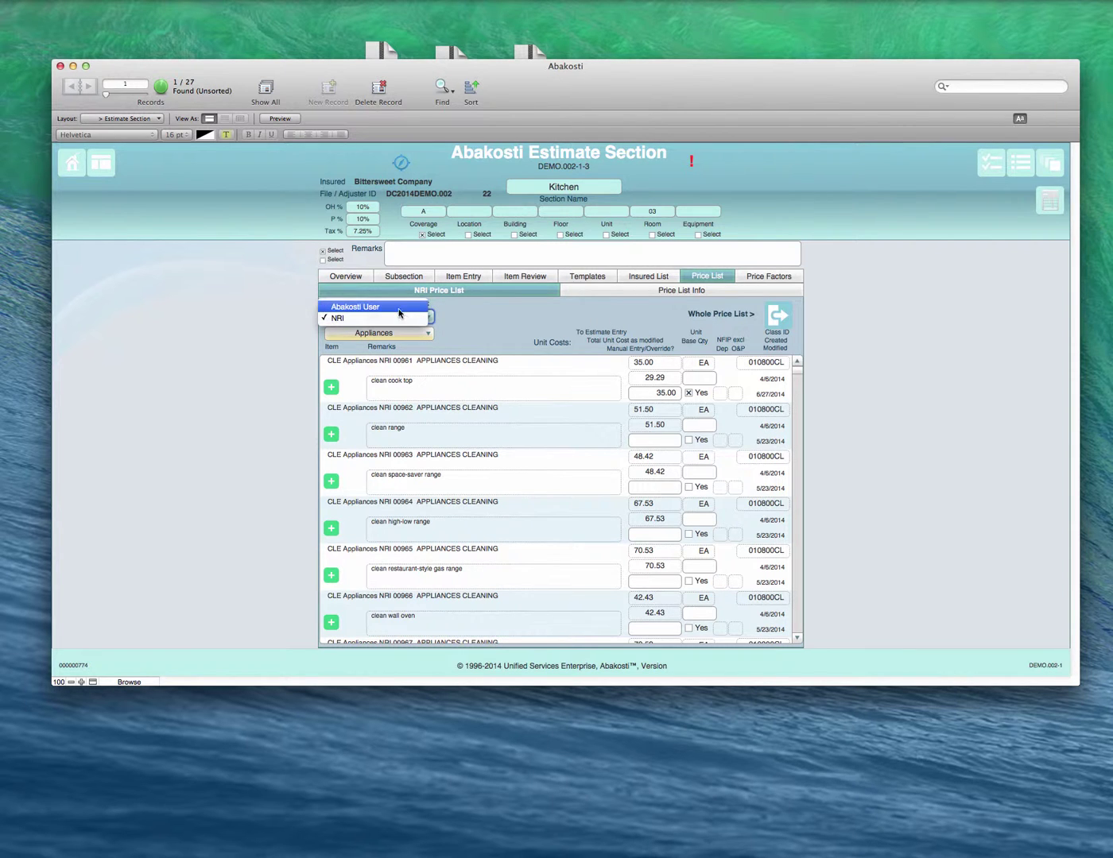
{"action": "left_click", "coordinate": [402, 309]}
{"action": "left_click", "coordinate": [766, 316]}
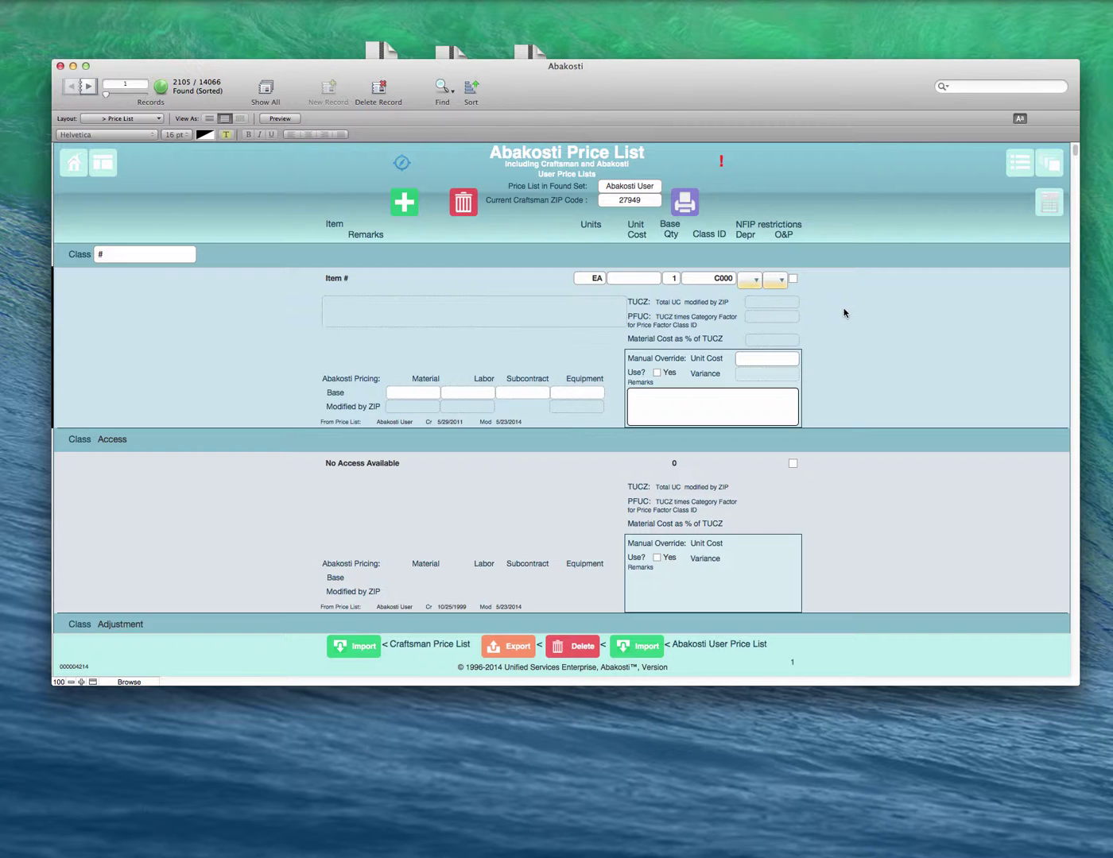
{"action": "scroll", "coordinate": [892, 302], "scroll_direction": "down", "scroll_amount": 5}
{"action": "scroll", "coordinate": [808, 325], "scroll_direction": "down", "scroll_amount": 5}
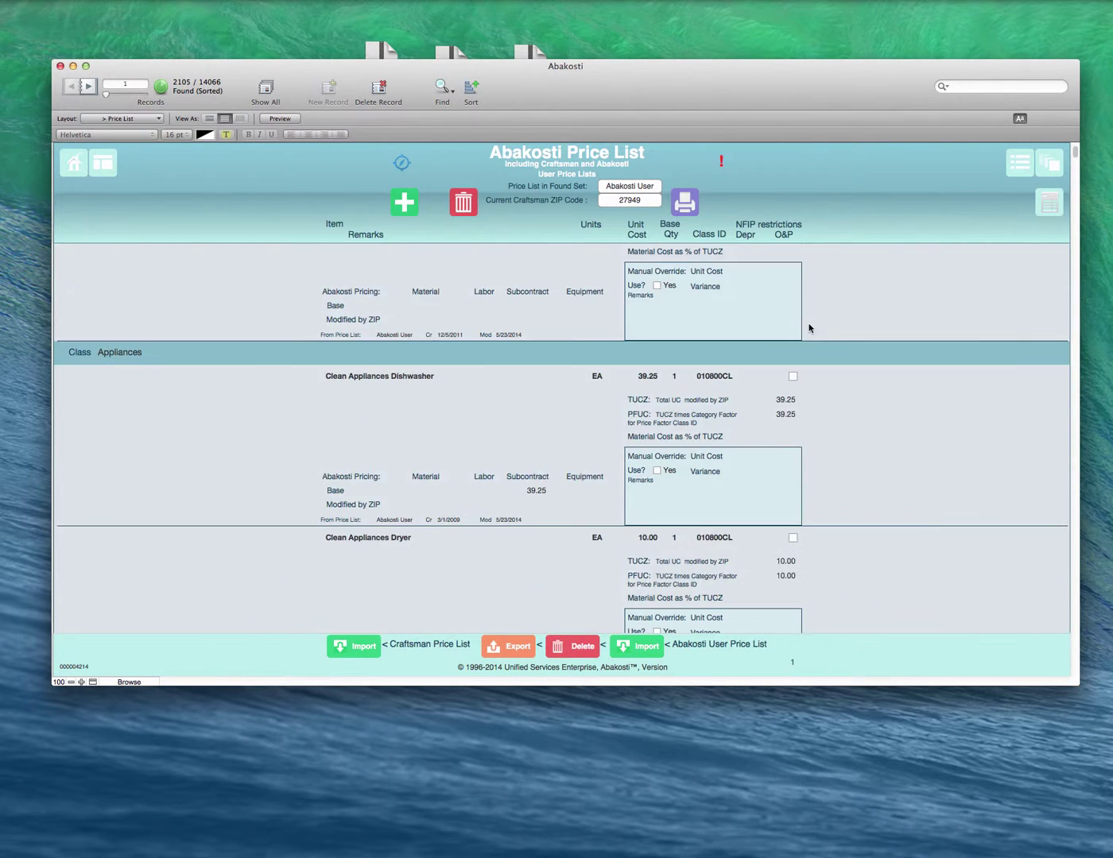
{"action": "scroll", "coordinate": [807, 326], "scroll_direction": "down", "scroll_amount": 5}
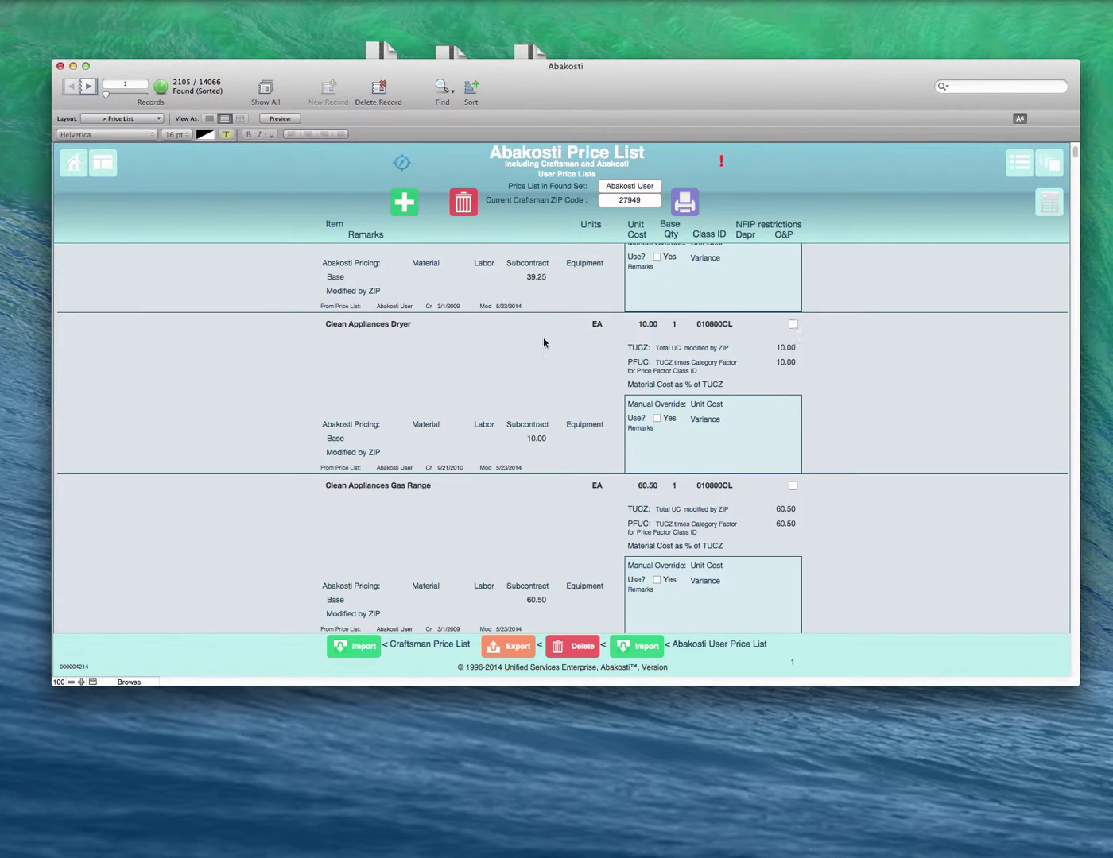
Step: Examine the base material, labor, subcontract and equipment cost fields of Clean Appliances Dishwasher, clearing any stray entry
{"action": "left_click", "coordinate": [533, 279]}
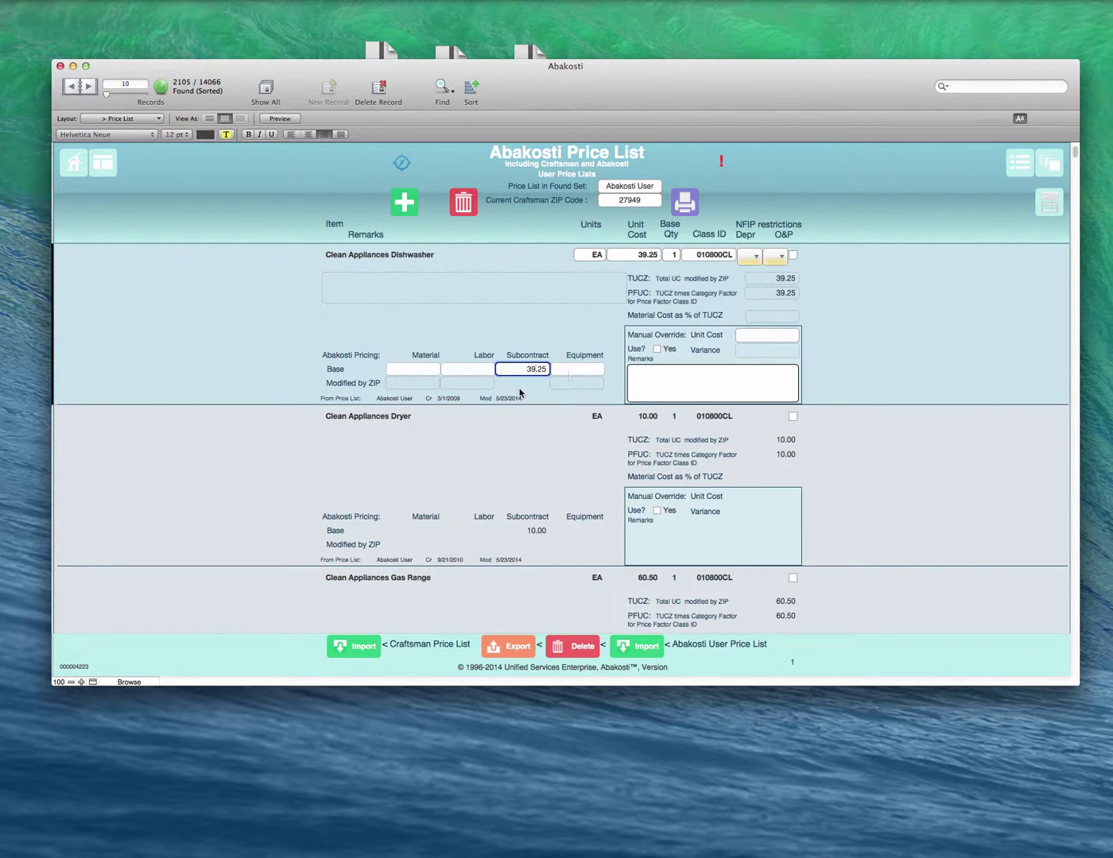
{"action": "left_click", "coordinate": [544, 369]}
{"action": "left_click", "coordinate": [573, 368]}
{"action": "left_click", "coordinate": [431, 370]}
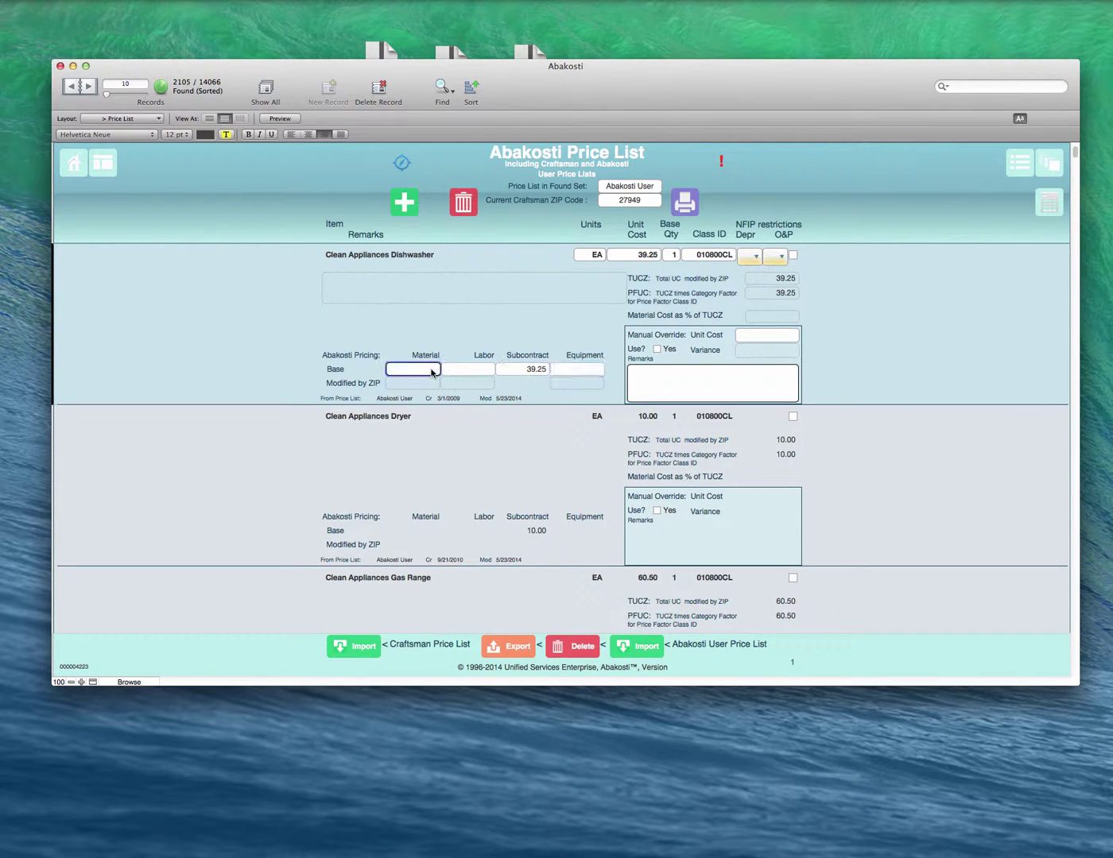
{"action": "left_click", "coordinate": [480, 369]}
{"action": "left_click", "coordinate": [581, 367]}
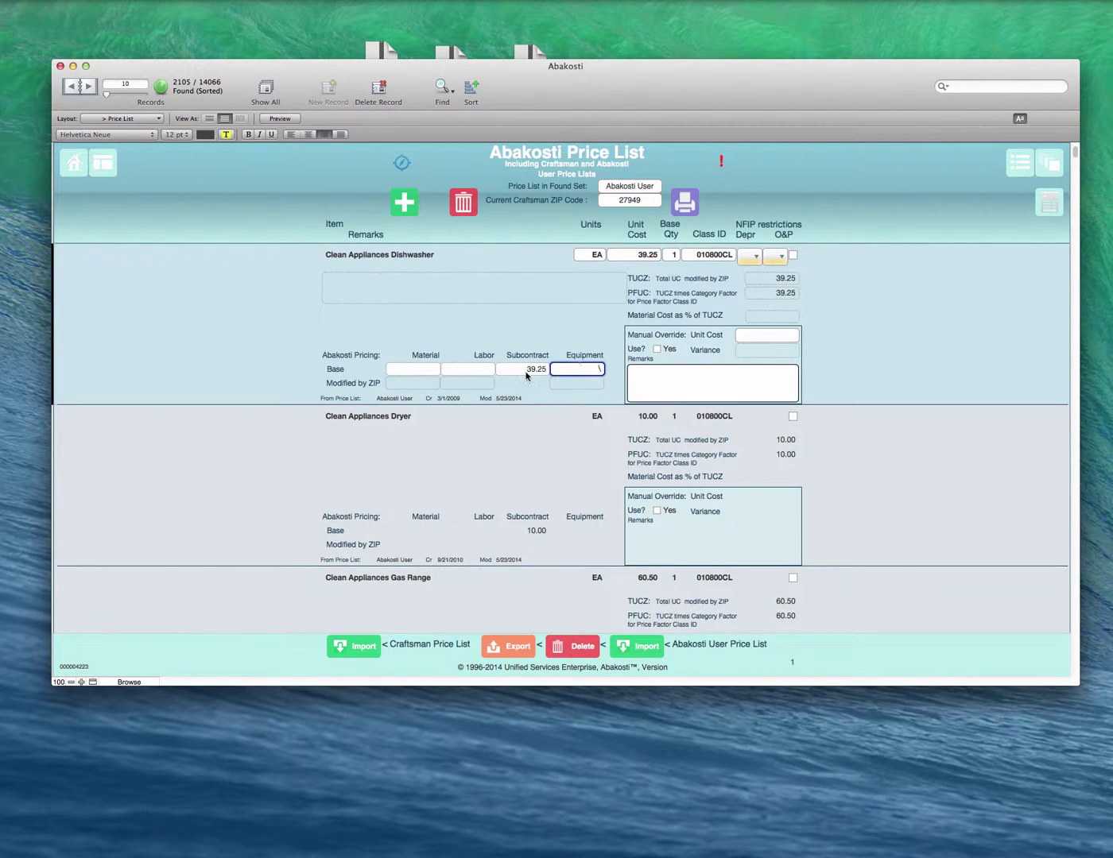
{"action": "triple_click", "coordinate": [589, 369]}
{"action": "key", "text": "BackSpace"}
{"action": "left_click", "coordinate": [566, 413]}
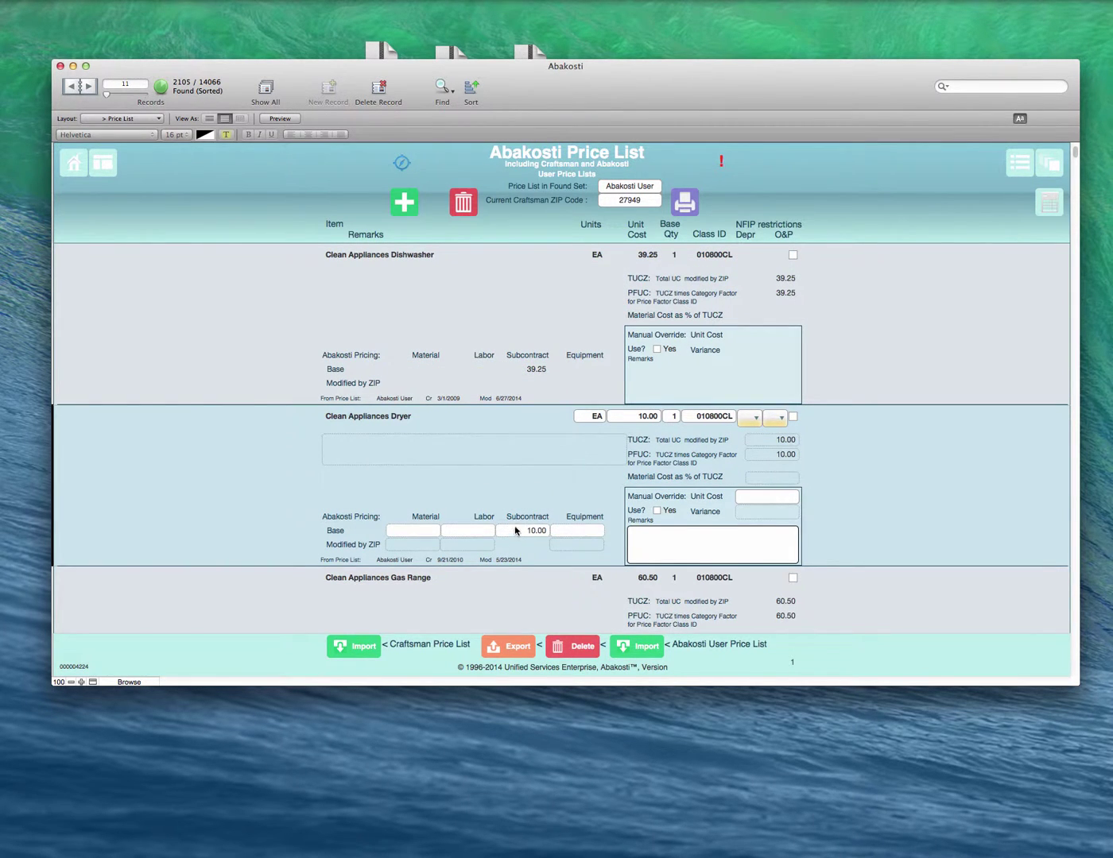
Step: Check the base labor and material cost fields of the Clean Appliances Dryer item
{"action": "scroll", "coordinate": [542, 509], "scroll_direction": "down", "scroll_amount": 3}
{"action": "scroll", "coordinate": [481, 522], "scroll_direction": "down", "scroll_amount": 8}
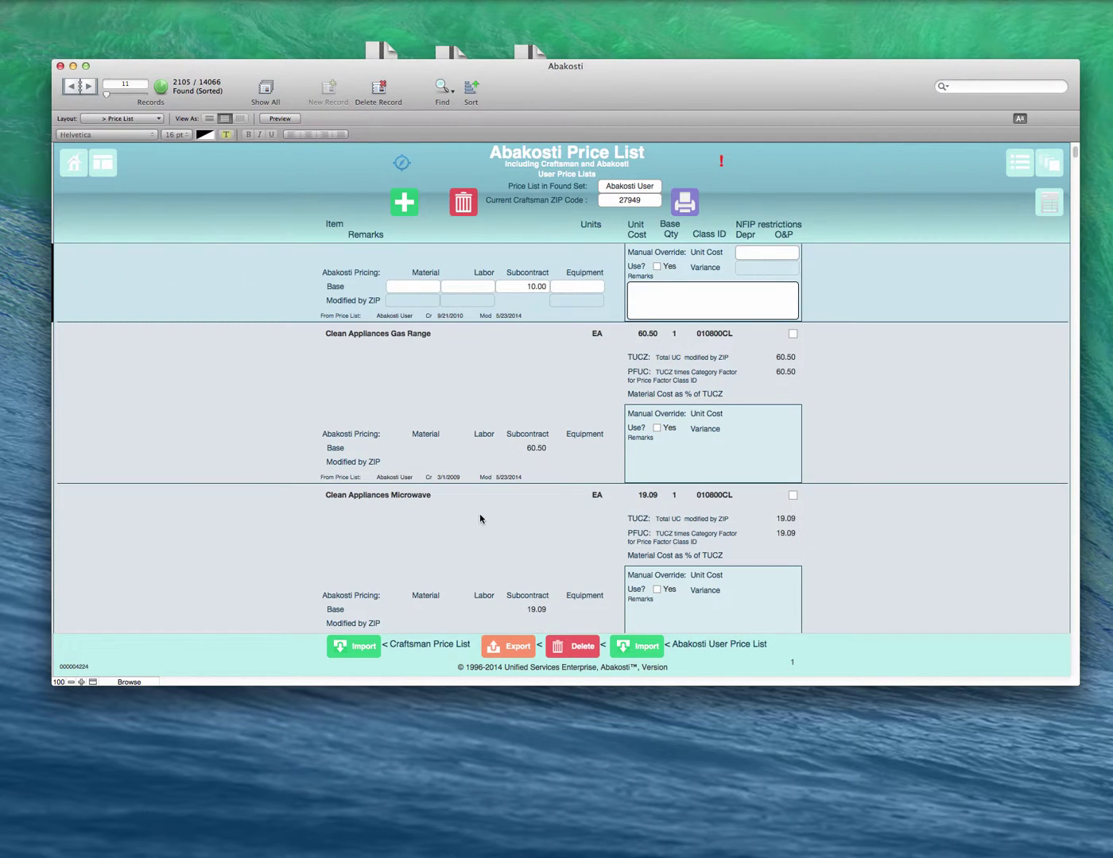
{"action": "left_click", "coordinate": [463, 286]}
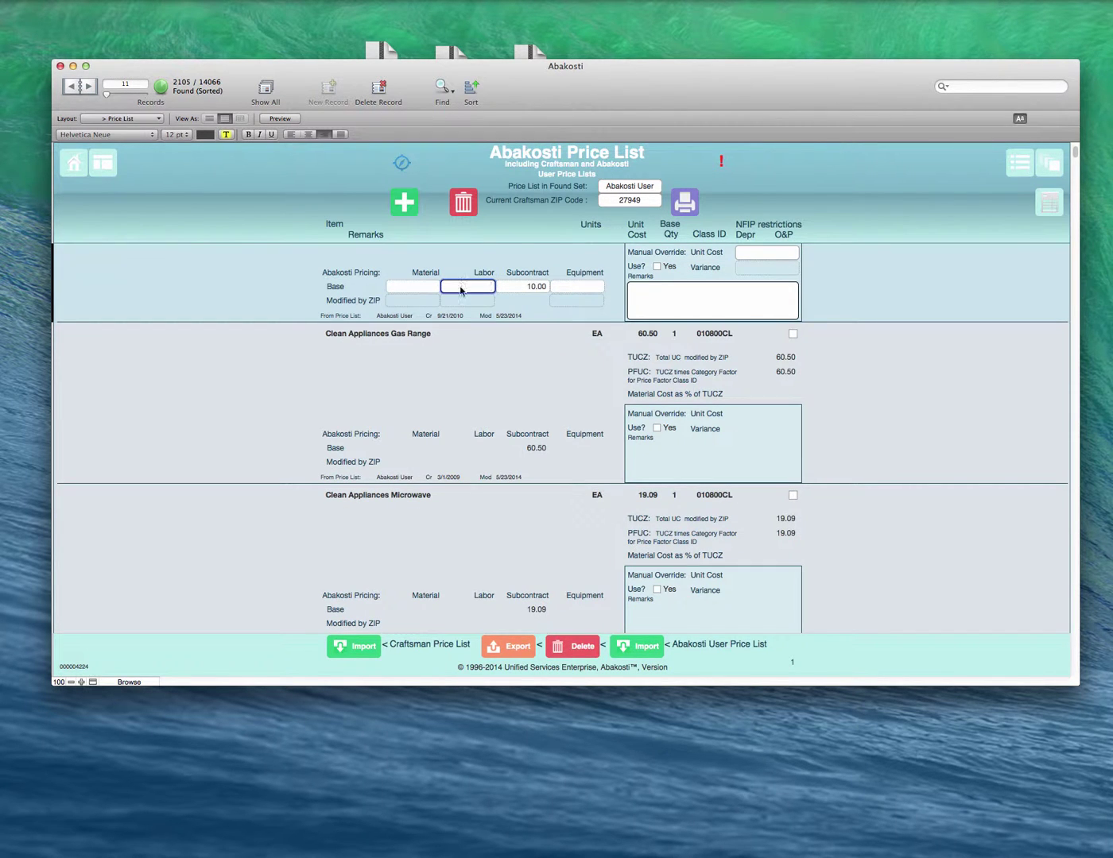
{"action": "left_click", "coordinate": [419, 288]}
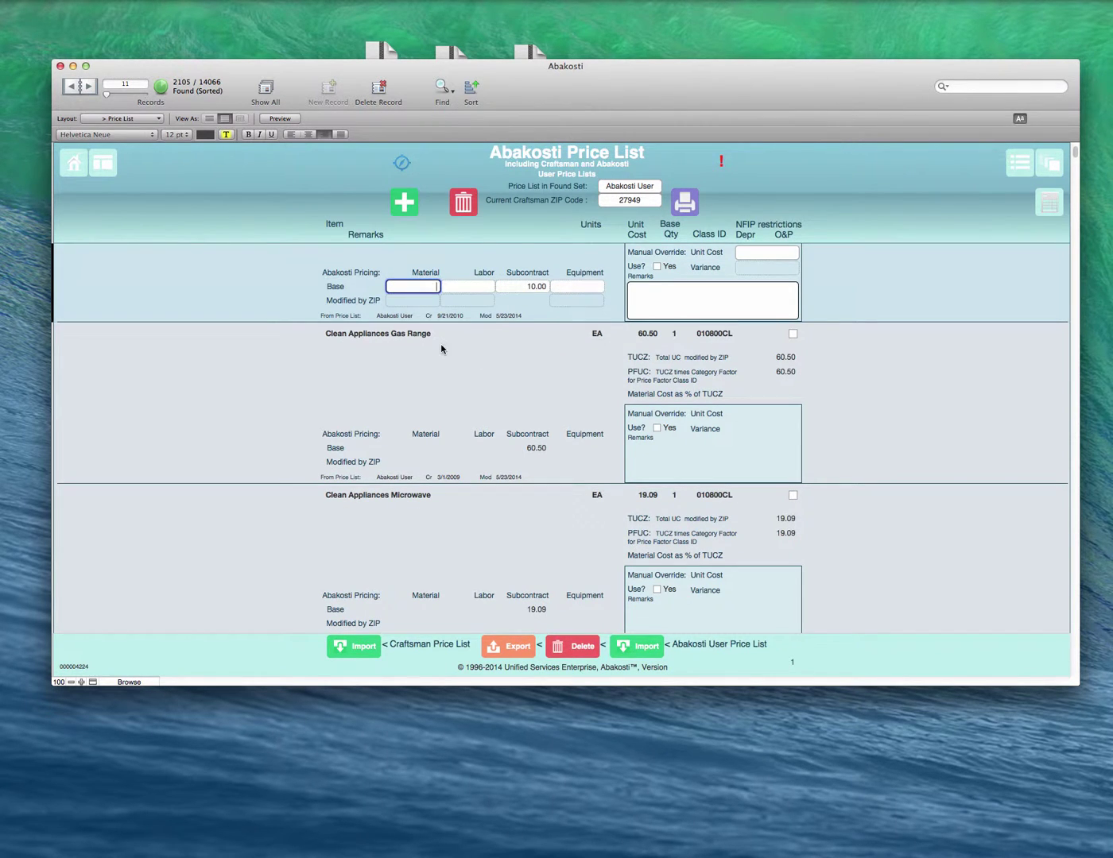
Step: Set the base material cost of the Repair Appliances Dishwasher item to 40
{"action": "scroll", "coordinate": [442, 349], "scroll_direction": "down", "scroll_amount": 20}
{"action": "scroll", "coordinate": [476, 403], "scroll_direction": "down", "scroll_amount": 15}
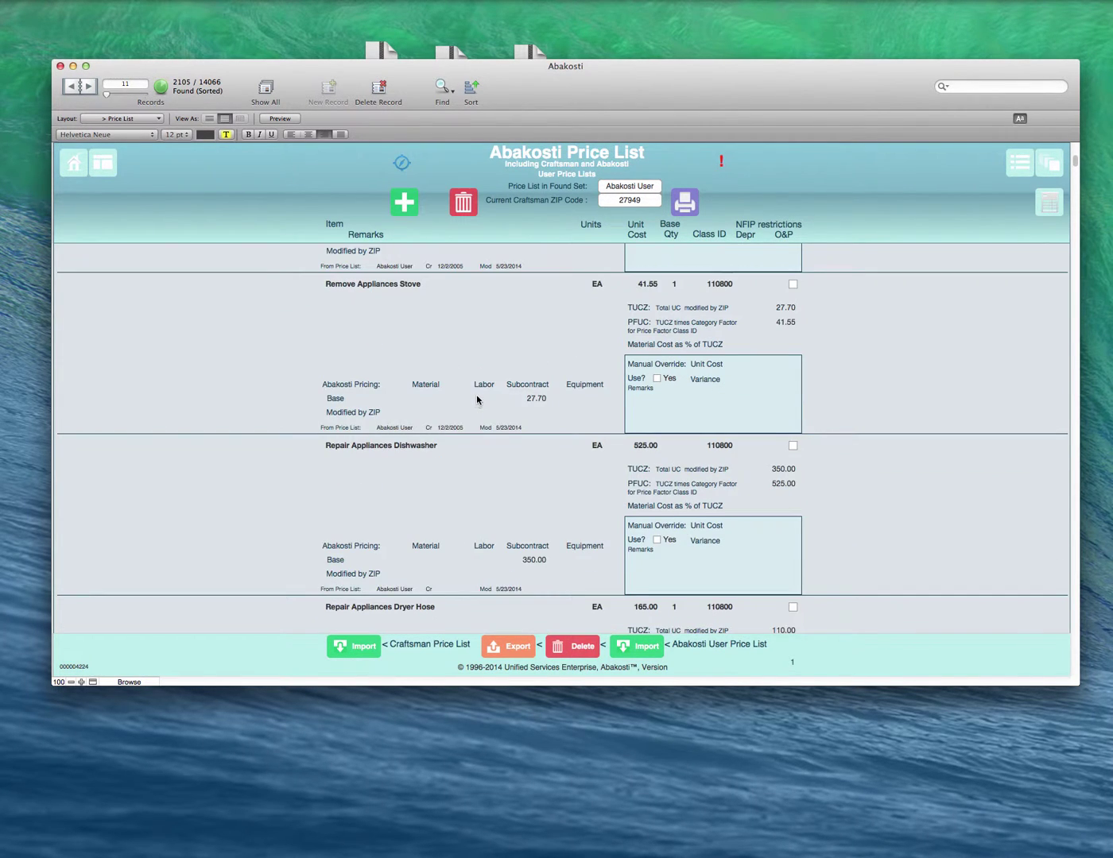
{"action": "scroll", "coordinate": [475, 403], "scroll_direction": "down", "scroll_amount": 3}
{"action": "left_click", "coordinate": [440, 499]}
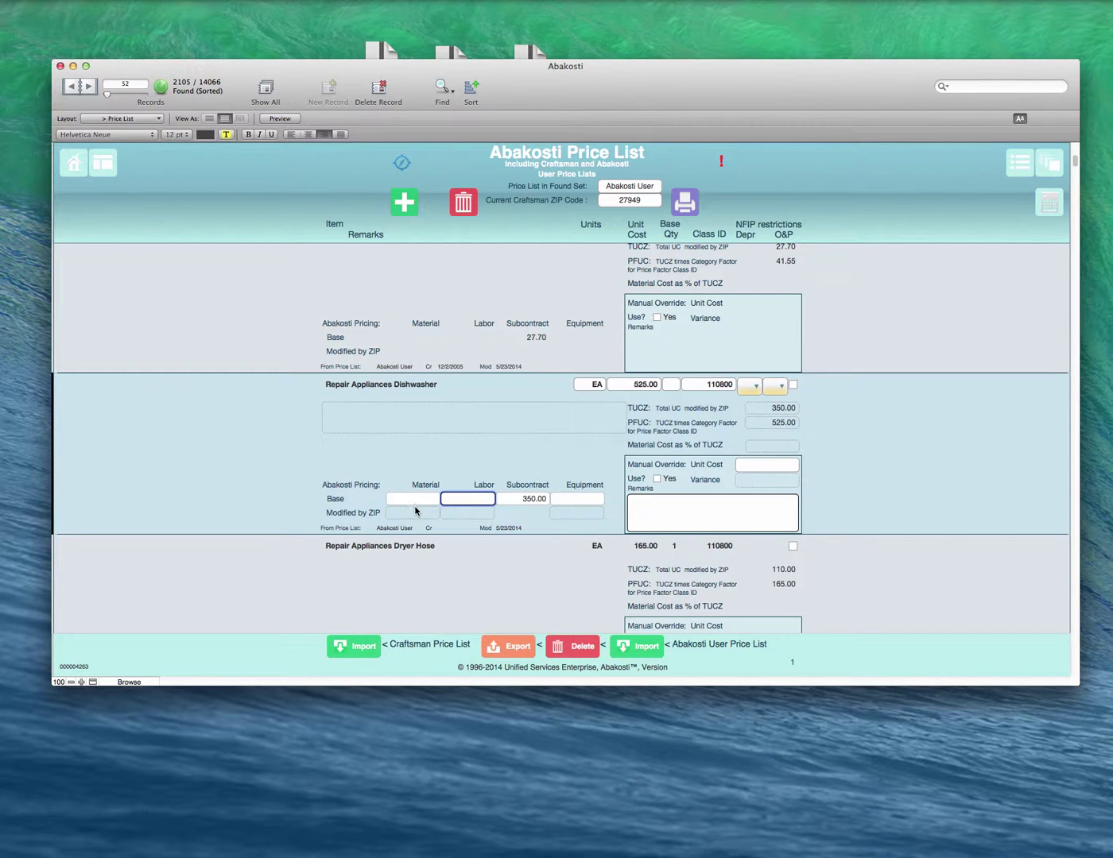
{"action": "left_click", "coordinate": [434, 500]}
{"action": "type", "text": "40"}
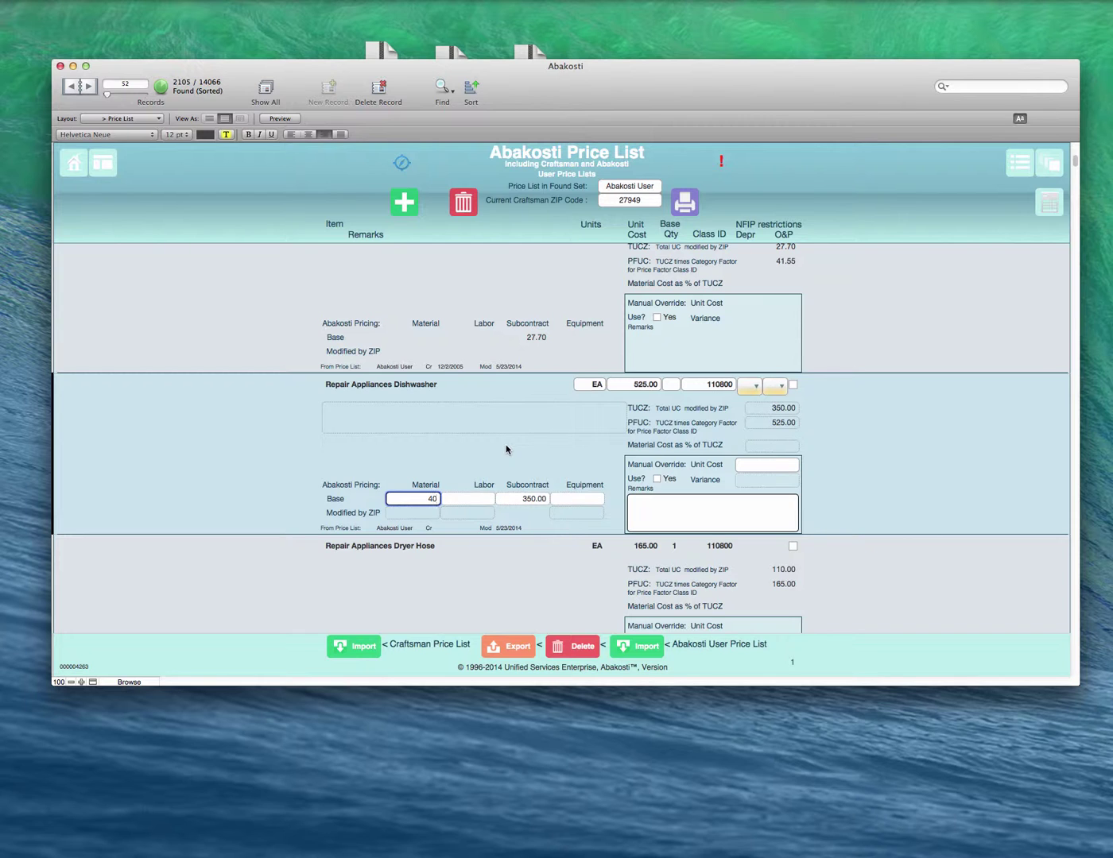
{"action": "left_click", "coordinate": [495, 456]}
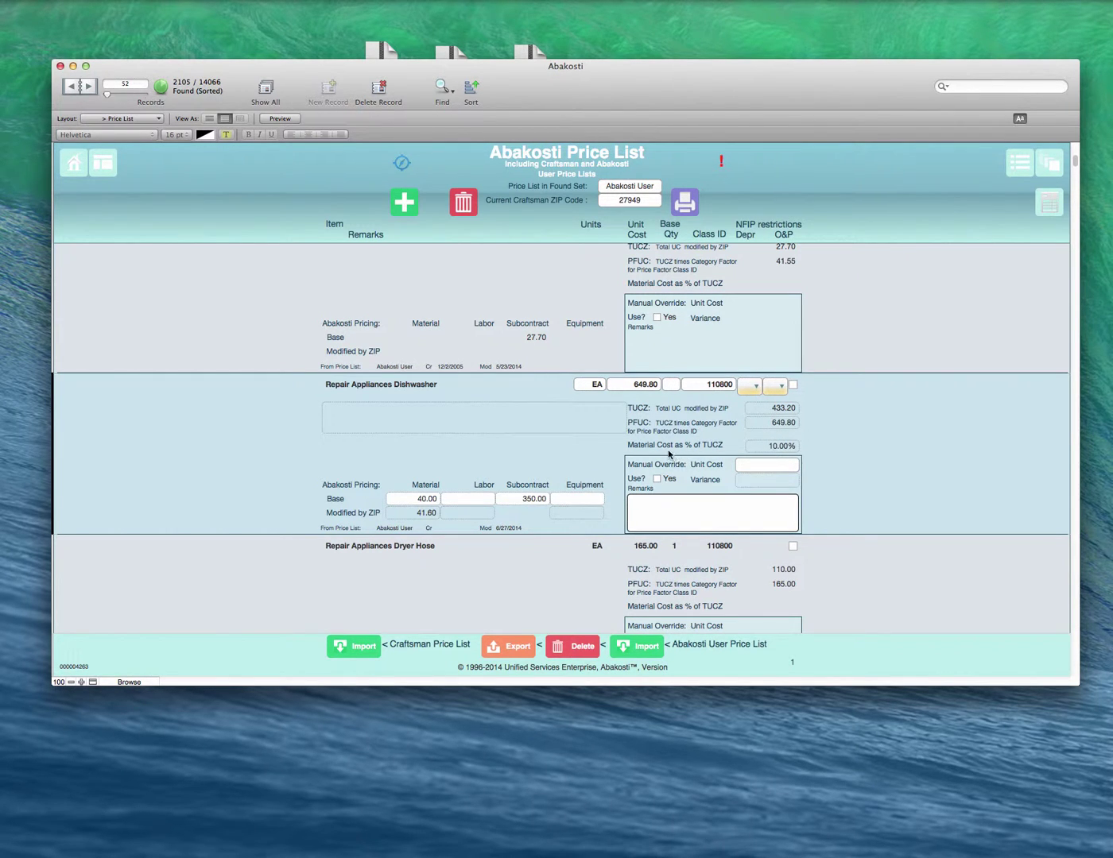
Step: Clear the base material cost of the Repair Appliances Dishwasher item and commit the record
{"action": "left_click", "coordinate": [407, 501]}
{"action": "key", "text": "BackSpace"}
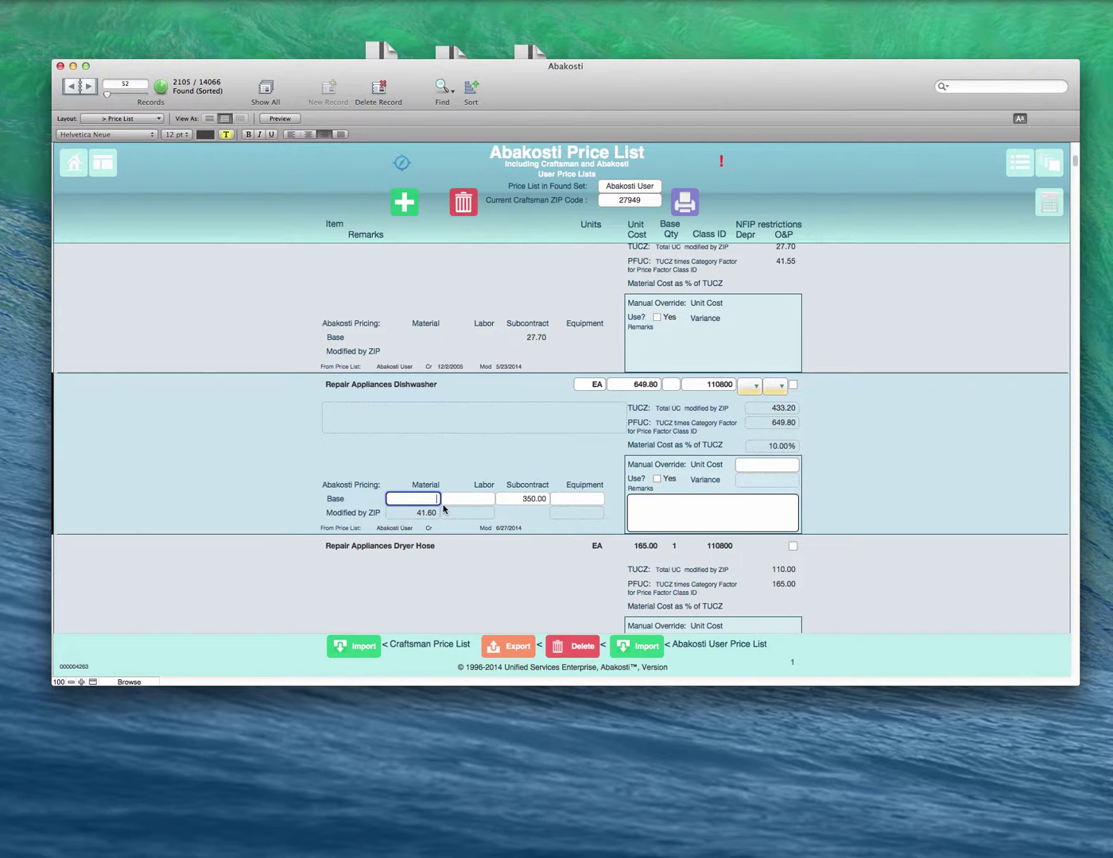
{"action": "left_click", "coordinate": [478, 452]}
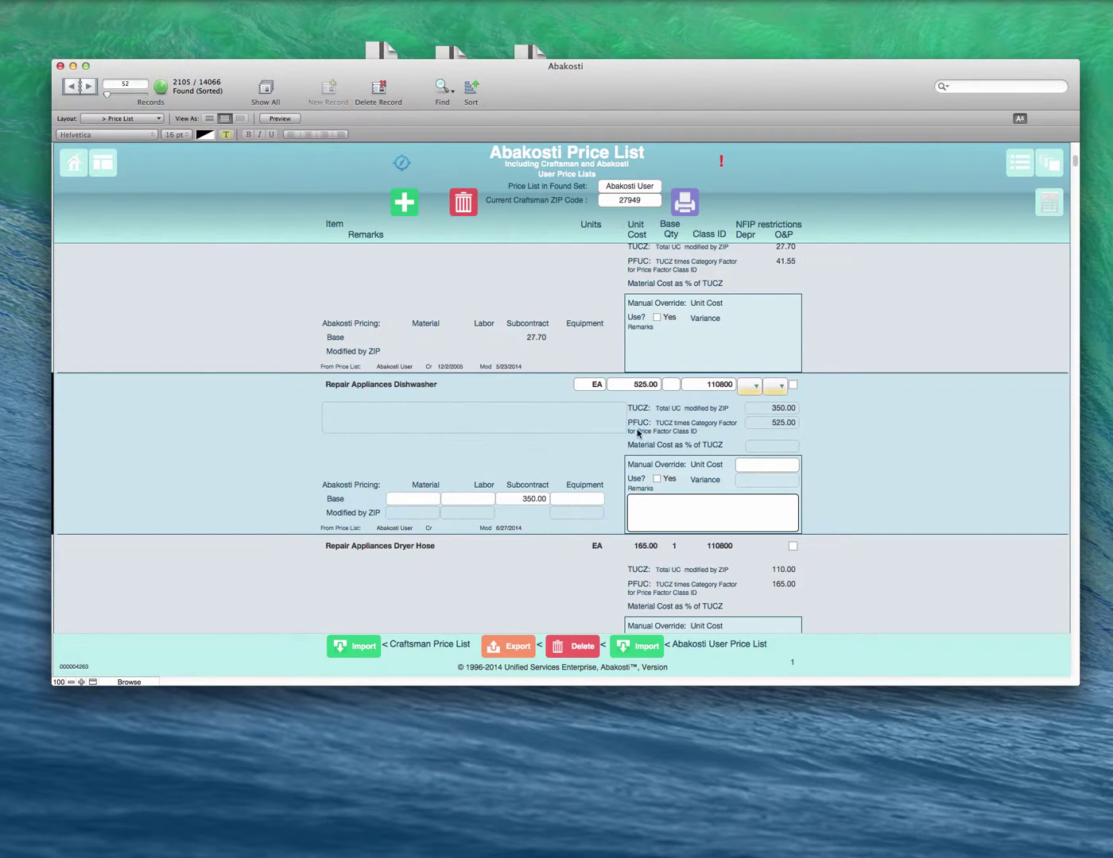
Step: Check the price-factored unit cost of Repair Appliances Stove and return to the estimate section's Price Factors list
{"action": "scroll", "coordinate": [837, 432], "scroll_direction": "down", "scroll_amount": 10}
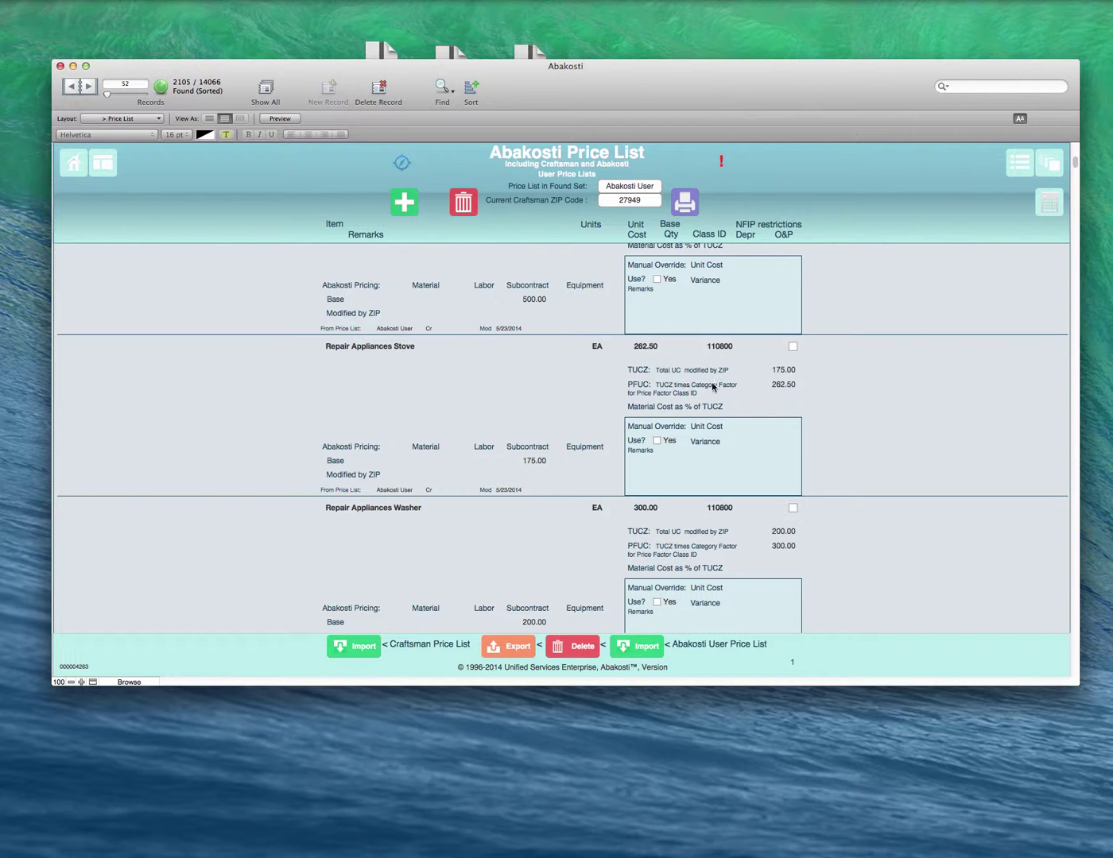
{"action": "left_click", "coordinate": [783, 388]}
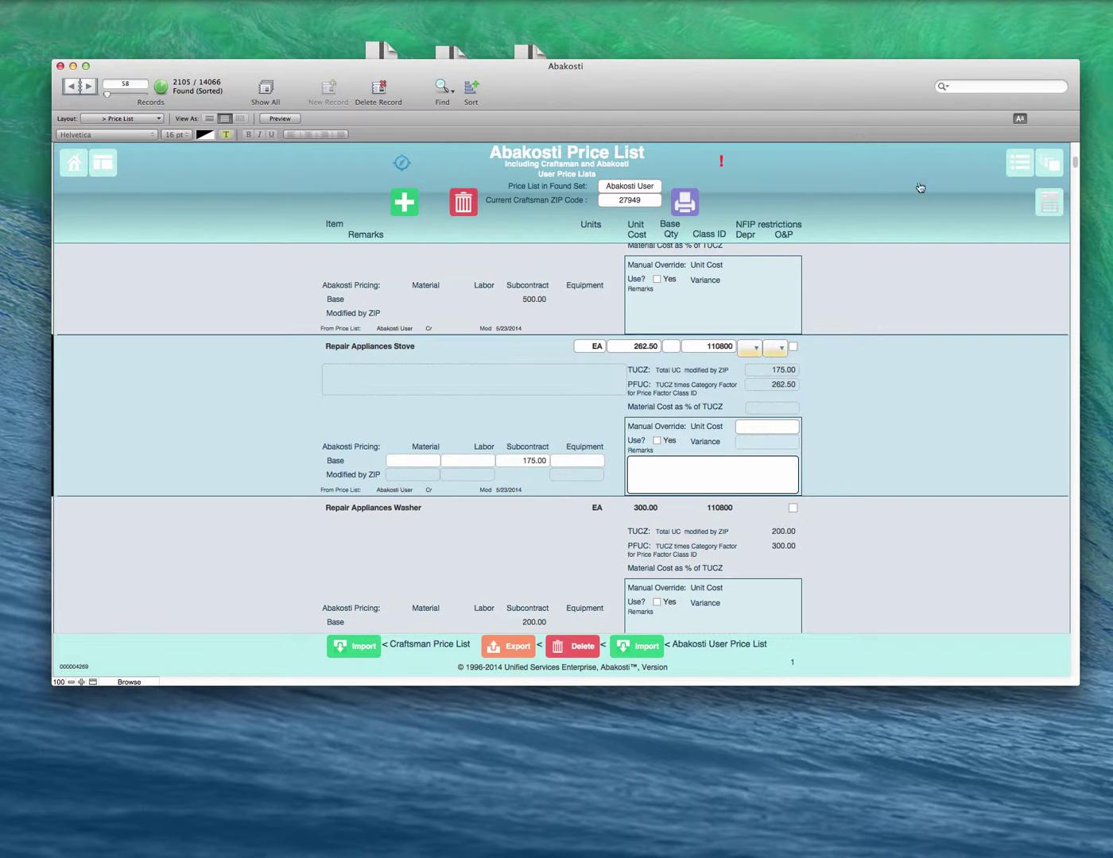
{"action": "left_click", "coordinate": [1049, 203]}
{"action": "left_click", "coordinate": [763, 277]}
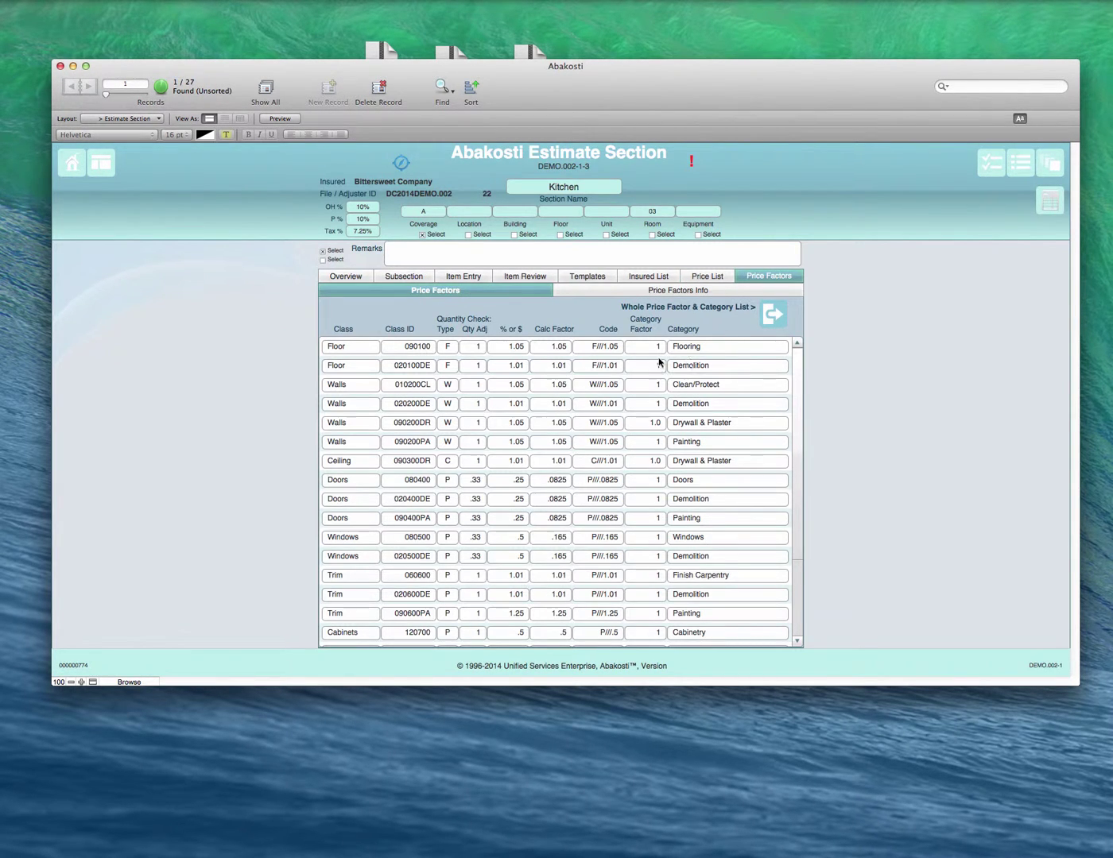
Step: Set the category factor of the Appliances class (110800) to 1.0
{"action": "scroll", "coordinate": [656, 366], "scroll_direction": "down", "scroll_amount": 7}
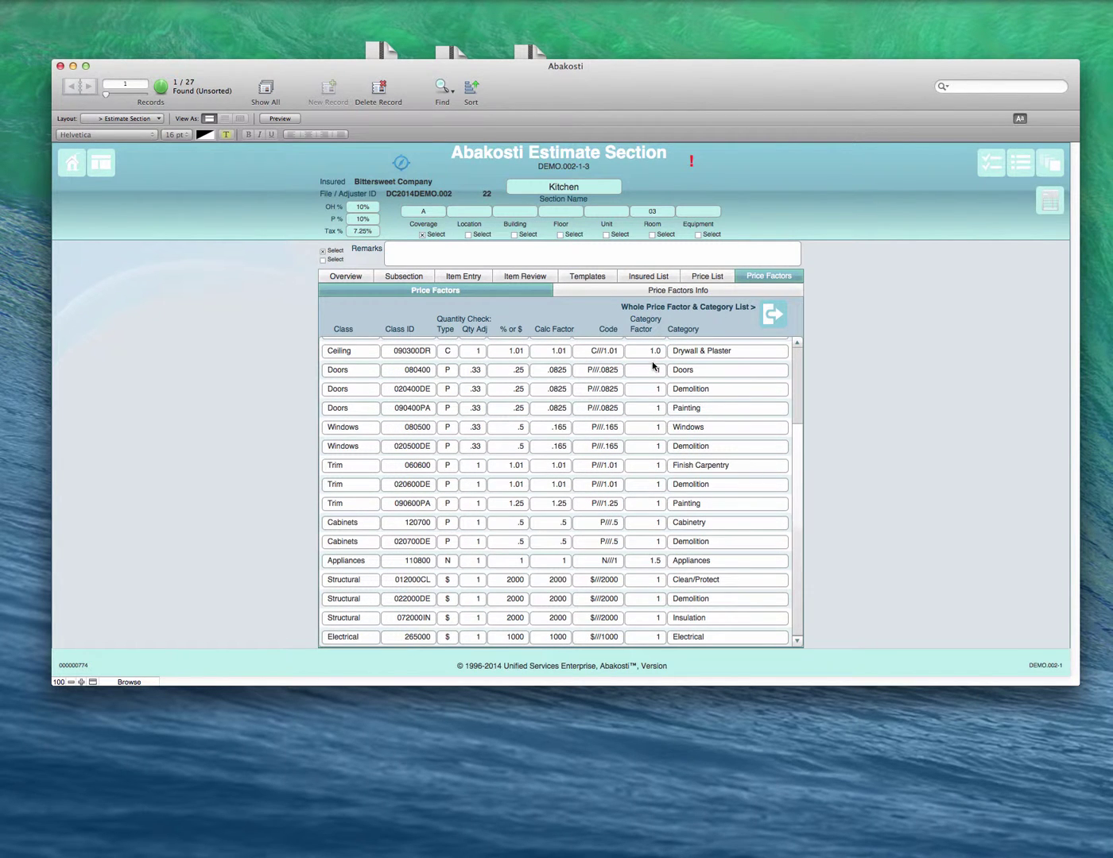
{"action": "left_click", "coordinate": [648, 561]}
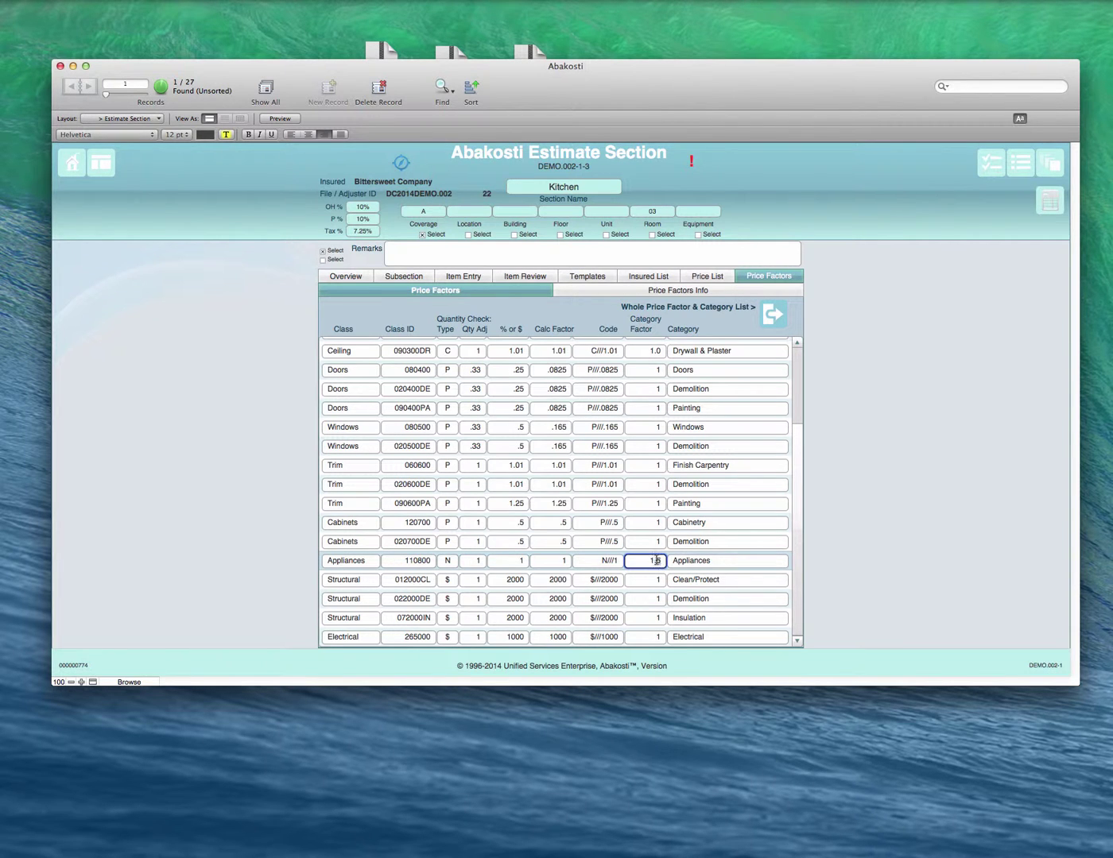
{"action": "double_click", "coordinate": [658, 562]}
{"action": "left_click", "coordinate": [634, 563]}
{"action": "double_click", "coordinate": [662, 562]}
{"action": "left_click", "coordinate": [353, 566]}
{"action": "left_click", "coordinate": [644, 561]}
{"action": "left_click", "coordinate": [642, 541]}
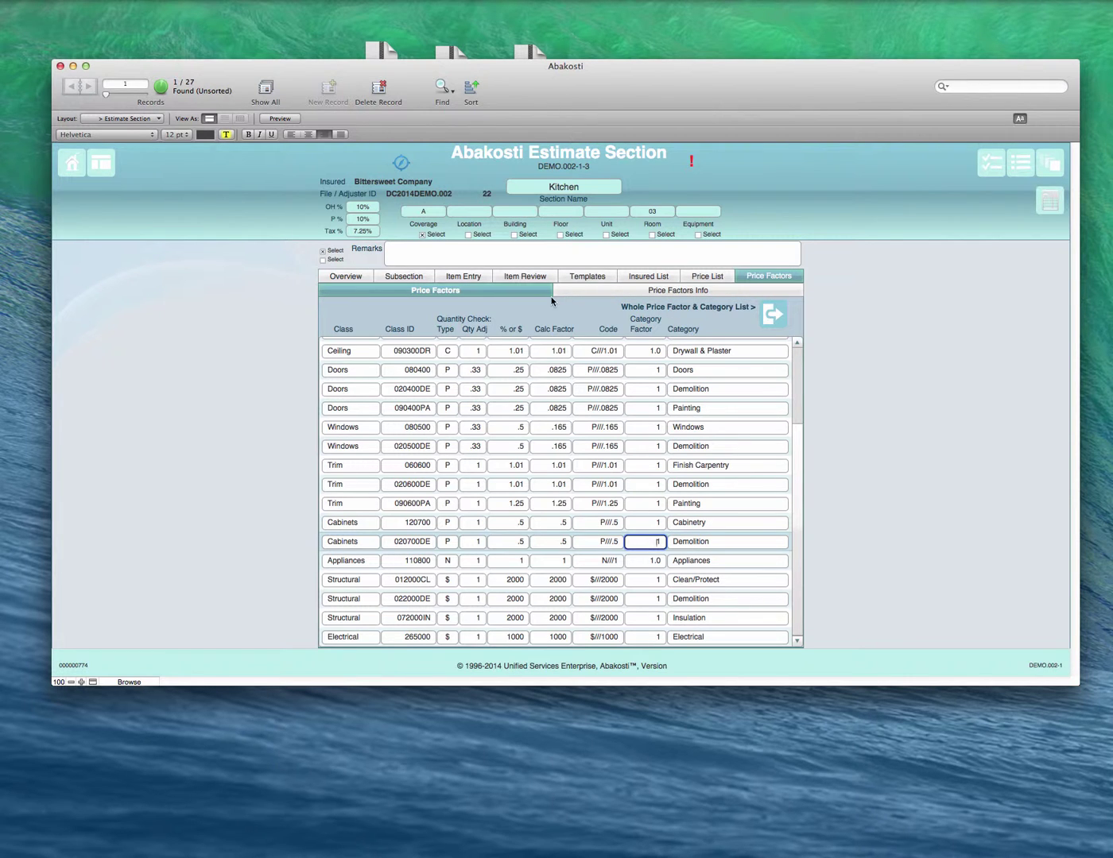
Step: Reopen the whole Abakosti User price list and examine the unit cost fields of the R&R Appliances Stove item
{"action": "left_click", "coordinate": [705, 277]}
{"action": "left_click", "coordinate": [777, 316]}
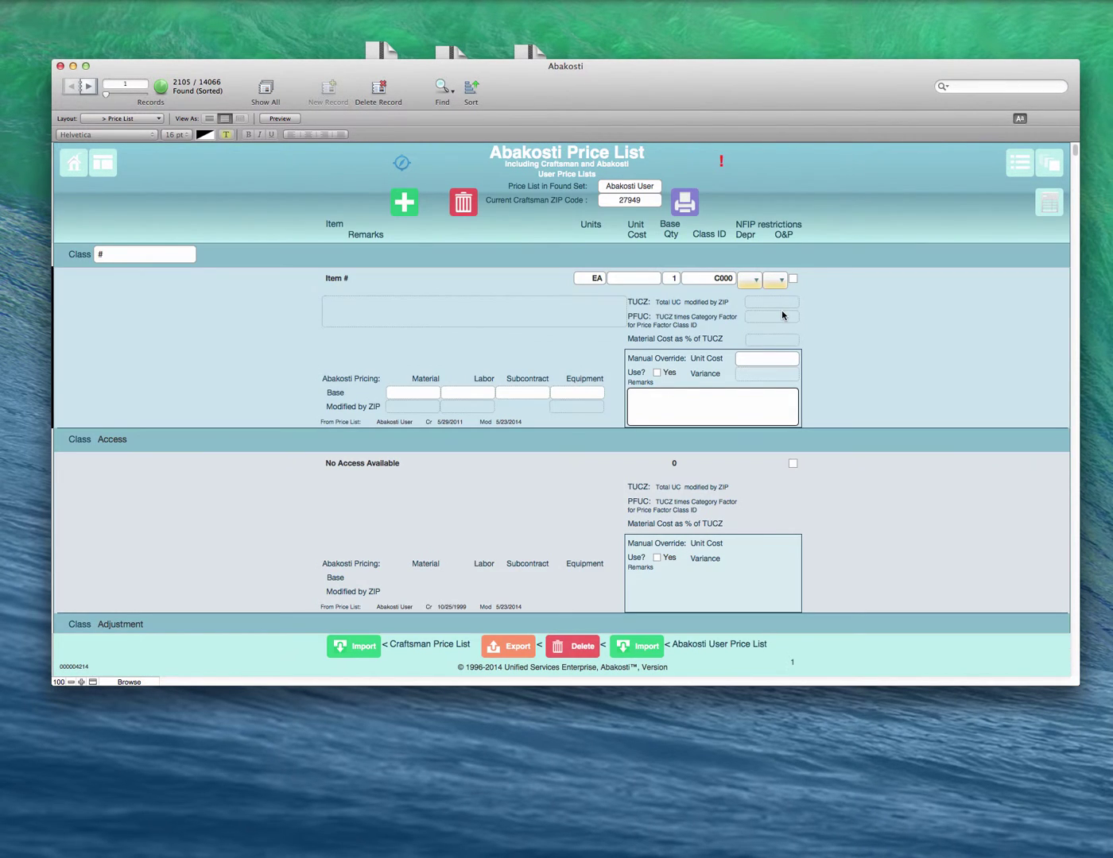
{"action": "scroll", "coordinate": [551, 457], "scroll_direction": "down", "scroll_amount": 15}
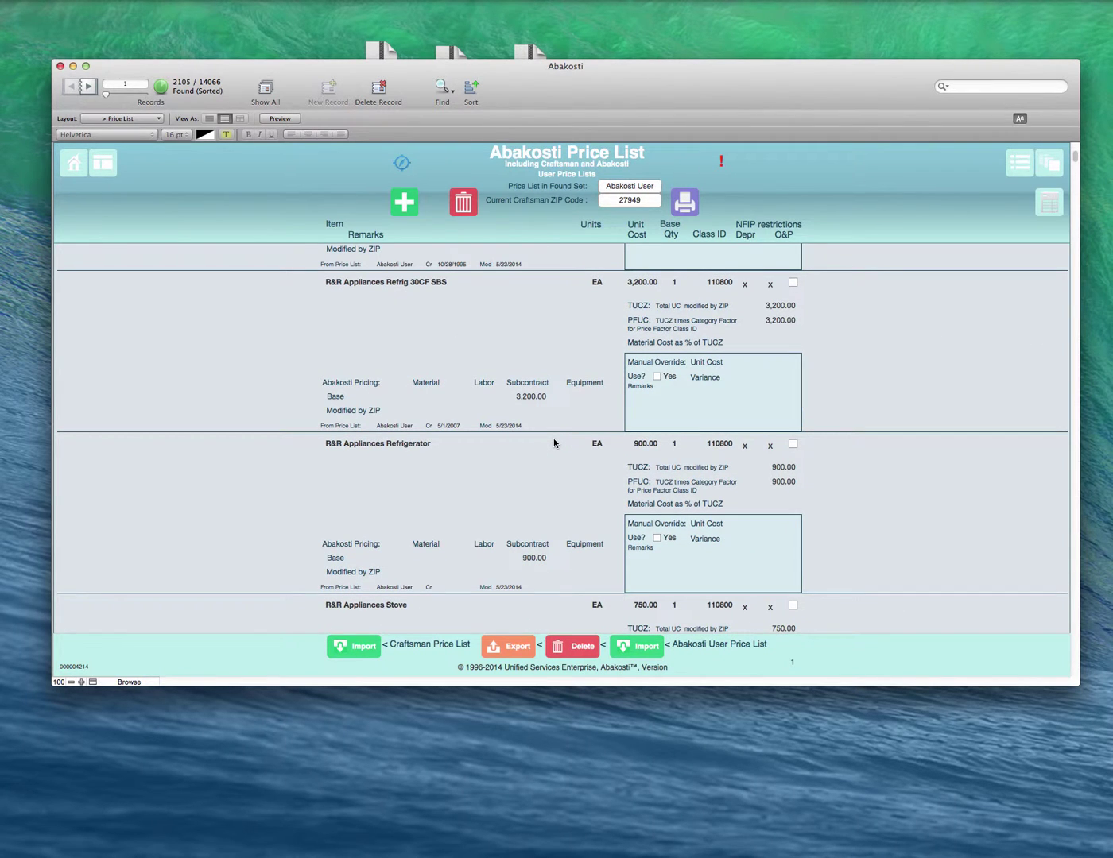
{"action": "scroll", "coordinate": [478, 457], "scroll_direction": "down", "scroll_amount": 1}
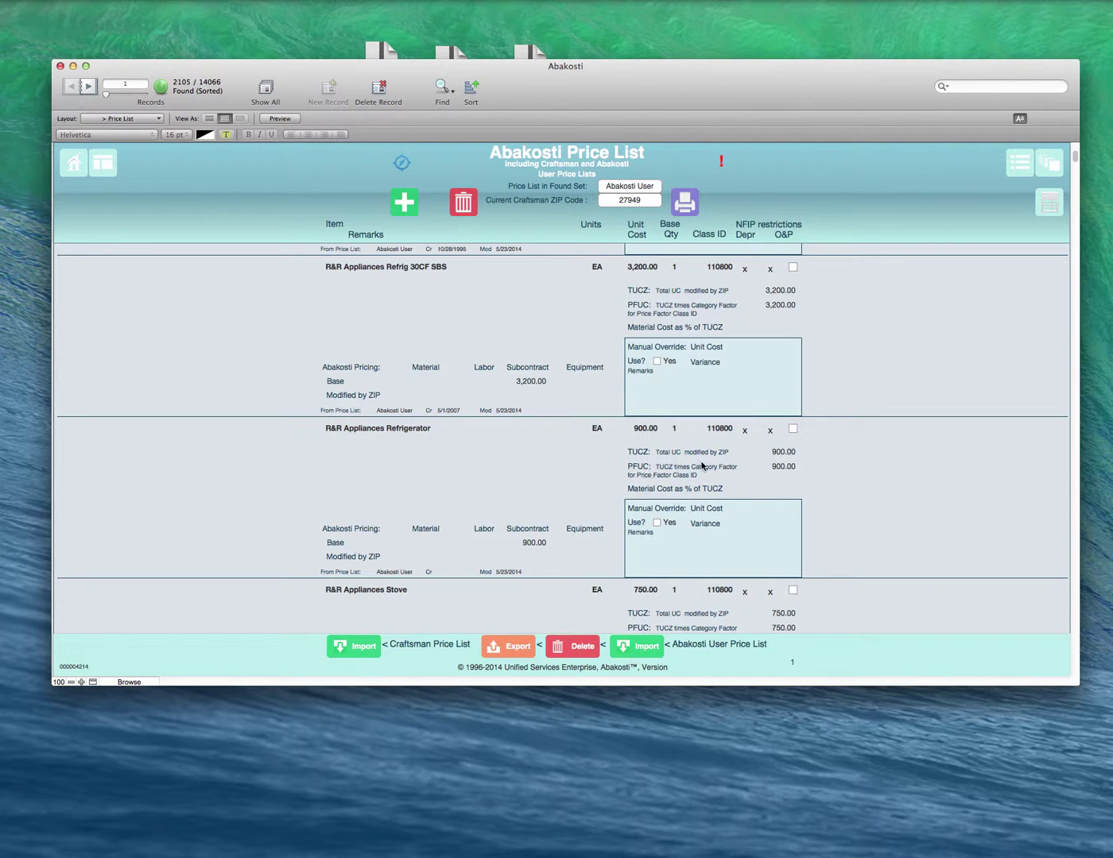
{"action": "scroll", "coordinate": [768, 464], "scroll_direction": "down", "scroll_amount": 3}
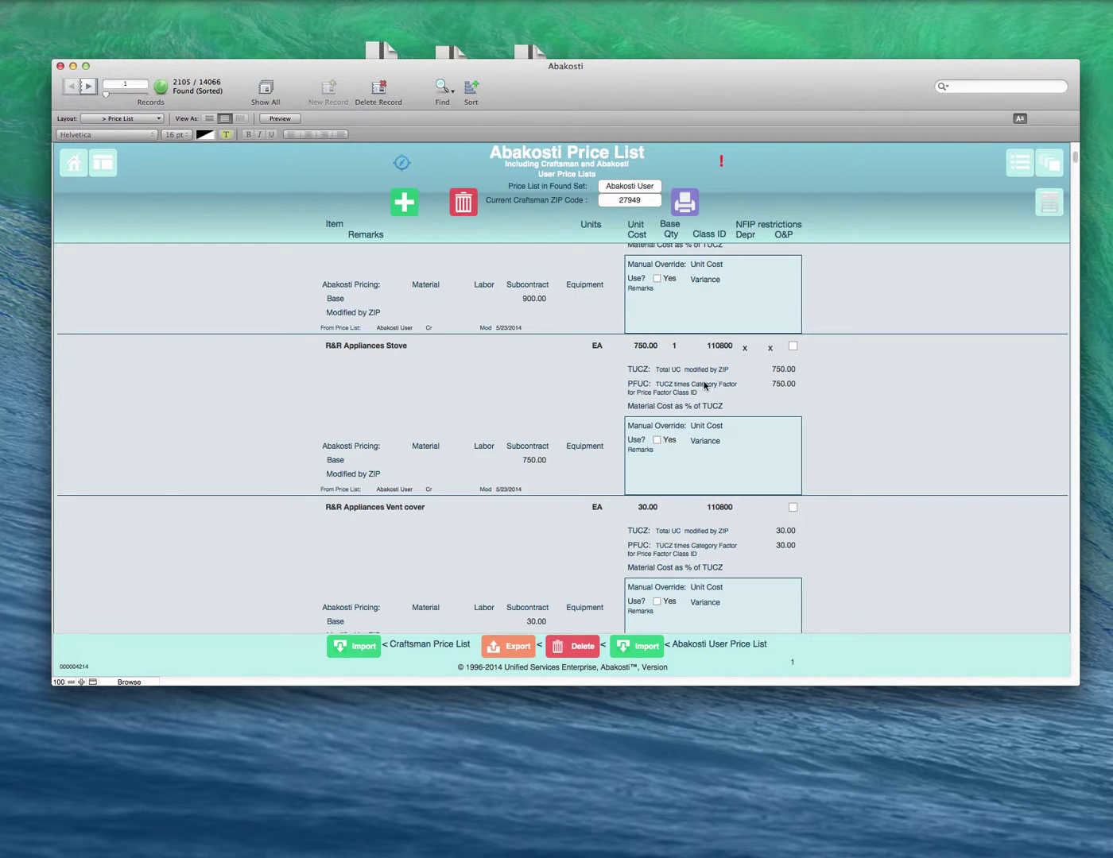
{"action": "scroll", "coordinate": [683, 398], "scroll_direction": "down", "scroll_amount": 2}
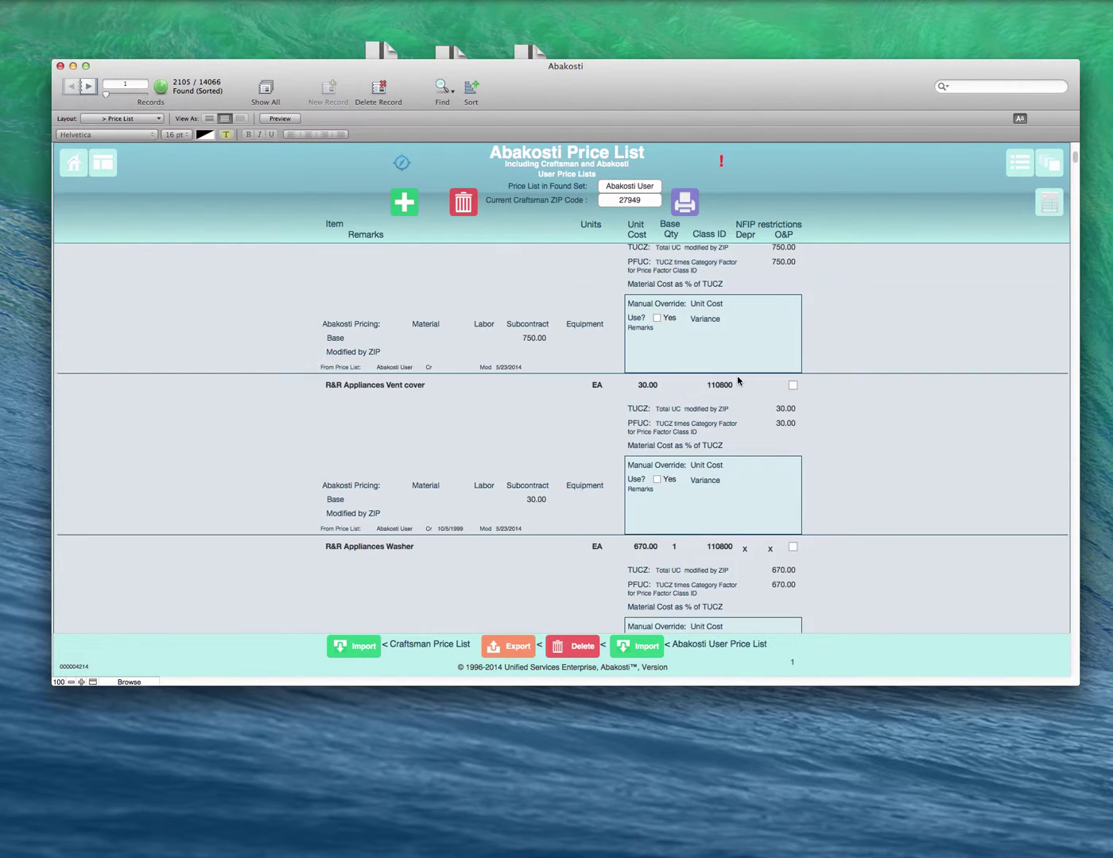
{"action": "scroll", "coordinate": [721, 401], "scroll_direction": "up", "scroll_amount": 3}
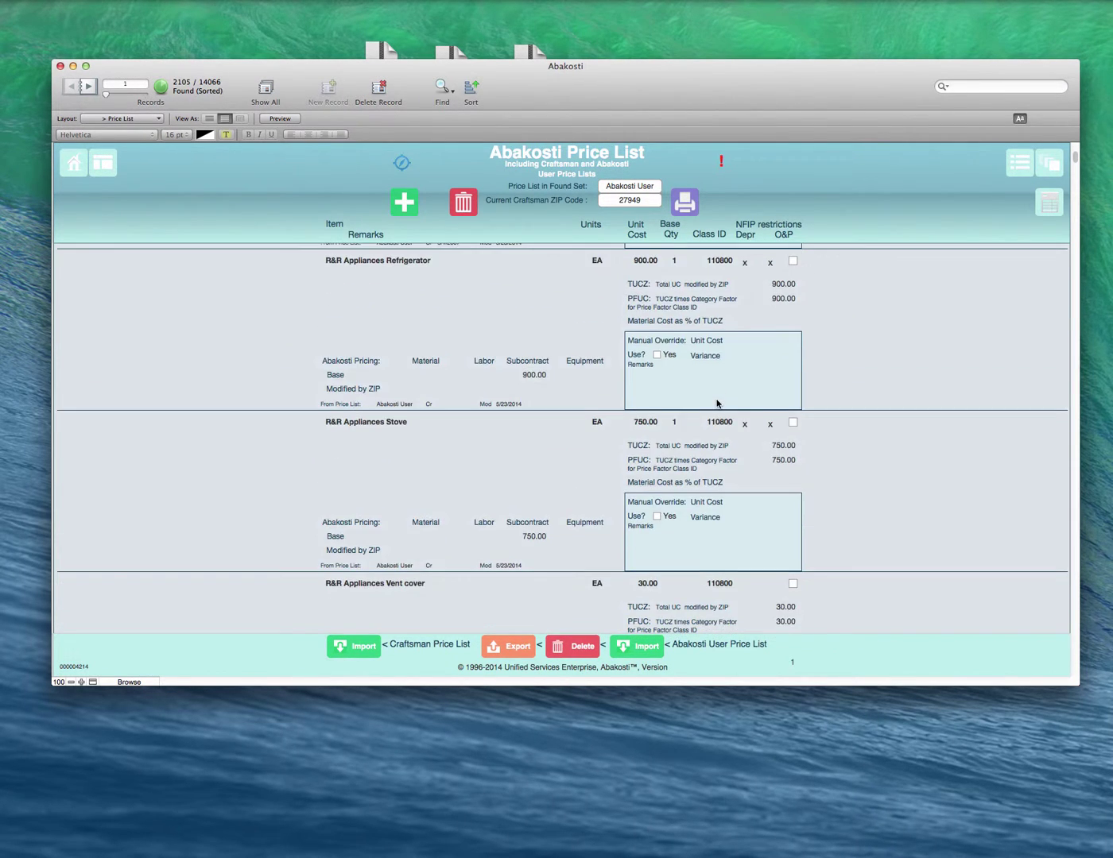
{"action": "left_click", "coordinate": [782, 458]}
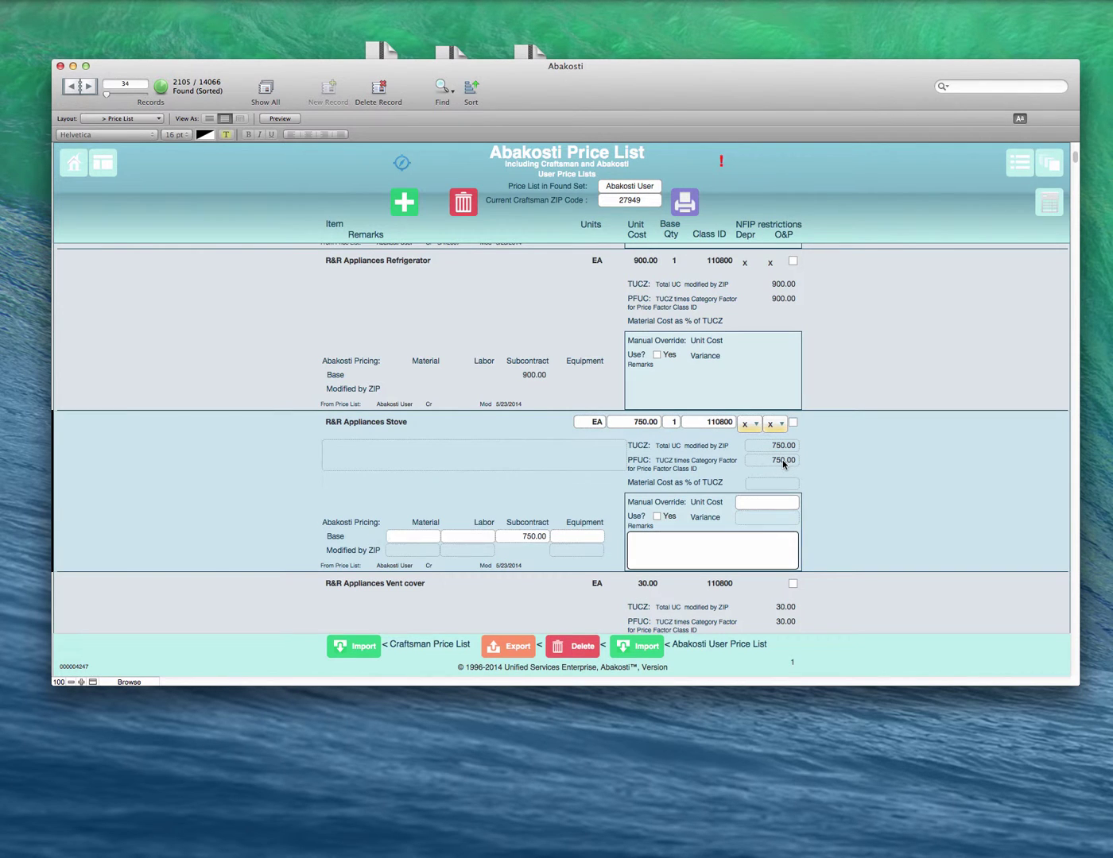
{"action": "left_click", "coordinate": [632, 424]}
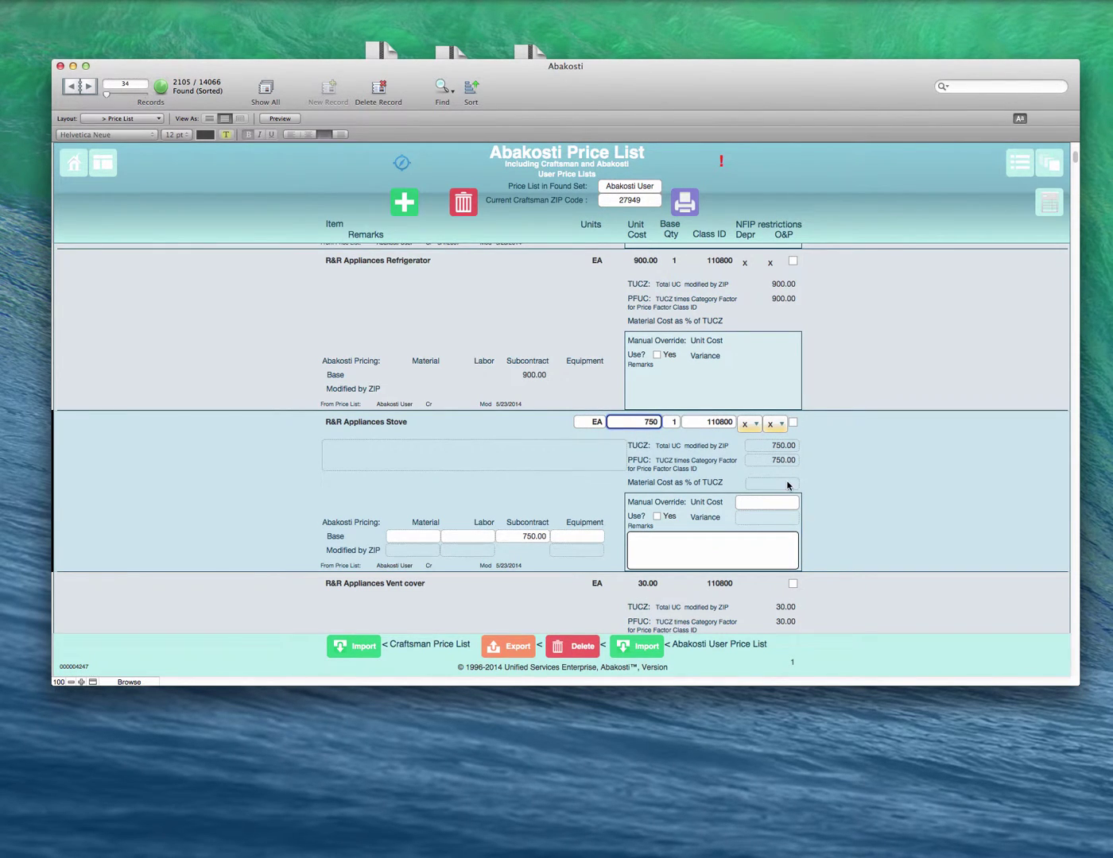
{"action": "left_click", "coordinate": [841, 467]}
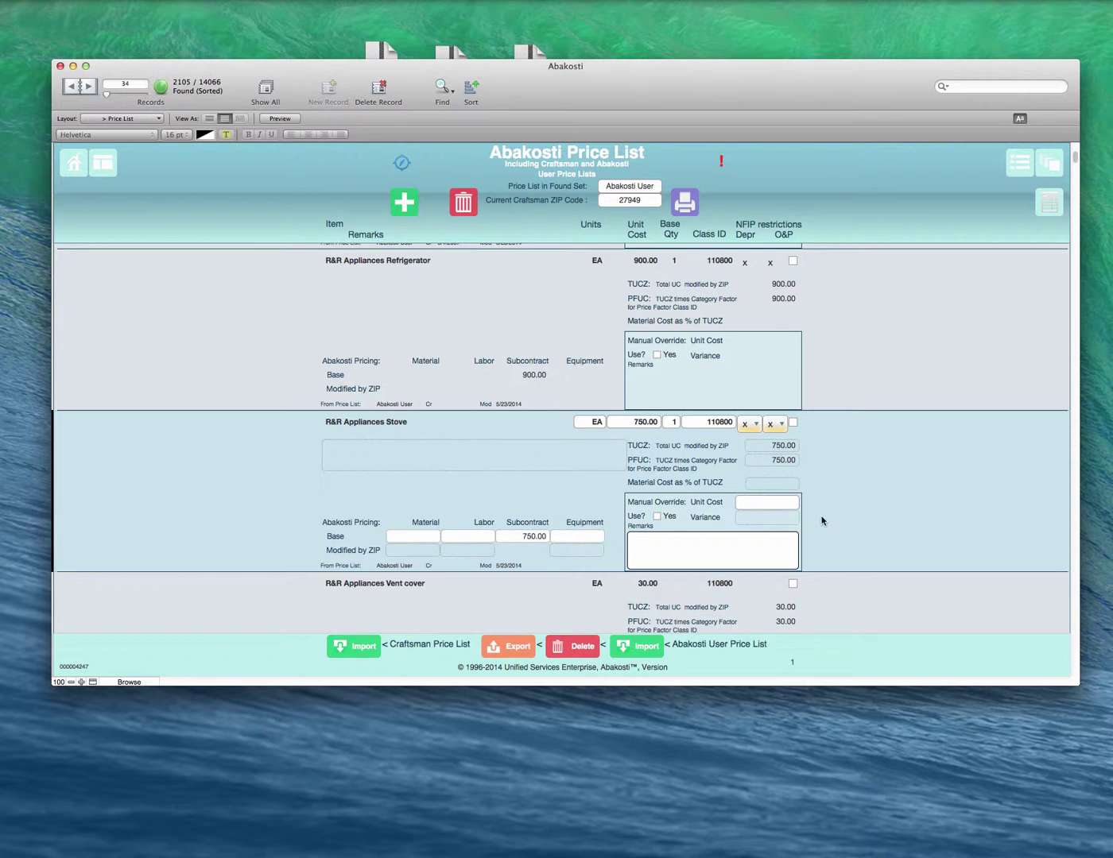
{"action": "left_click", "coordinate": [728, 552]}
Step: Set the base costs of the R&R Appliances Stove item to 40 for material and 35 for equipment
{"action": "left_click", "coordinate": [427, 535]}
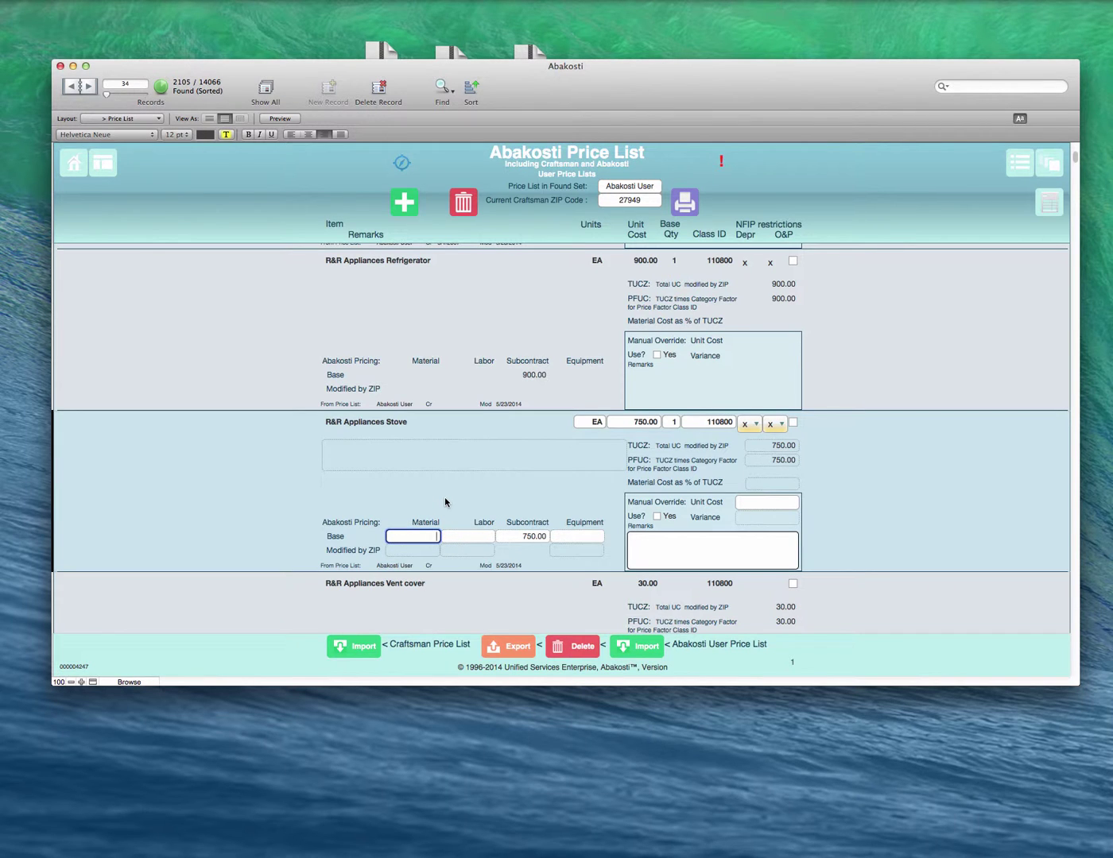
{"action": "type", "text": "40"}
{"action": "left_click", "coordinate": [445, 499]}
{"action": "left_click", "coordinate": [555, 533]}
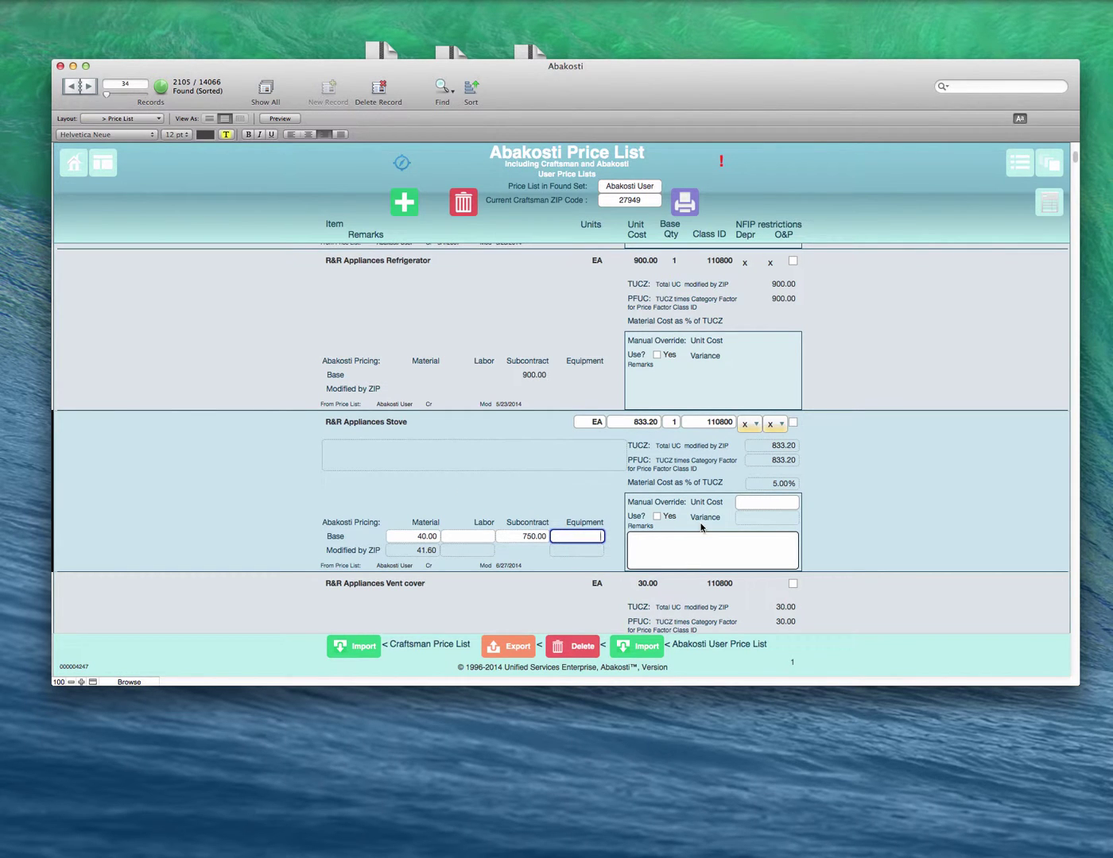
{"action": "type", "text": "35"}
{"action": "left_click", "coordinate": [589, 505]}
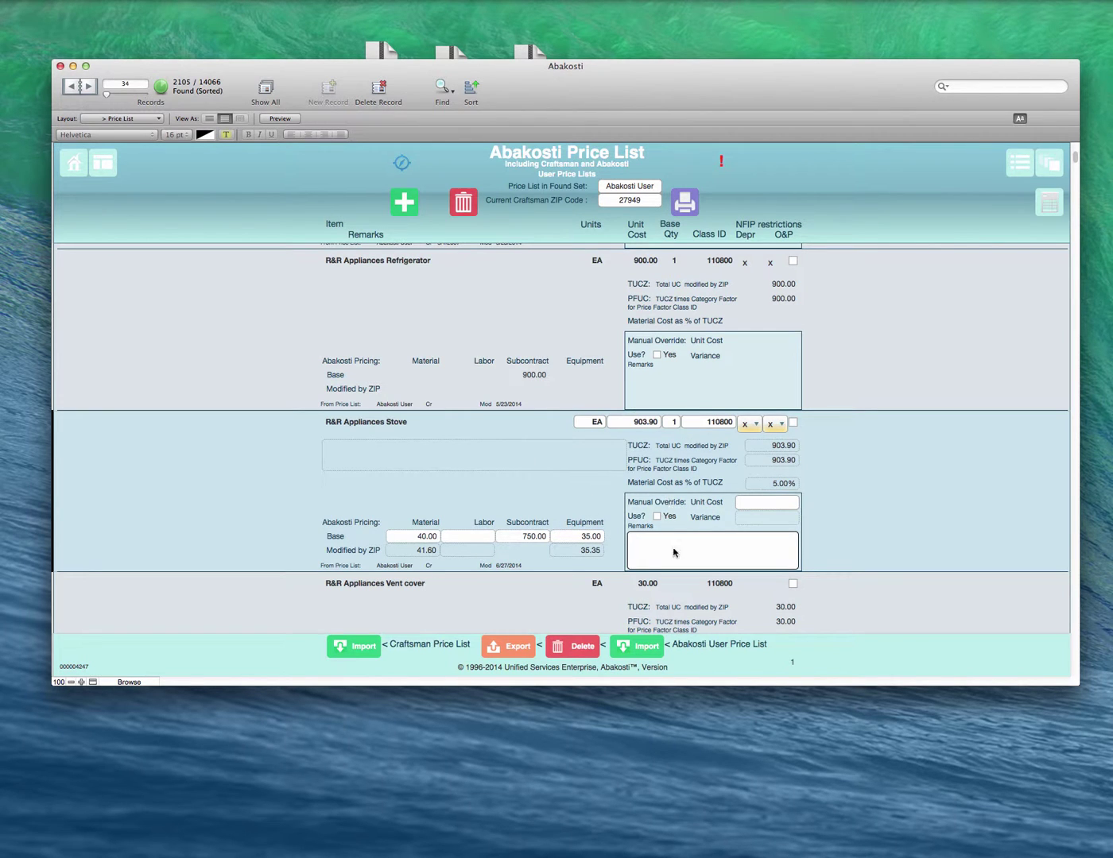
Step: Clear the base material and equipment costs of the R&R Appliances Stove item
{"action": "left_click", "coordinate": [437, 537]}
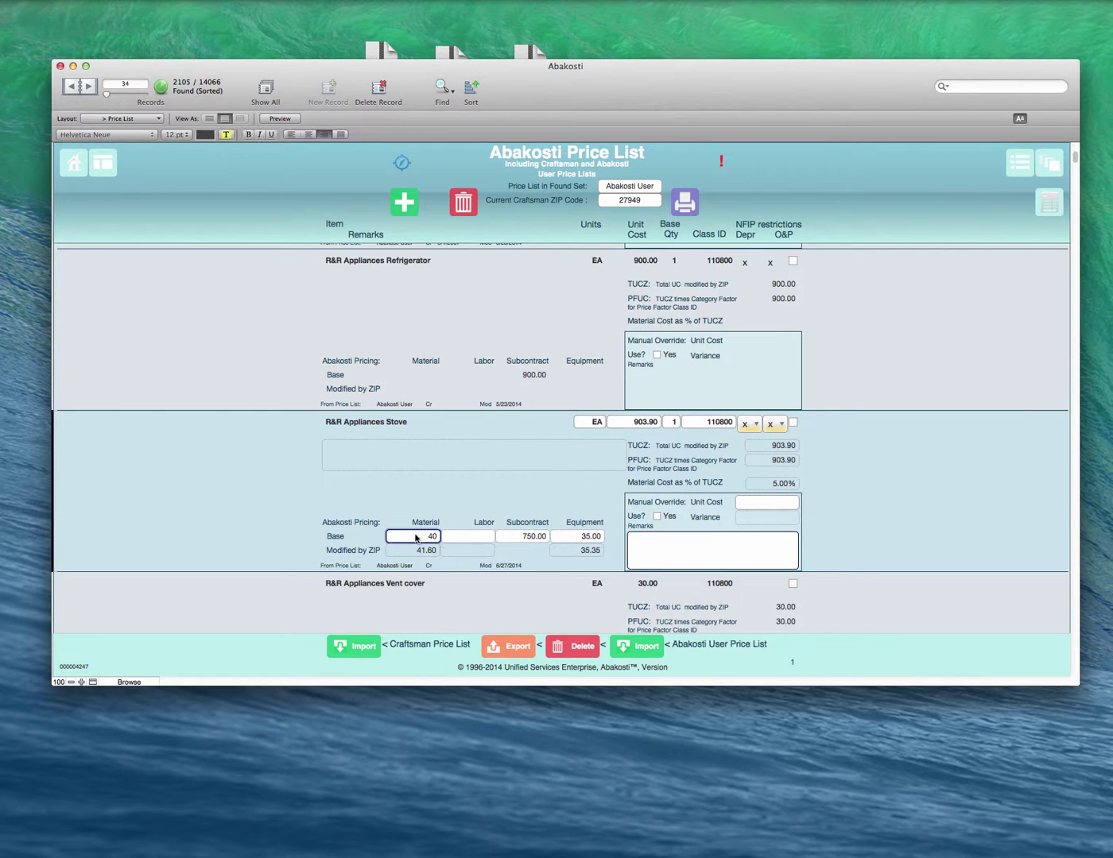
{"action": "key", "text": "BackSpace"}
{"action": "left_click", "coordinate": [582, 535]}
{"action": "key", "text": "BackSpace"}
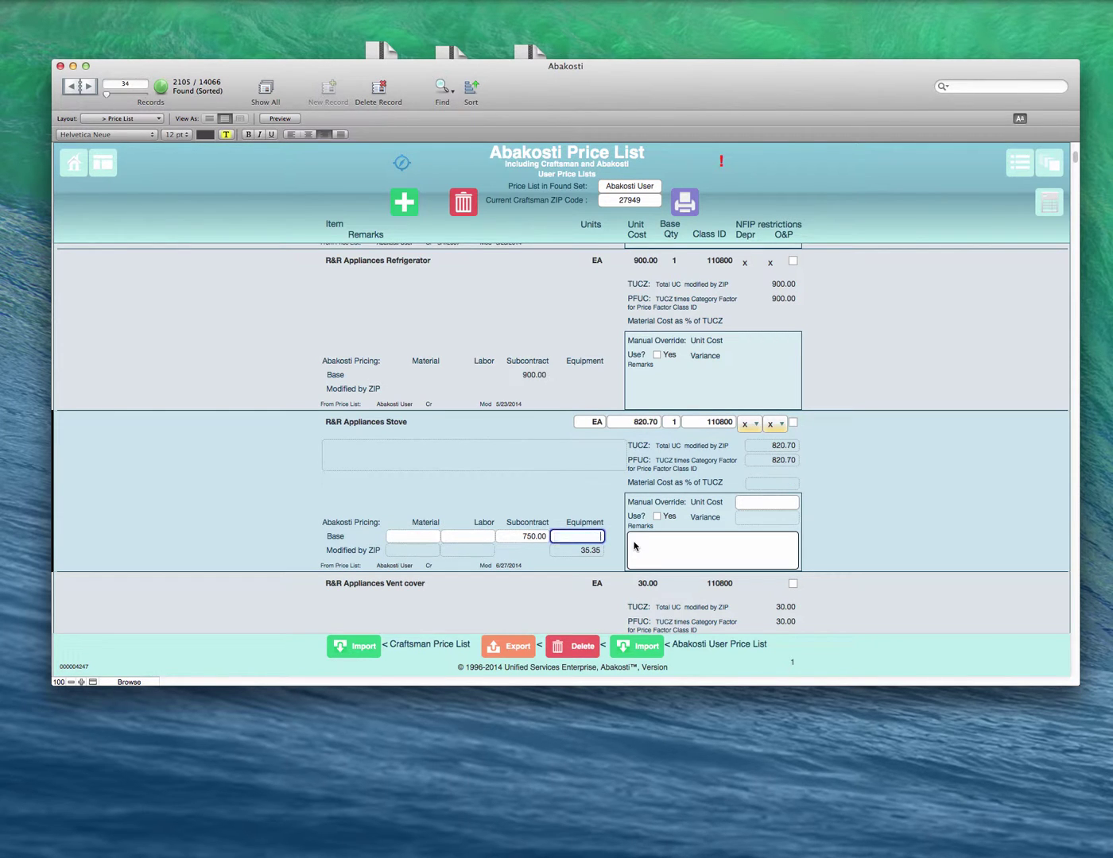
{"action": "left_click", "coordinate": [589, 487]}
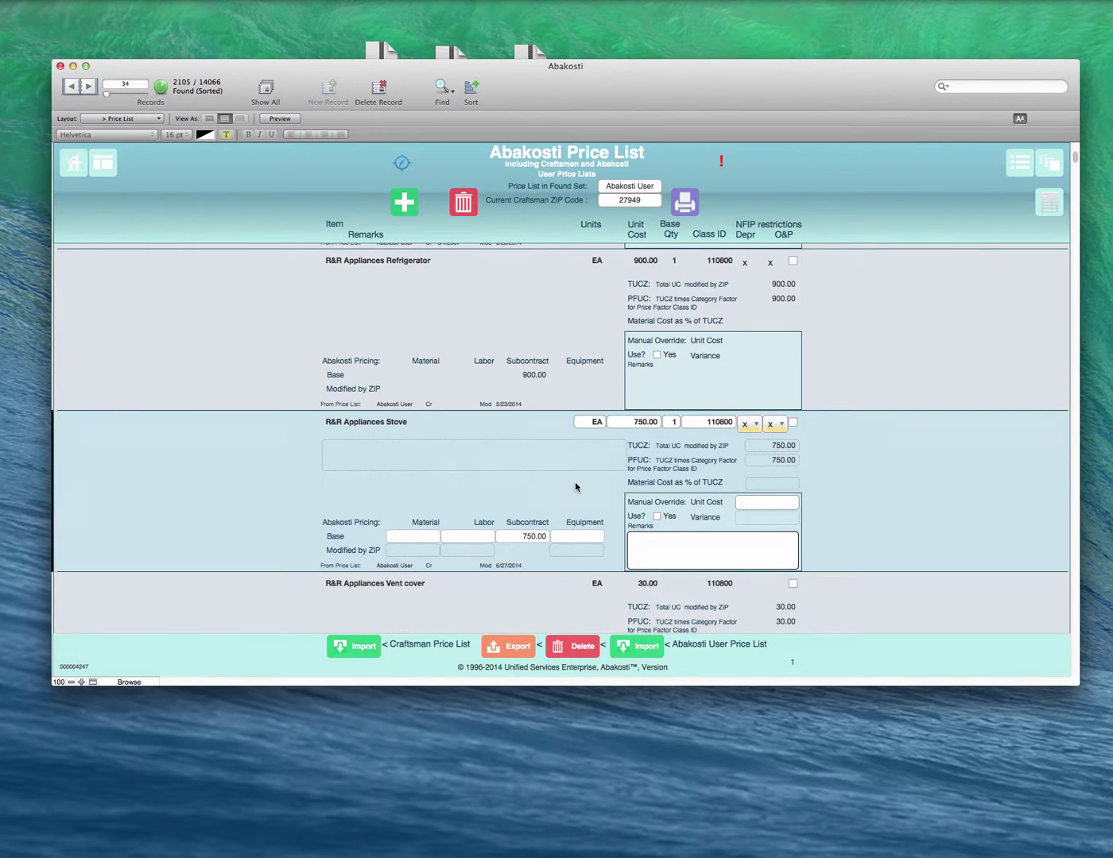
Step: Return to the estimate section's price list and review the Price List Info for Abakosti User
{"action": "scroll", "coordinate": [906, 502], "scroll_direction": "up", "scroll_amount": 3}
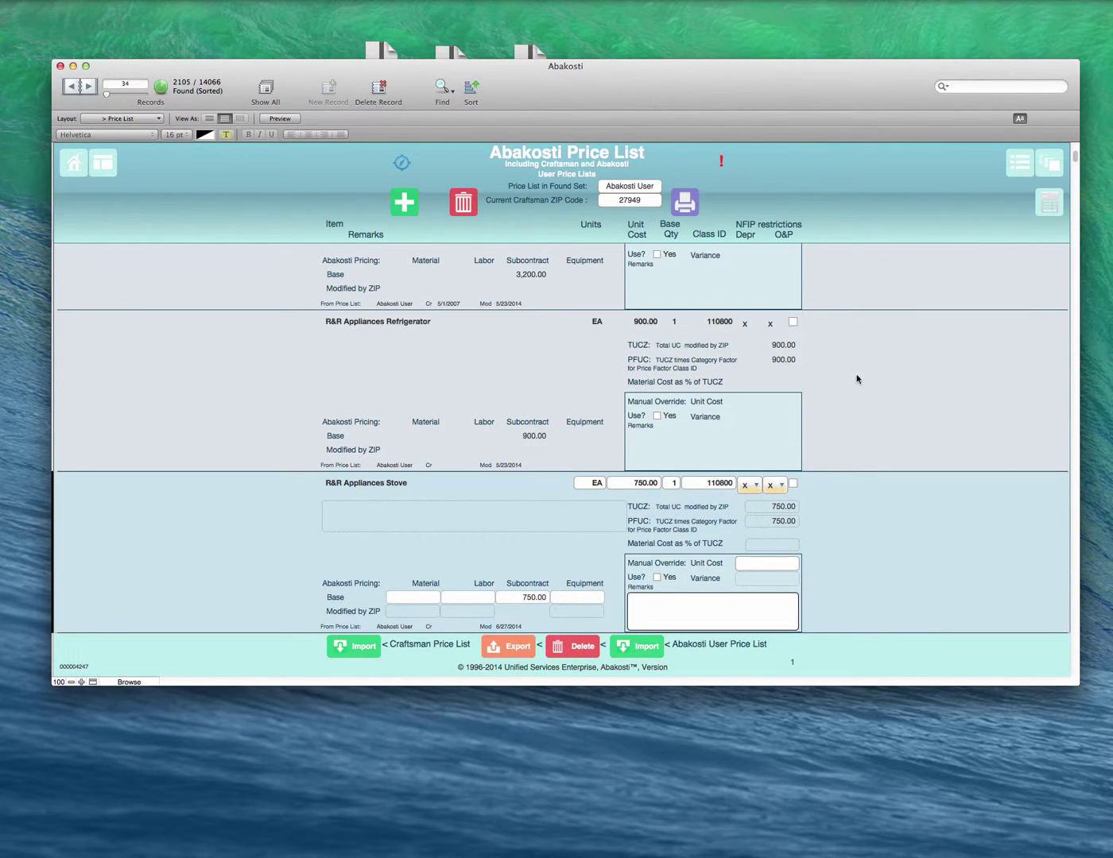
{"action": "scroll", "coordinate": [637, 430], "scroll_direction": "up", "scroll_amount": 5}
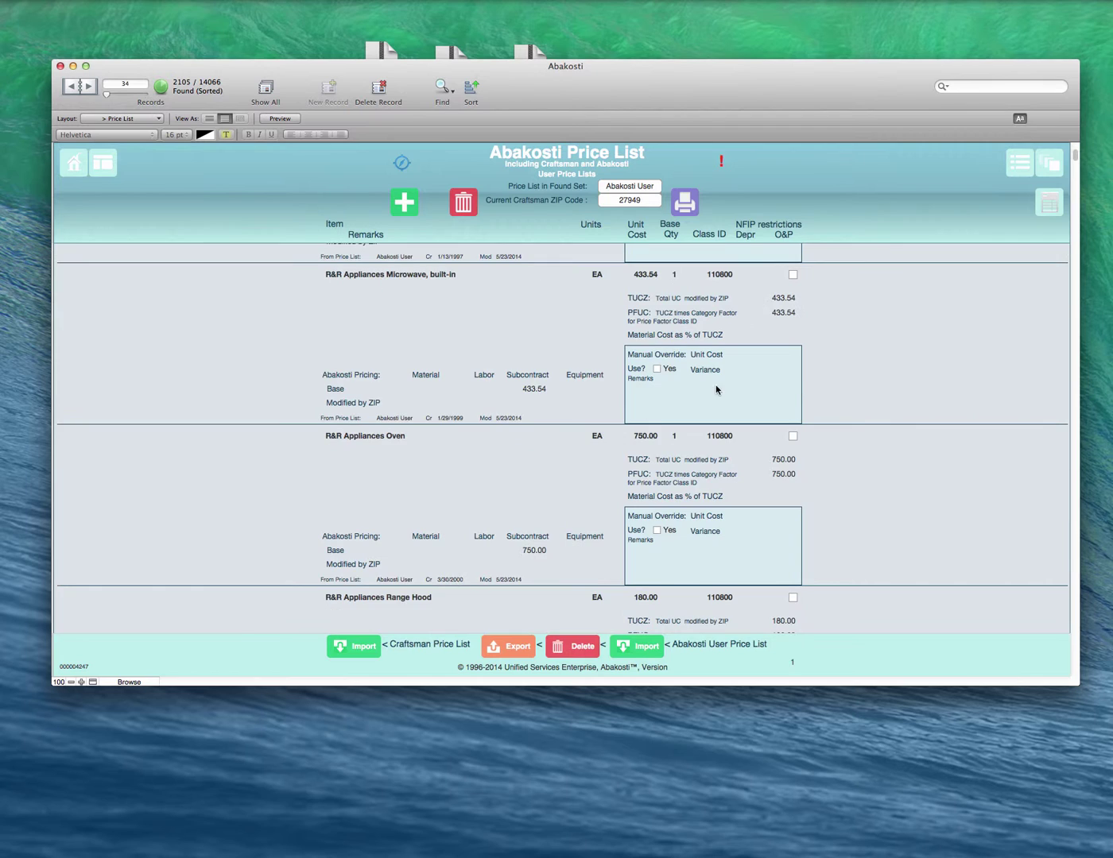
{"action": "left_click", "coordinate": [1050, 205]}
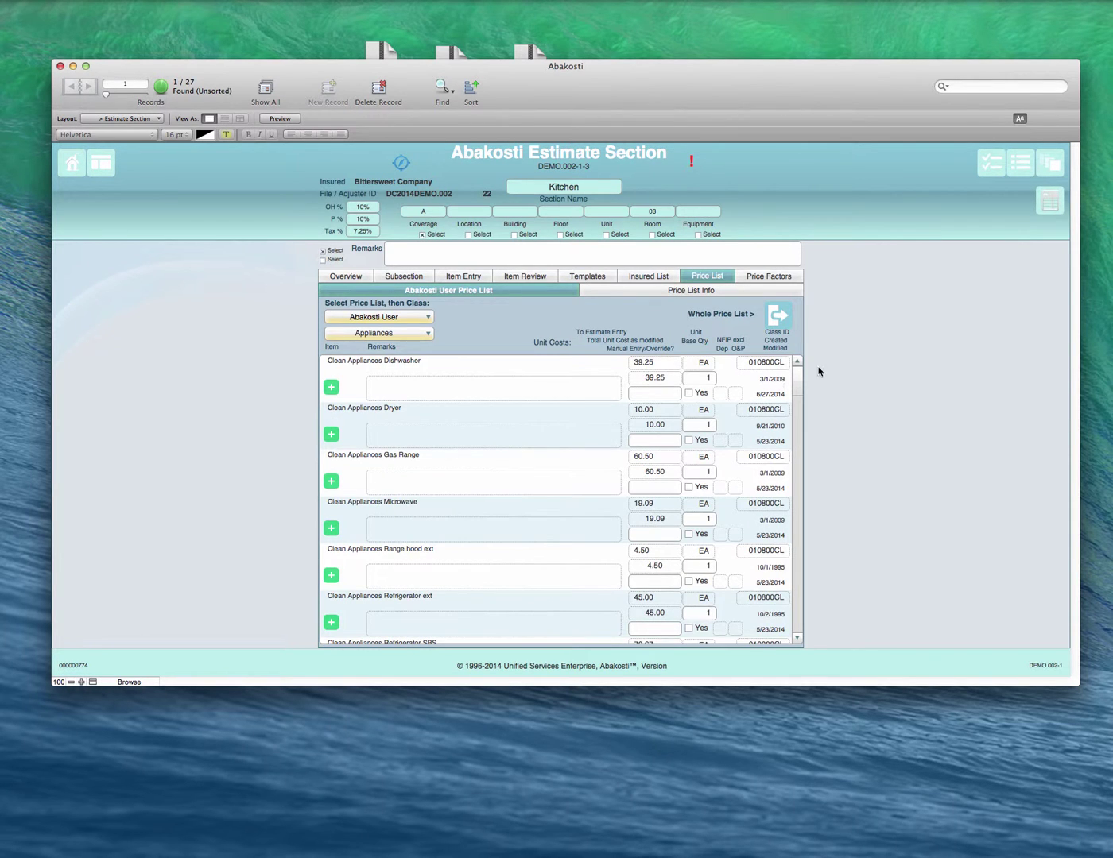
{"action": "scroll", "coordinate": [732, 459], "scroll_direction": "down", "scroll_amount": 4}
{"action": "scroll", "coordinate": [698, 417], "scroll_direction": "up", "scroll_amount": 4}
{"action": "left_click", "coordinate": [662, 293]}
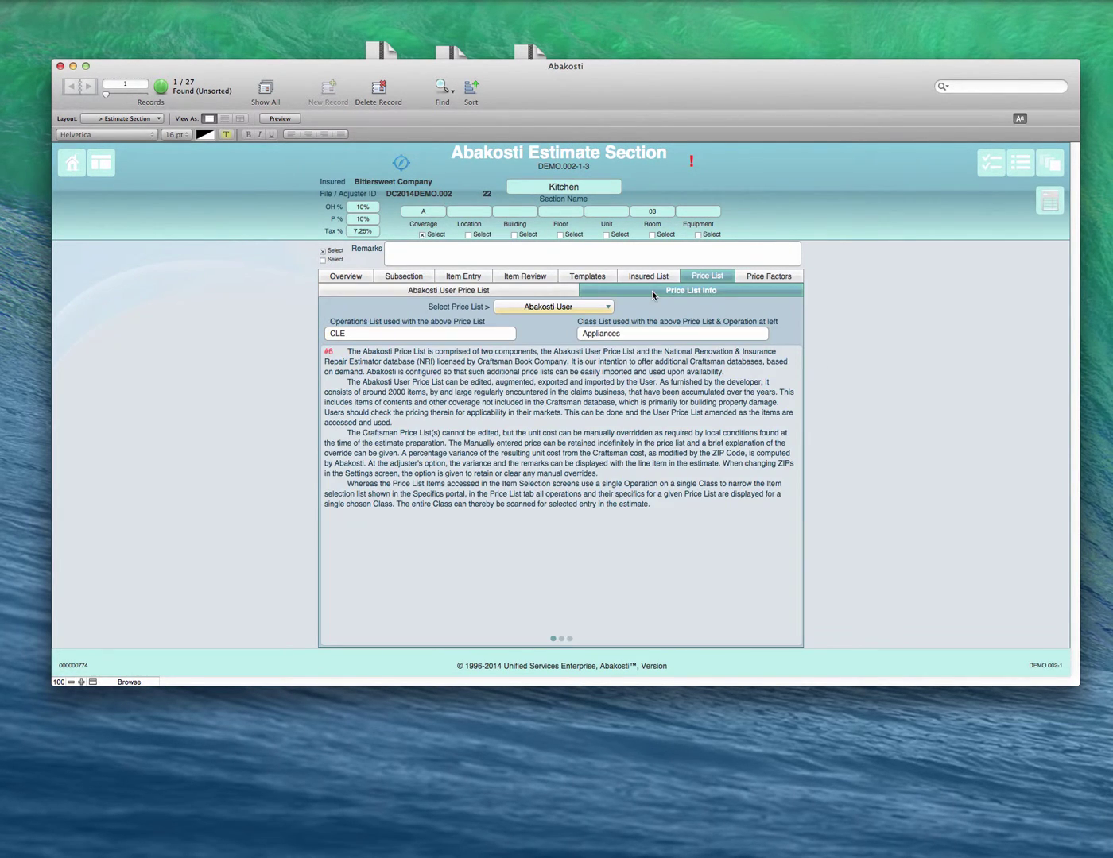
{"action": "left_click", "coordinate": [751, 278]}
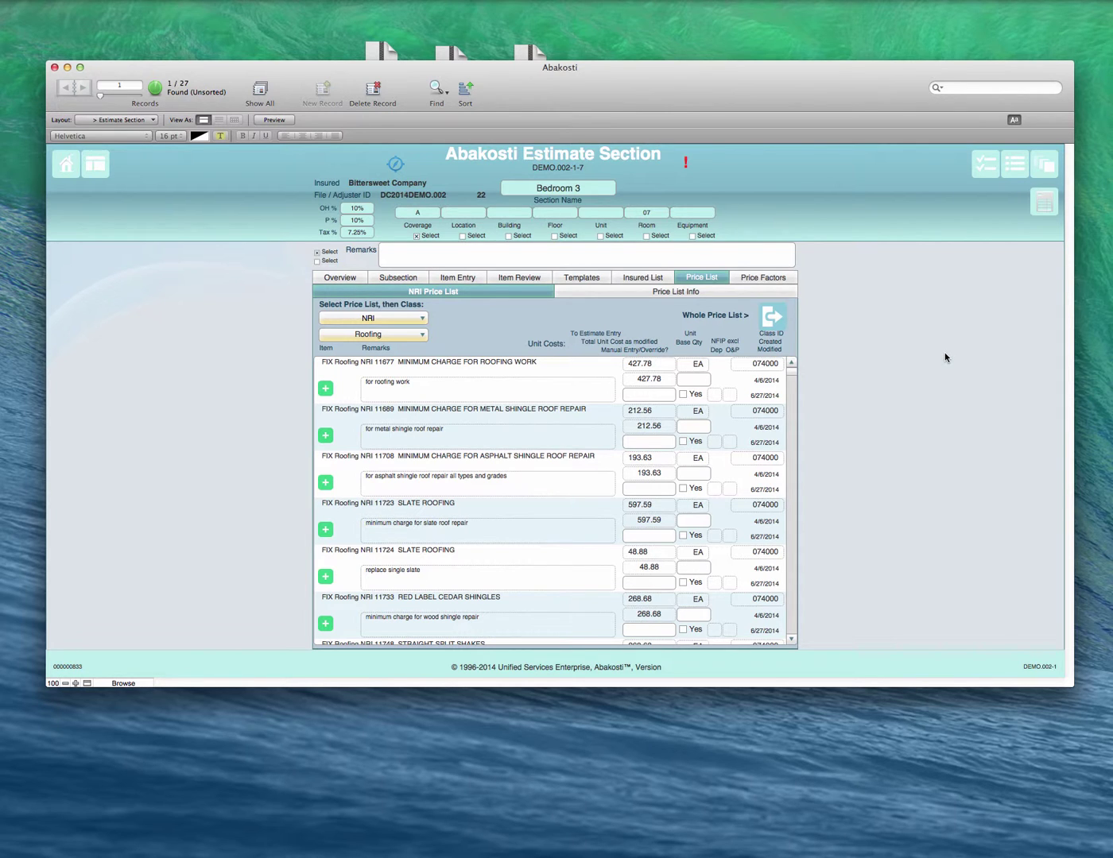
Step: Open the whole NRI price list, find items containing "vanity" and look through the matching records
{"action": "left_click", "coordinate": [769, 318]}
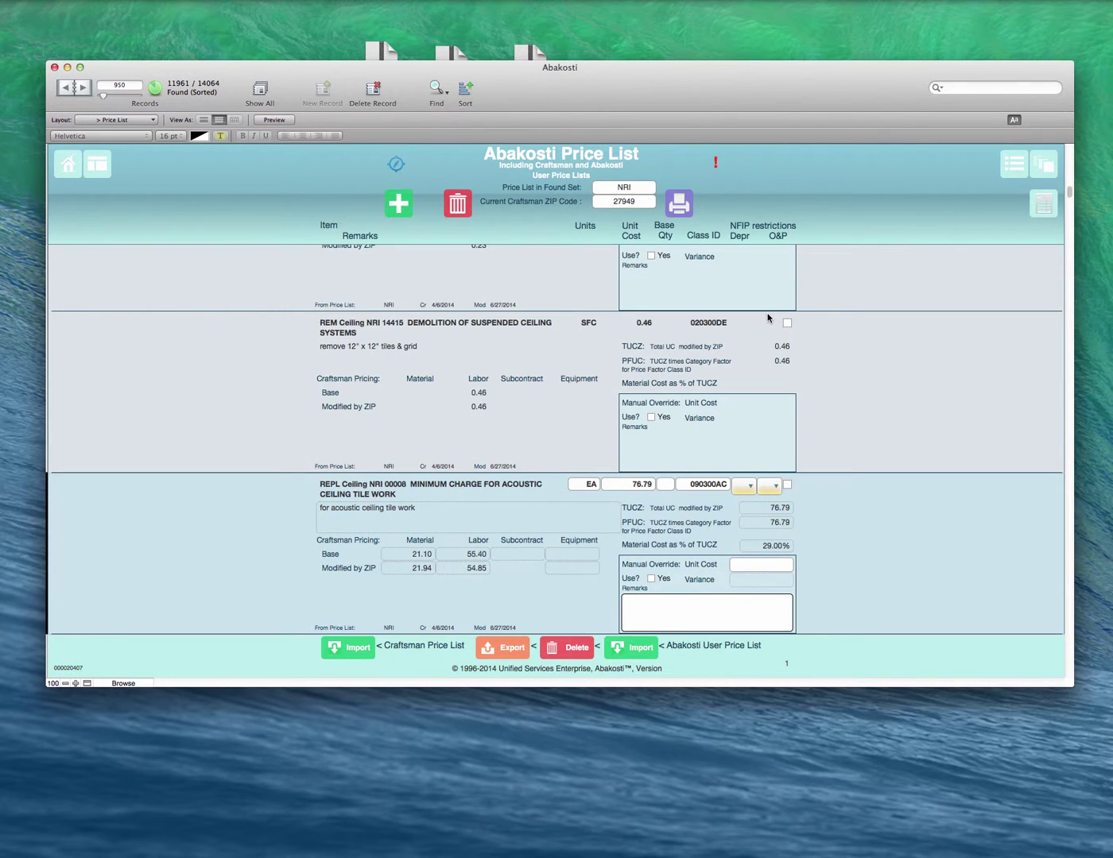
{"action": "left_click", "coordinate": [437, 88]}
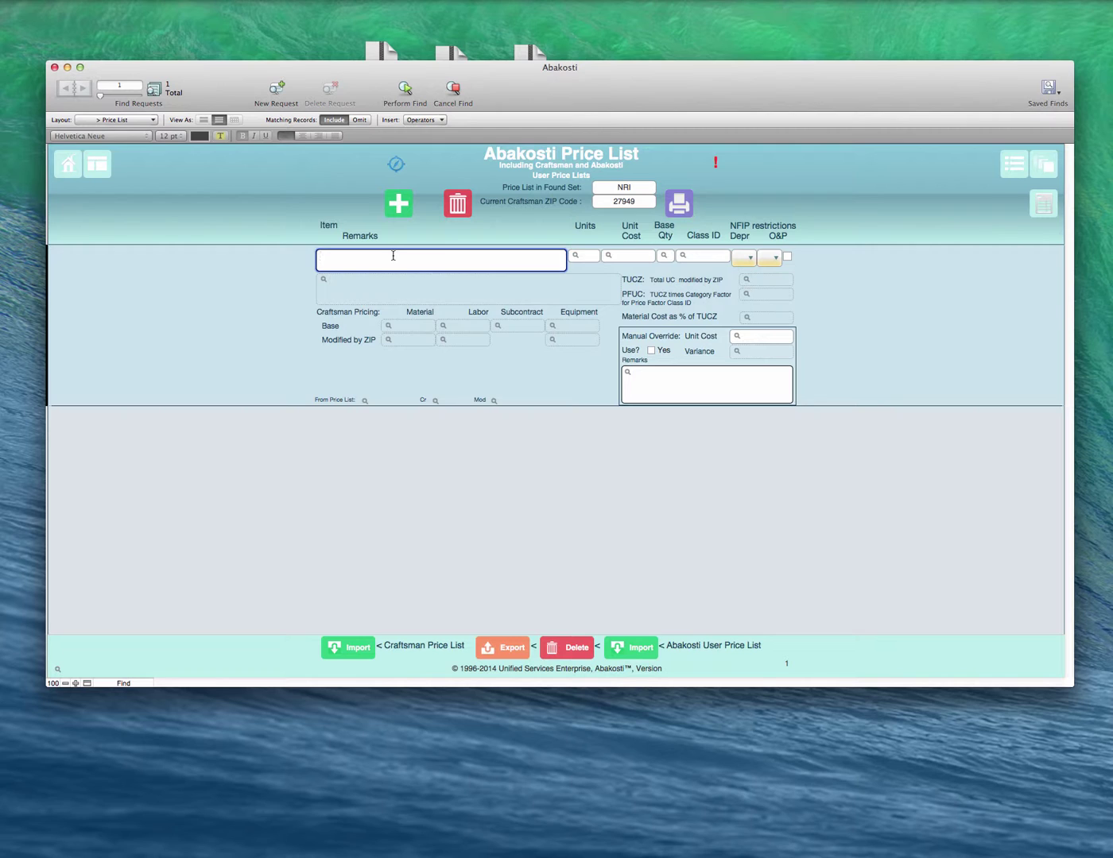
{"action": "type", "text": "vanity"}
{"action": "left_click", "coordinate": [404, 90]}
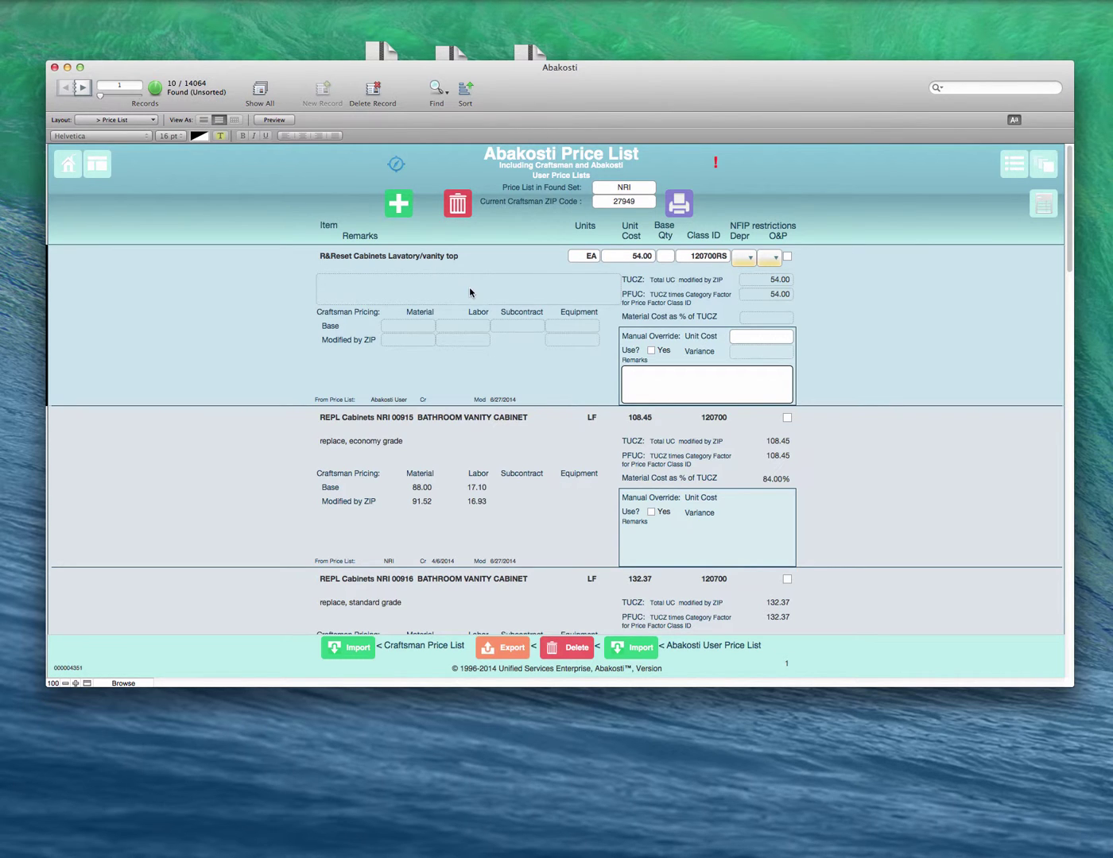
{"action": "scroll", "coordinate": [474, 294], "scroll_direction": "down", "scroll_amount": 10}
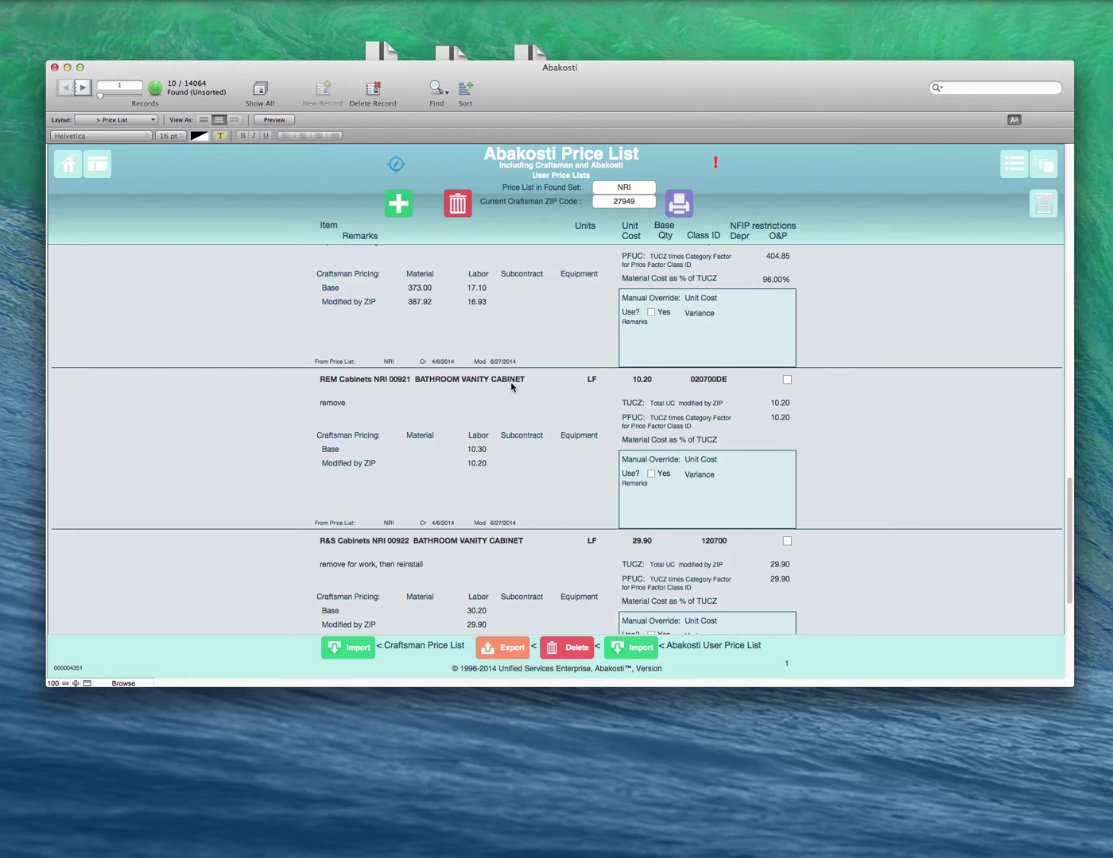
{"action": "scroll", "coordinate": [507, 403], "scroll_direction": "down", "scroll_amount": 5}
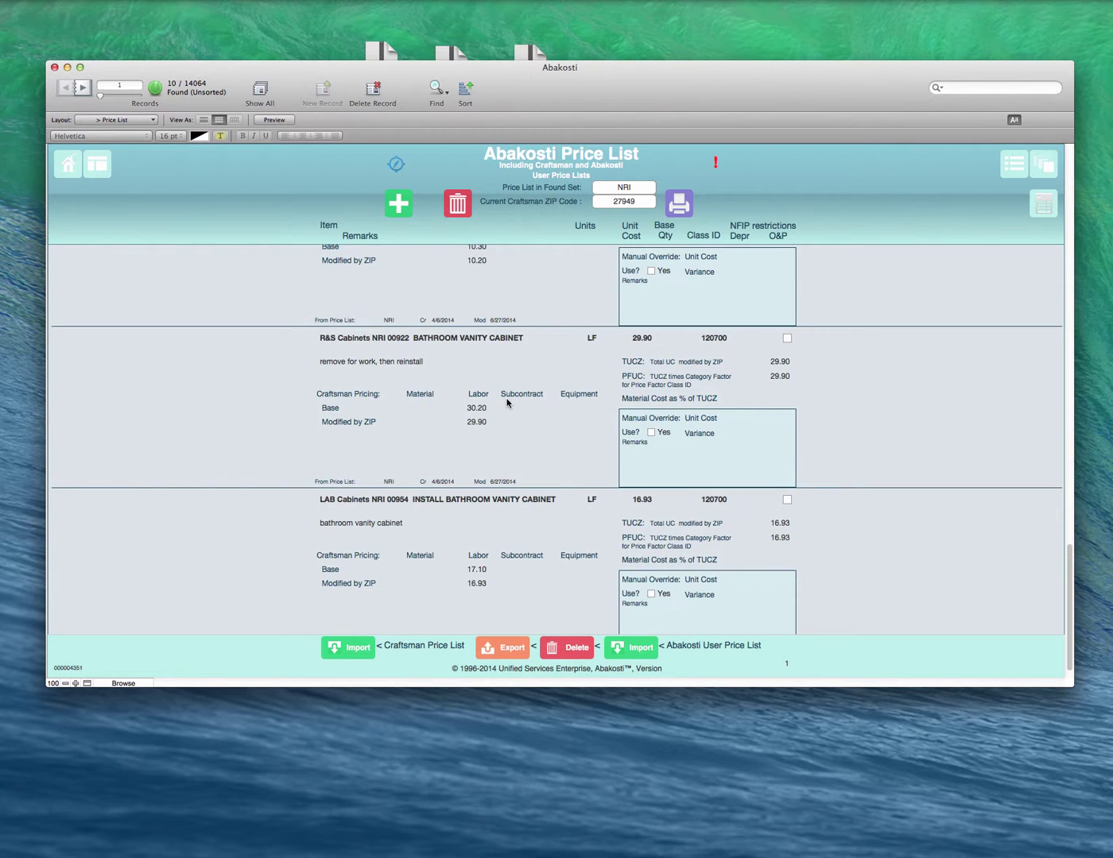
{"action": "scroll", "coordinate": [507, 404], "scroll_direction": "up", "scroll_amount": 6}
{"action": "scroll", "coordinate": [507, 403], "scroll_direction": "up", "scroll_amount": 3}
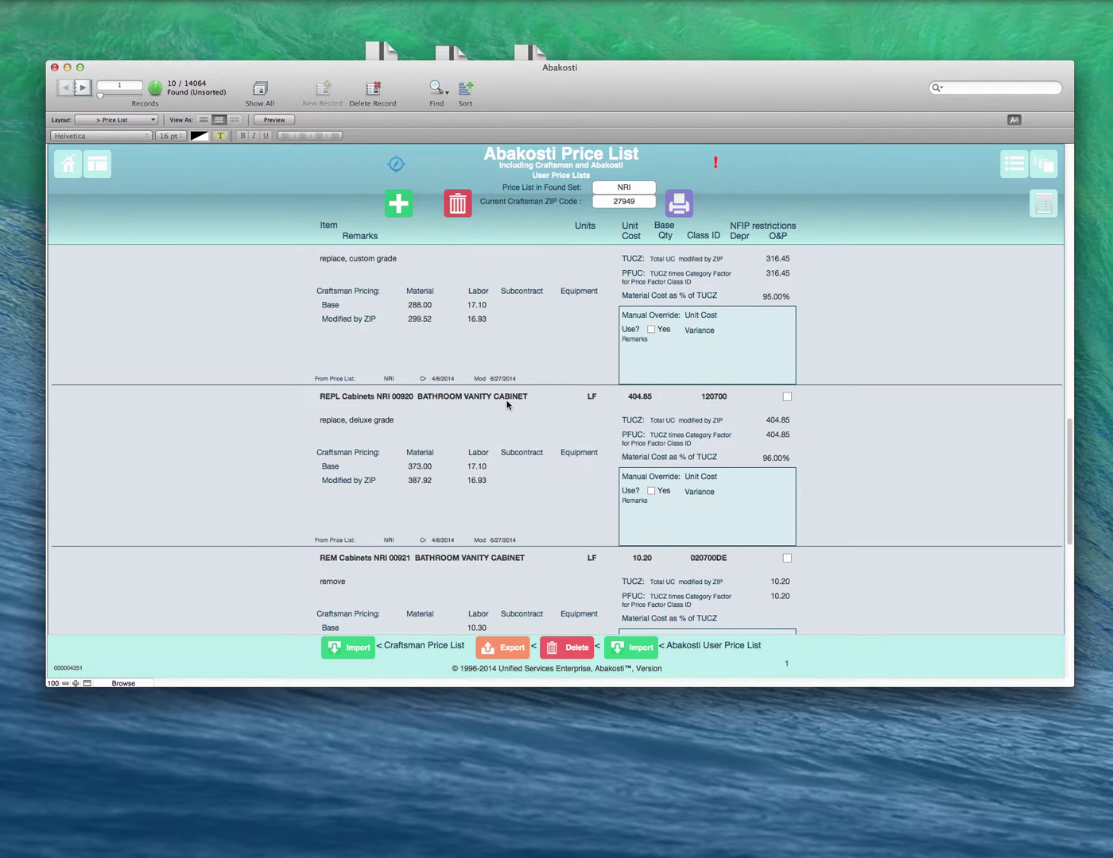
{"action": "scroll", "coordinate": [507, 403], "scroll_direction": "up", "scroll_amount": 5}
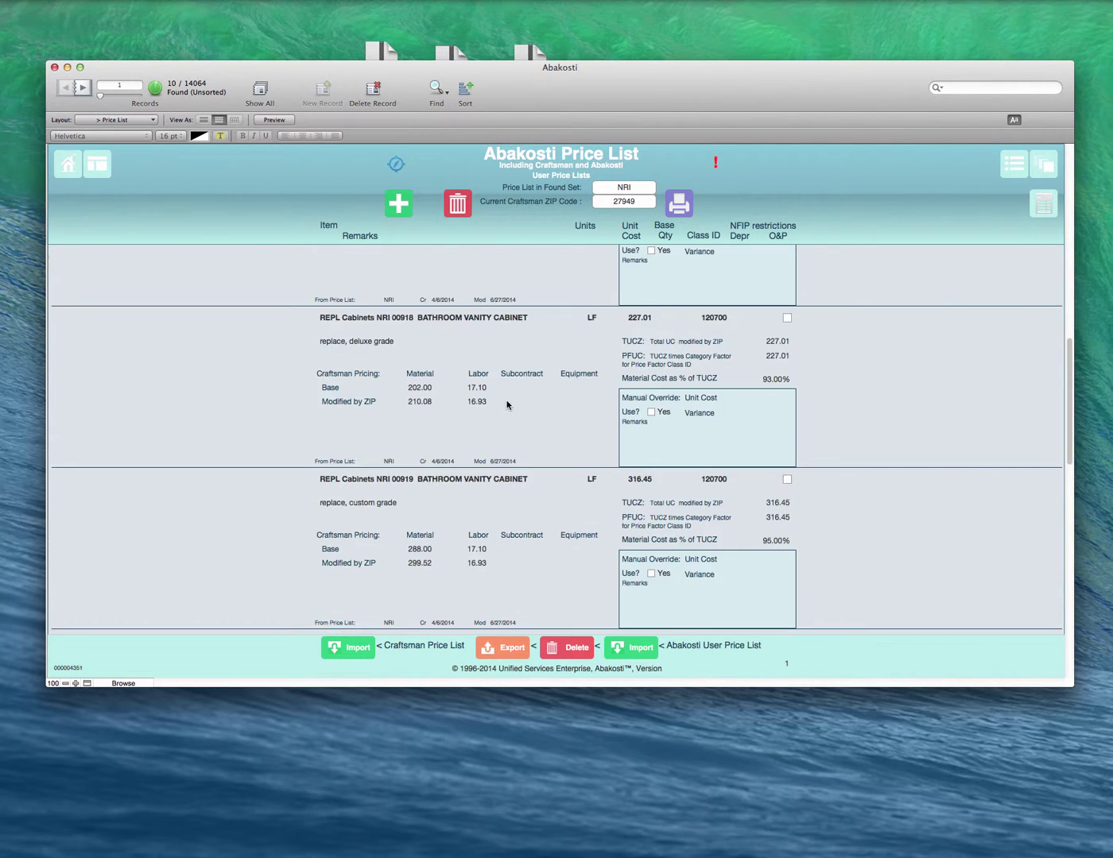
Step: Compare the pricing fields and source price list of the R&Reset Cabinets Lavatory/vanity top record with the NRI 00915 BATHROOM VANITY CABINET record
{"action": "scroll", "coordinate": [507, 404], "scroll_direction": "up", "scroll_amount": 10}
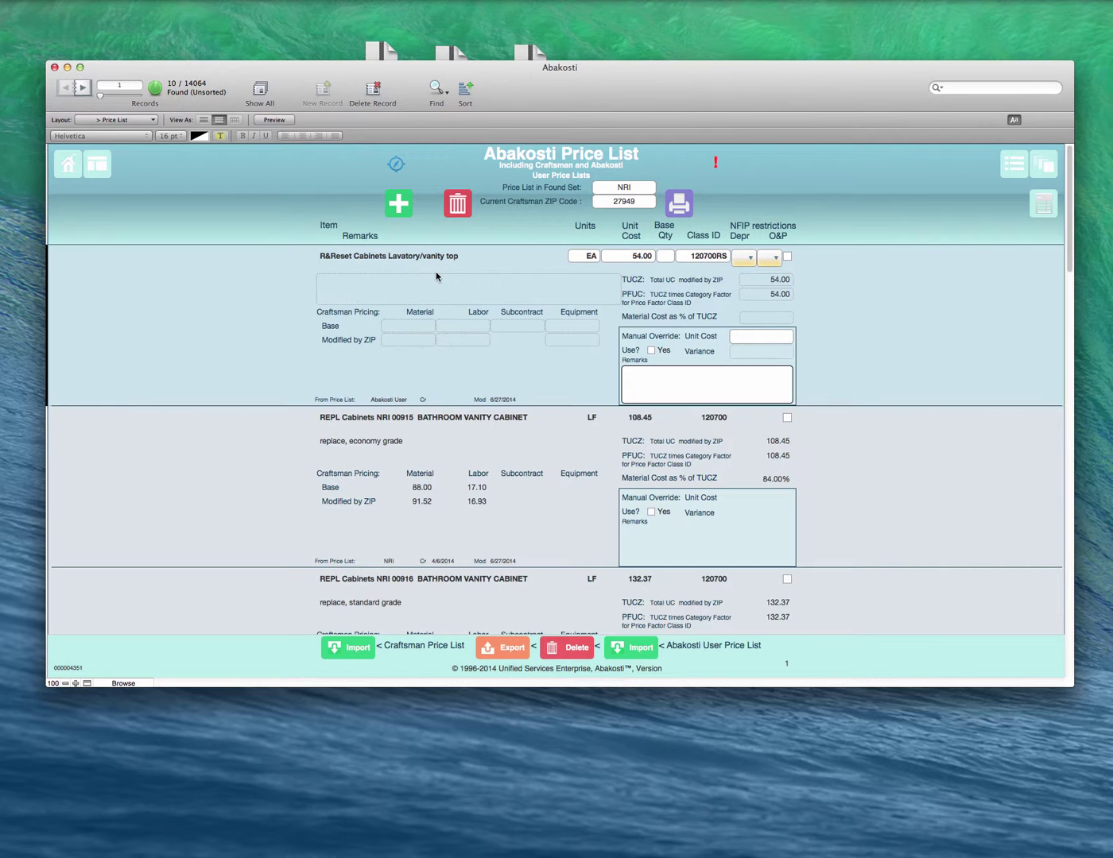
{"action": "left_click", "coordinate": [441, 473]}
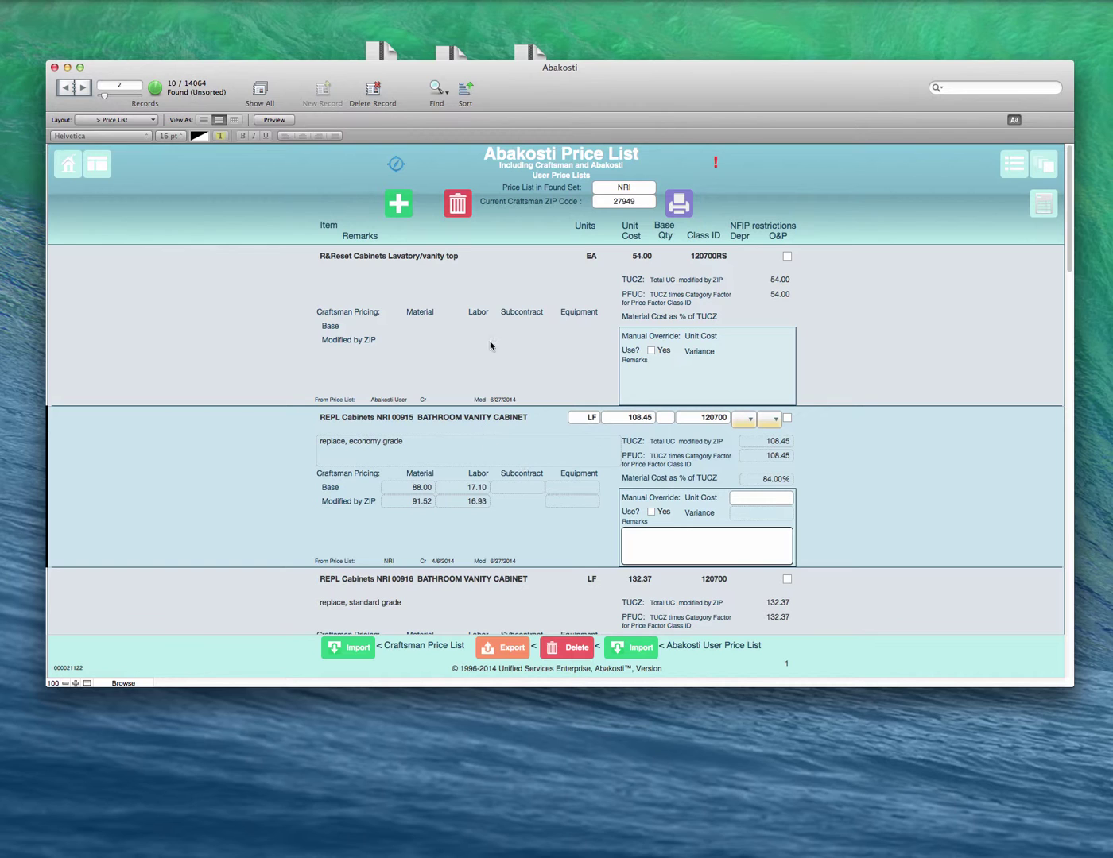
{"action": "left_click", "coordinate": [367, 266]}
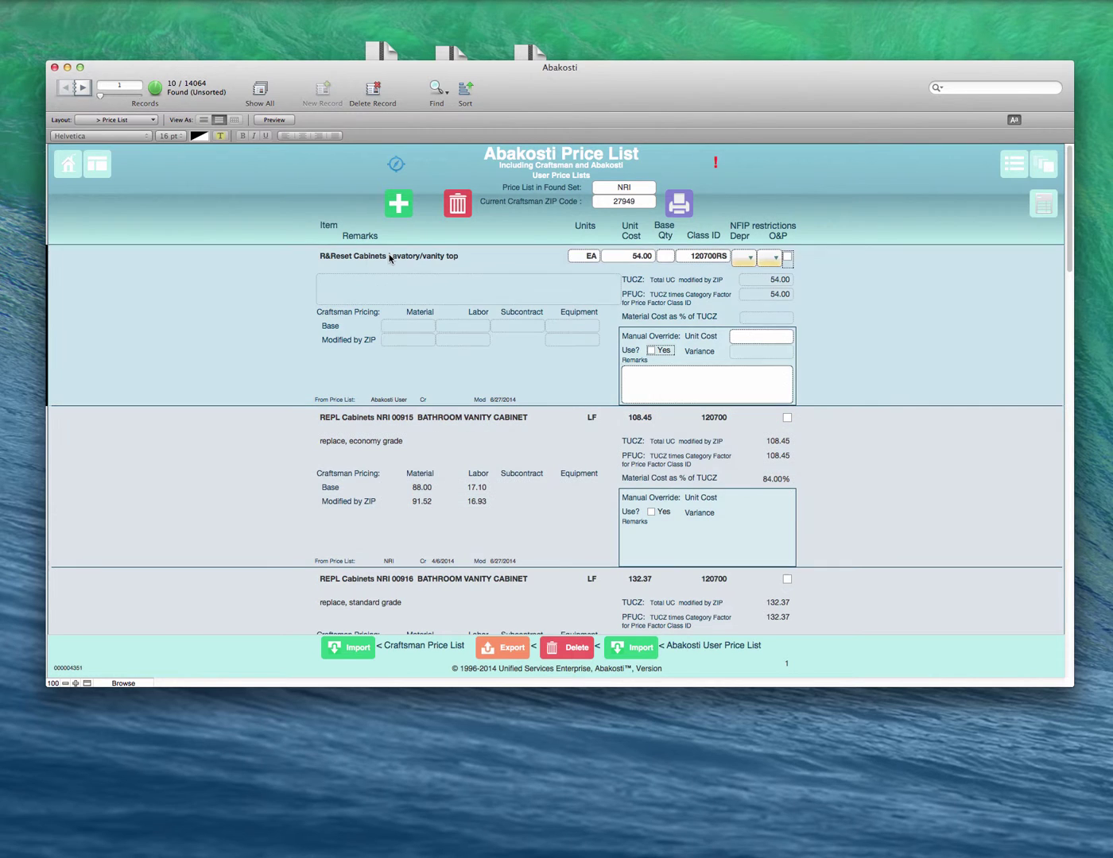
{"action": "left_click", "coordinate": [411, 332]}
{"action": "left_click", "coordinate": [411, 330]}
{"action": "left_click", "coordinate": [506, 330]}
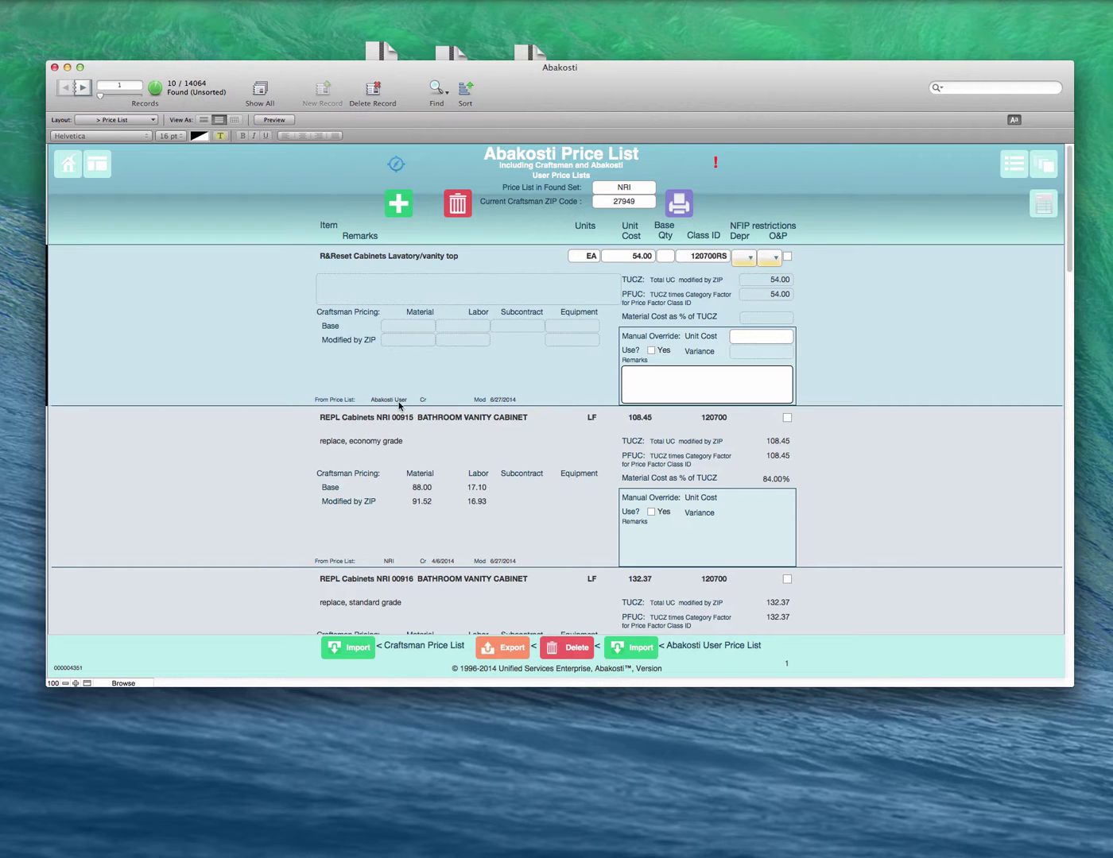
{"action": "left_click", "coordinate": [389, 564]}
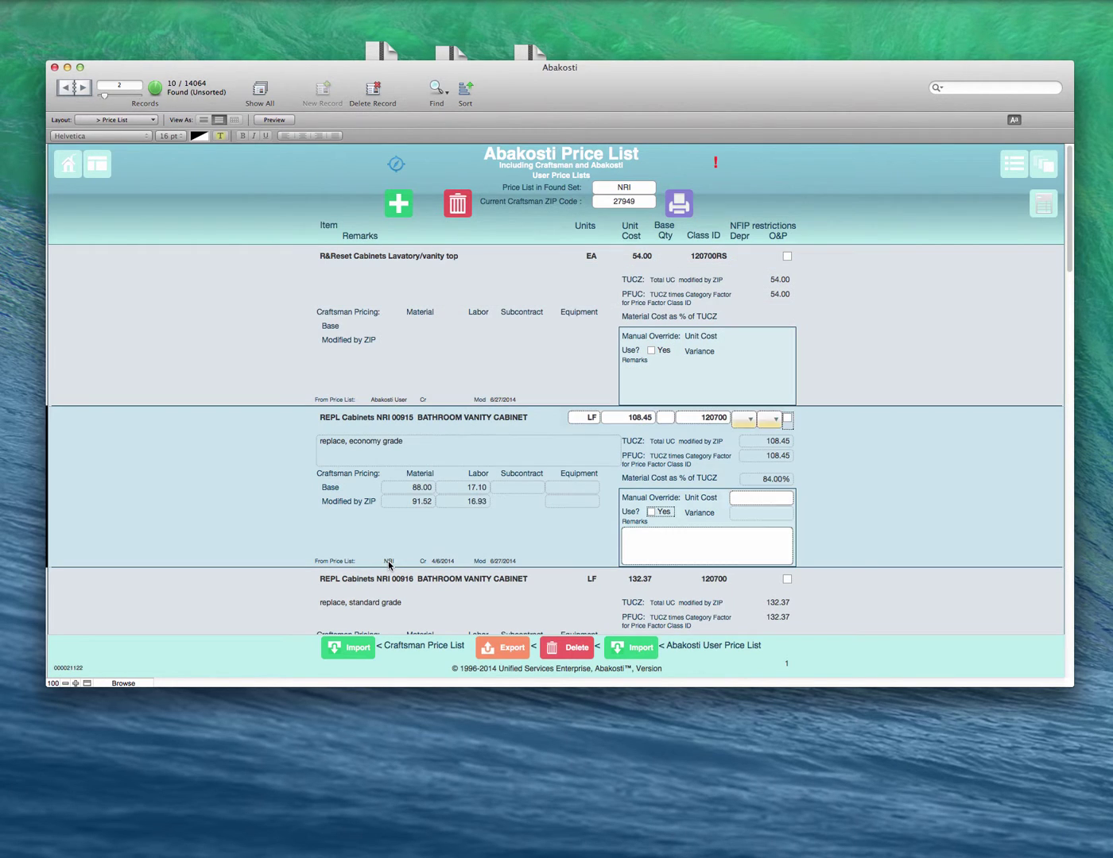
{"action": "left_click", "coordinate": [389, 402]}
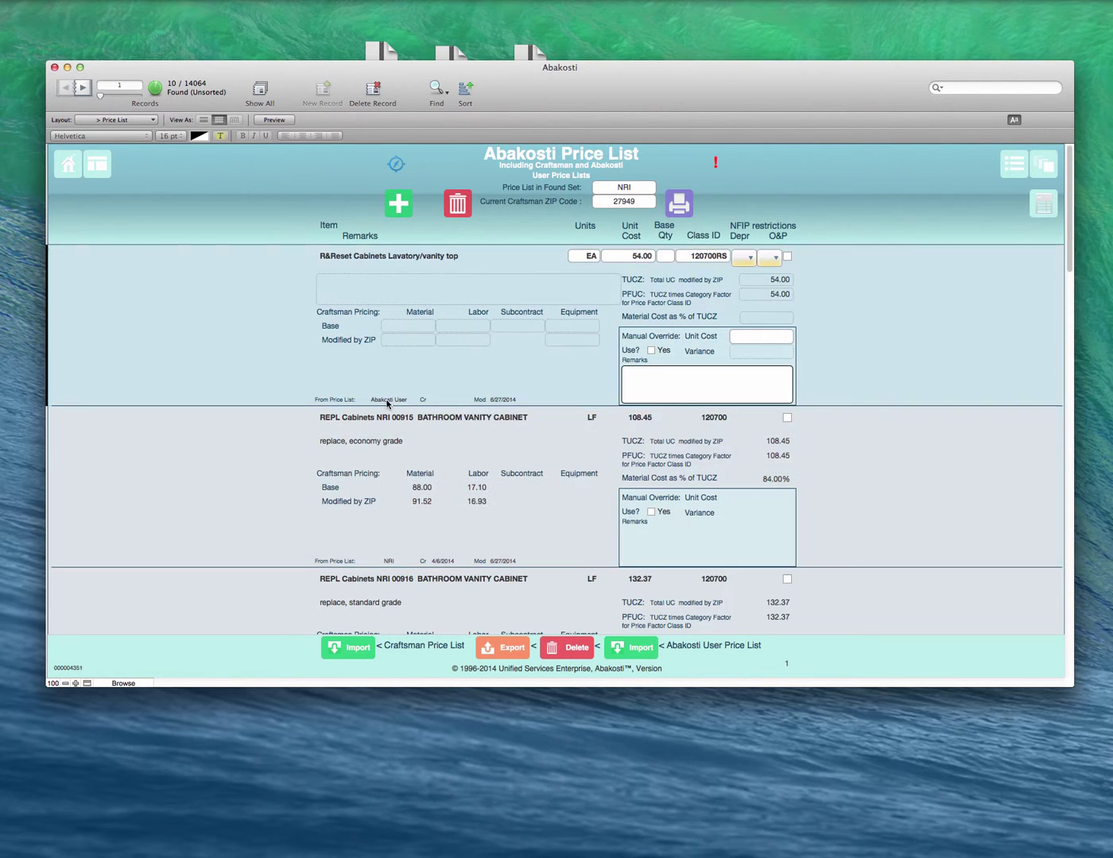
{"action": "left_click", "coordinate": [389, 563]}
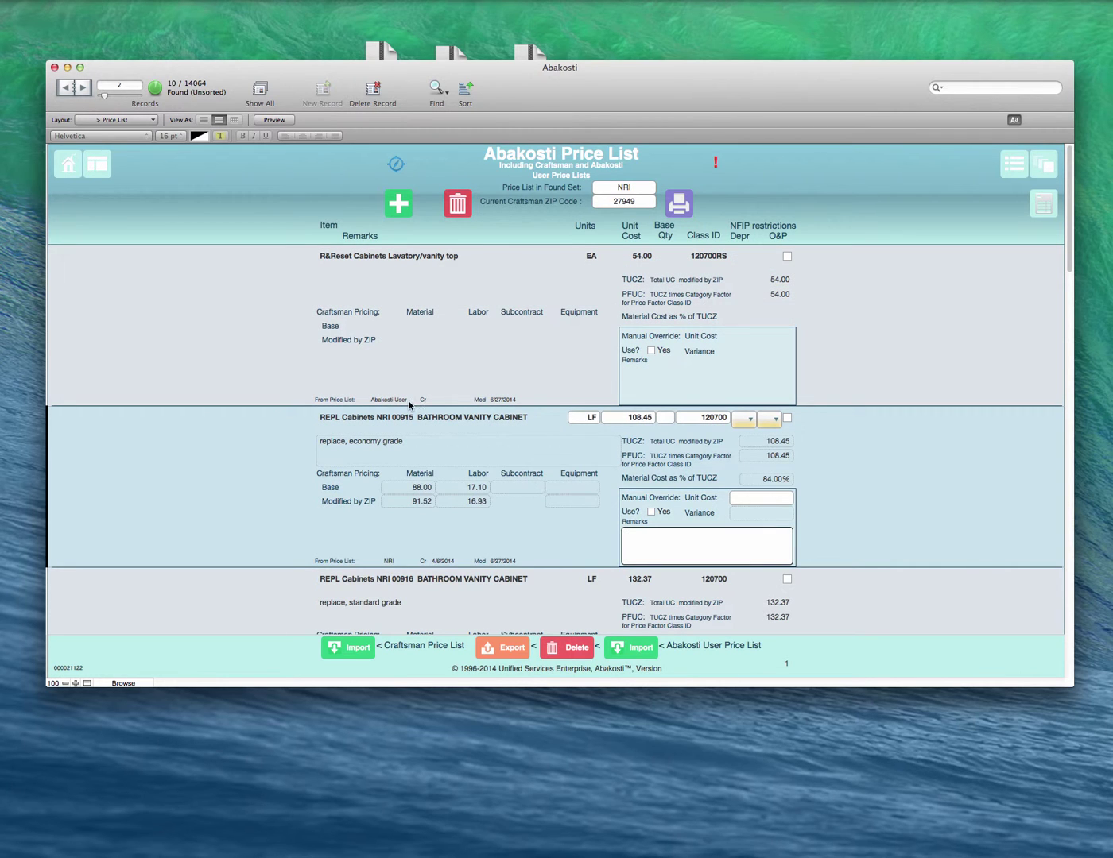
{"action": "left_click", "coordinate": [447, 316]}
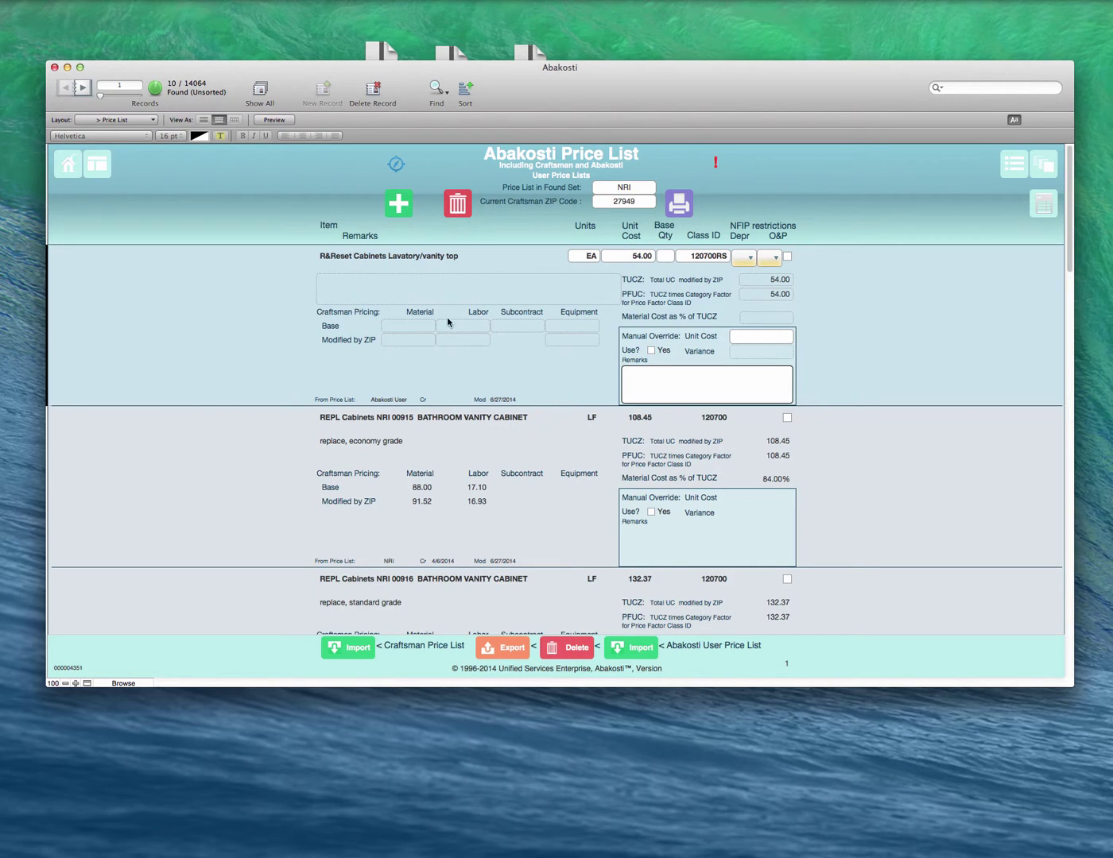
Step: Find records whose item contains "vanity" and whose source price list is "Abakosti"
{"action": "left_click", "coordinate": [436, 88]}
{"action": "type", "text": "vanity"}
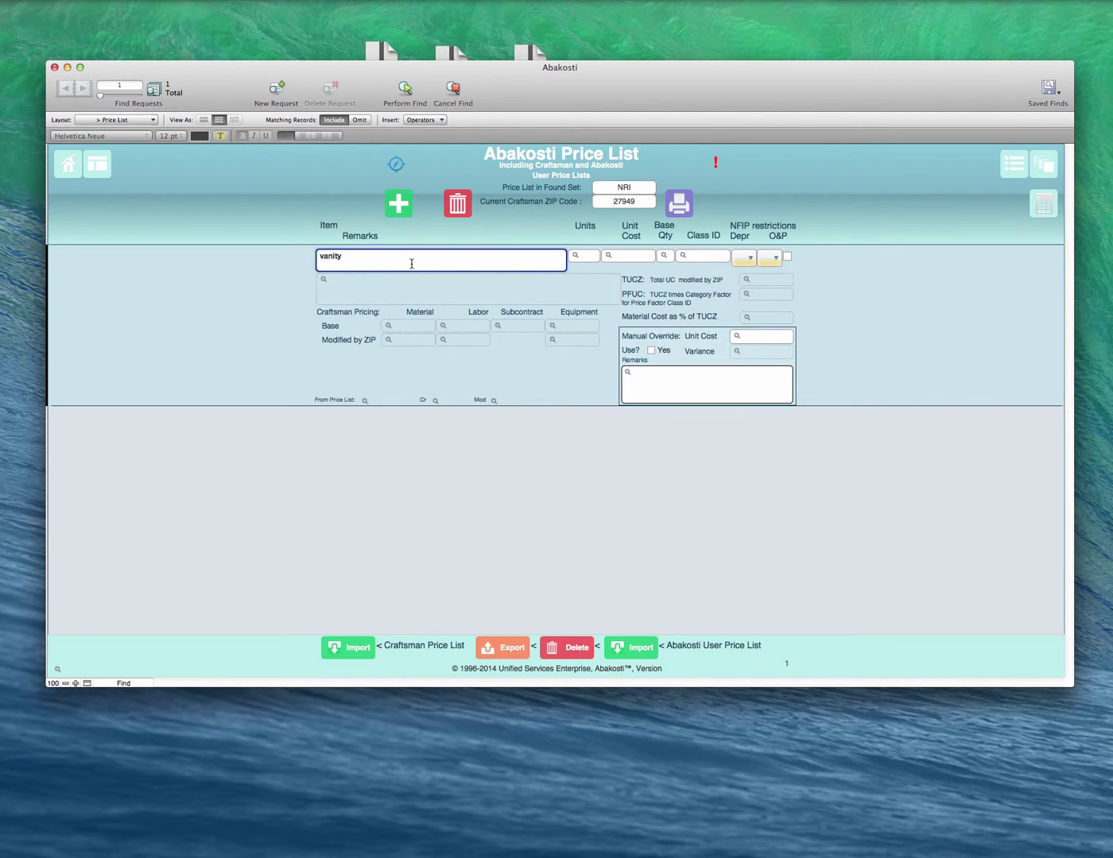
{"action": "left_click", "coordinate": [397, 401]}
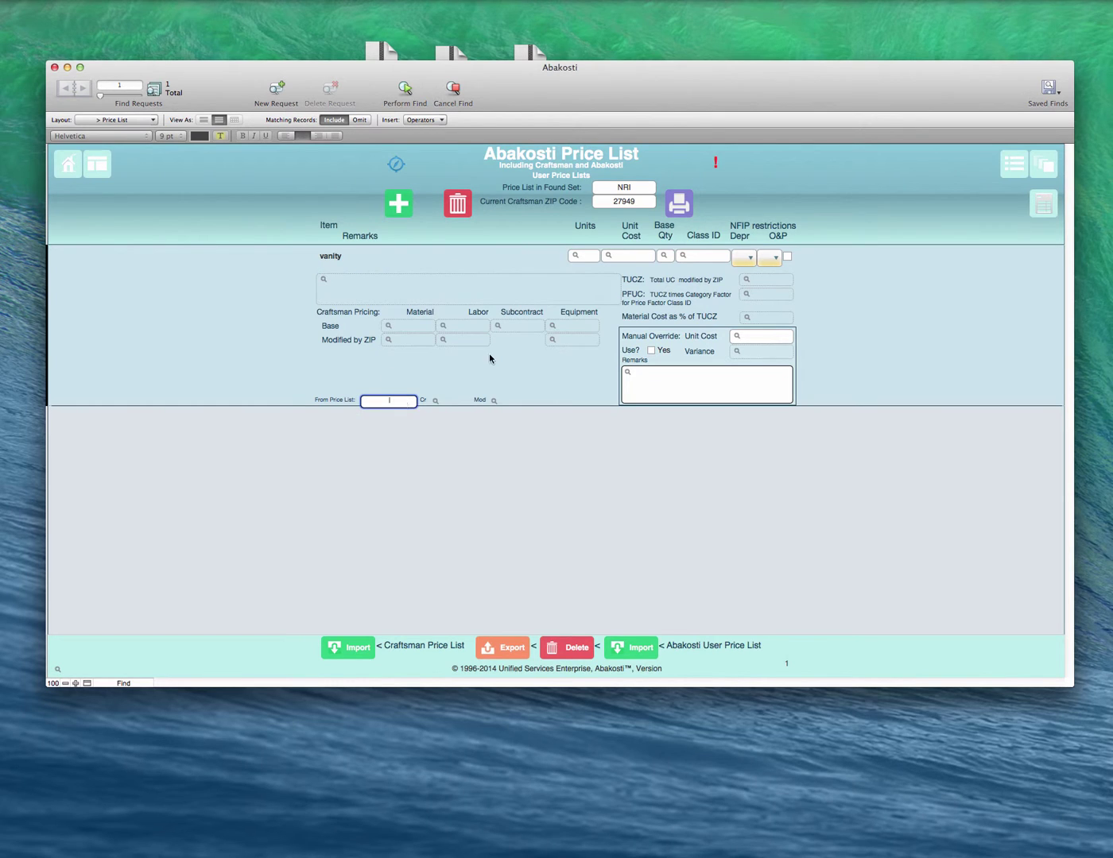
{"action": "type", "text": "Abakosti"}
{"action": "left_click", "coordinate": [400, 89]}
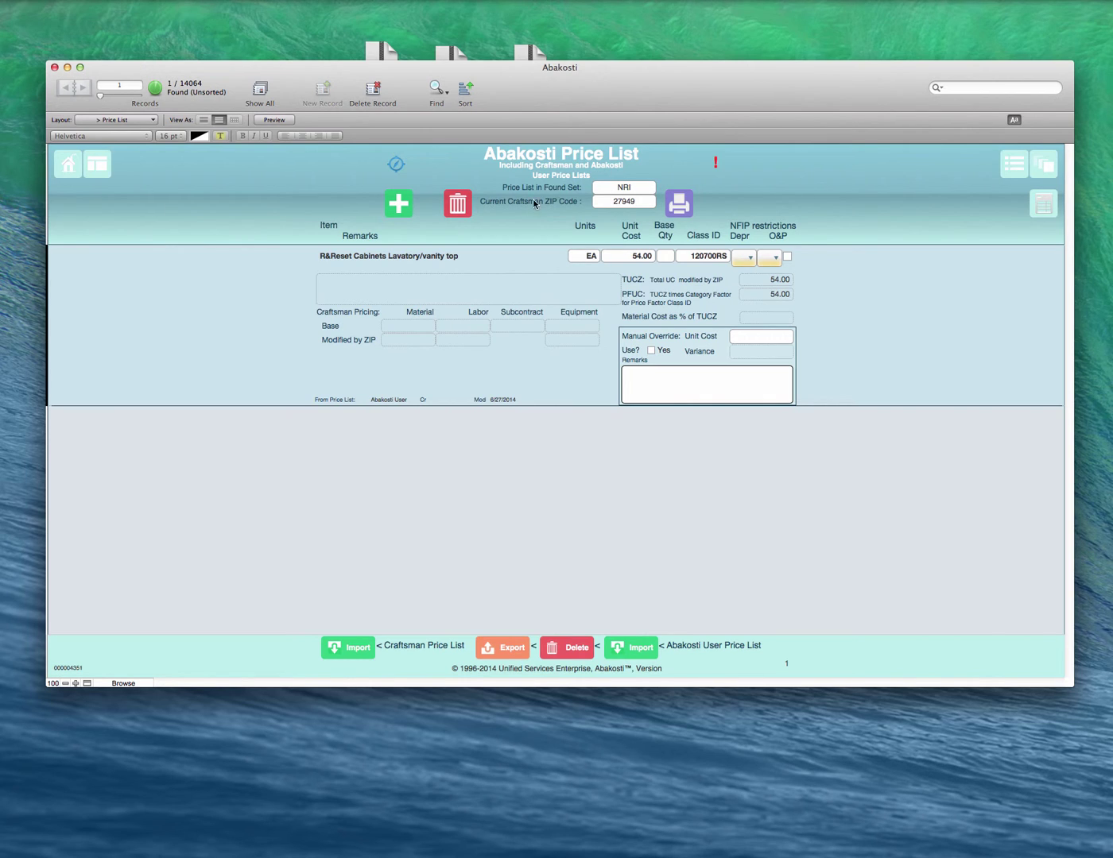
Step: Return to the estimate section, switch the selected price list from NRI to Abakosti User, and open its whole price list
{"action": "left_click", "coordinate": [1044, 203]}
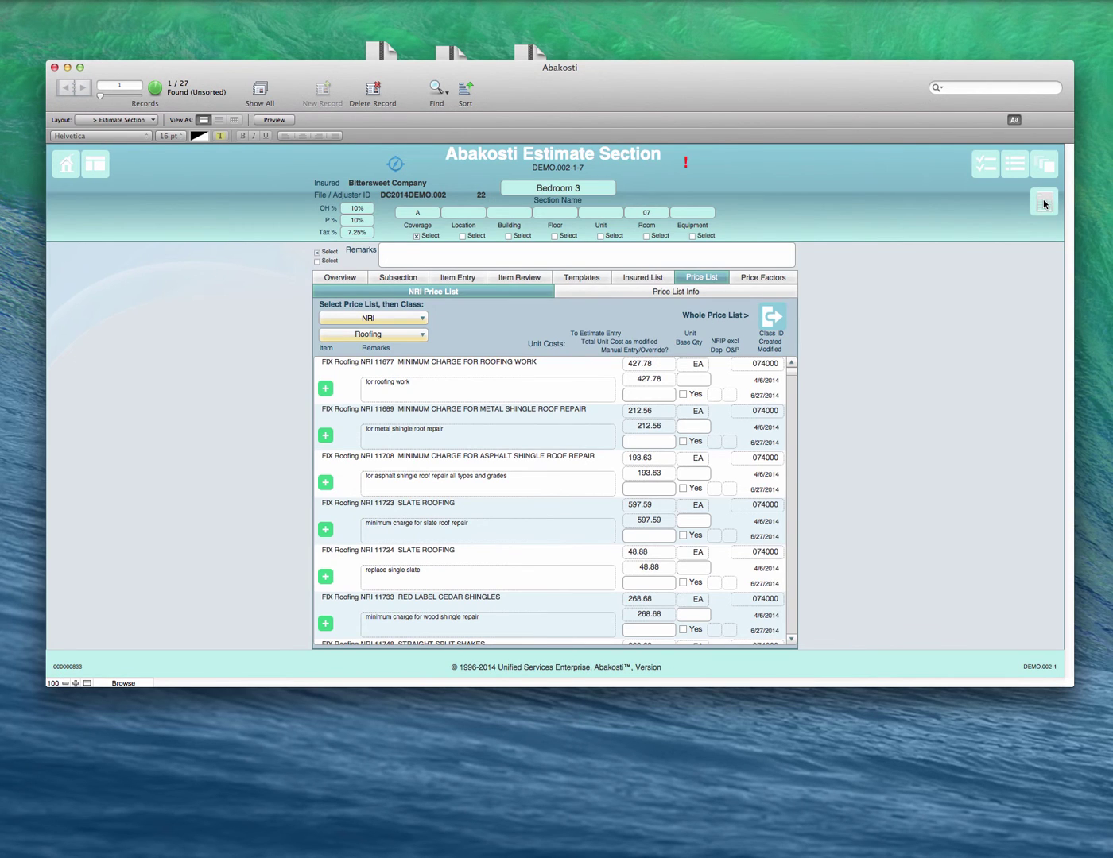
{"action": "left_click", "coordinate": [385, 321]}
{"action": "left_click", "coordinate": [381, 309]}
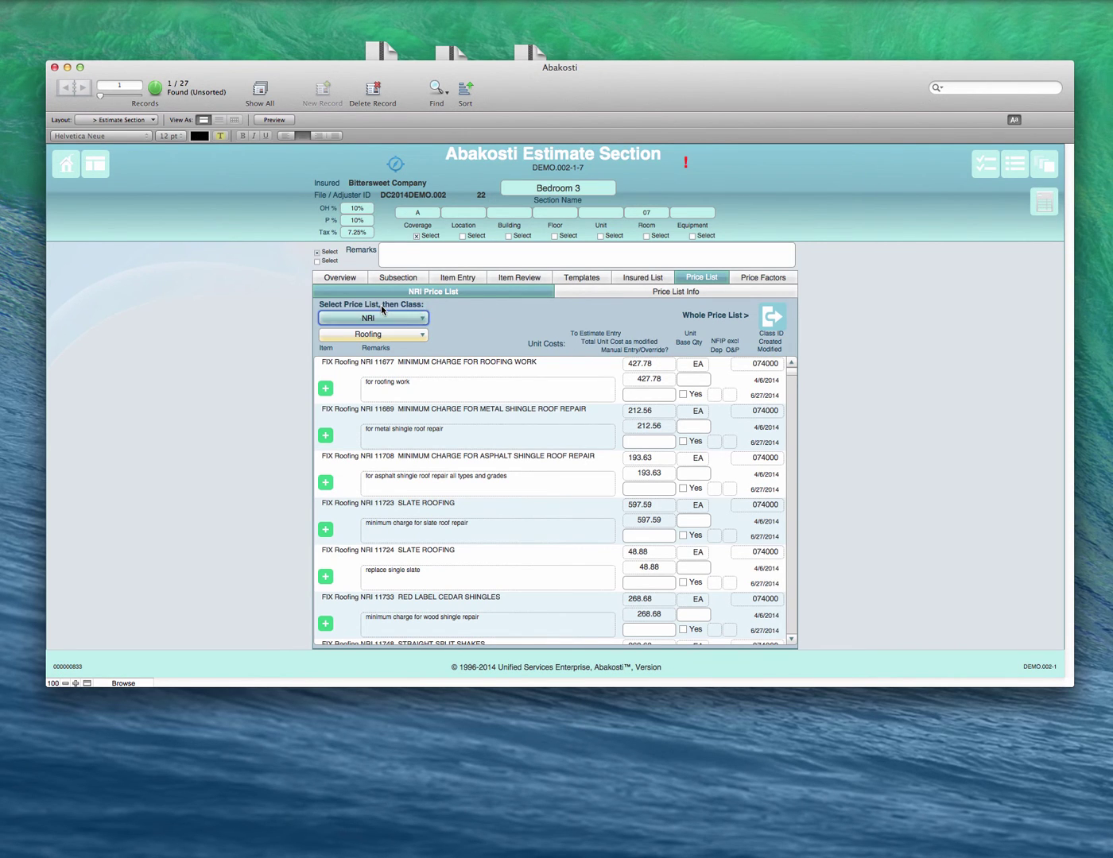
{"action": "left_click", "coordinate": [769, 320]}
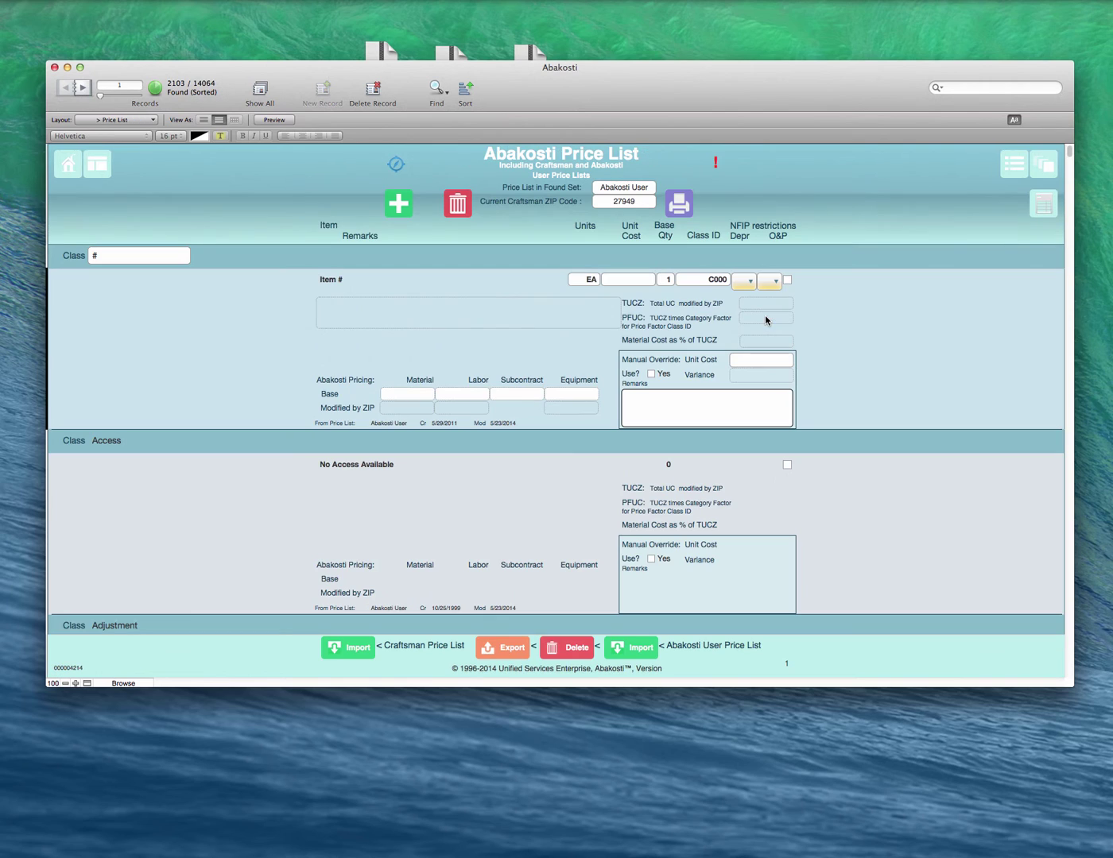
Step: Within the Abakosti User list view, find items containing "vanity" with "Abakosti" as the source price list
{"action": "left_click", "coordinate": [437, 87]}
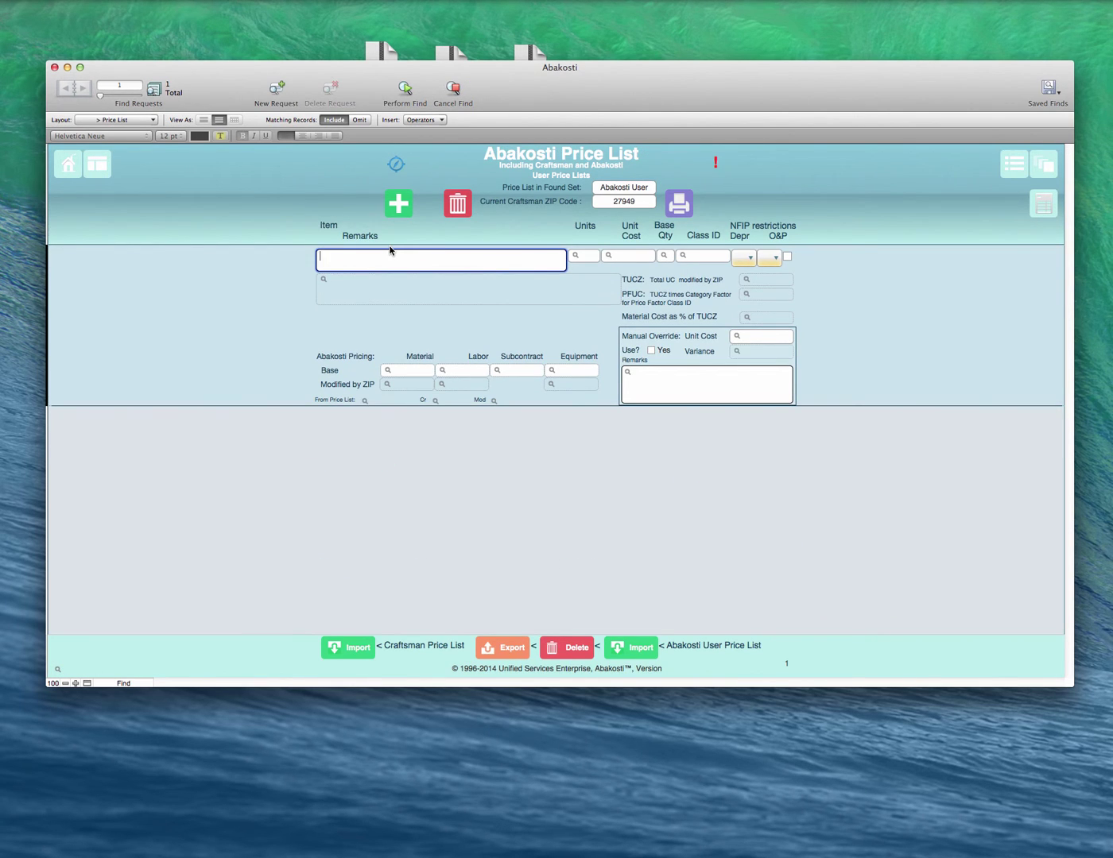
{"action": "type", "text": "Vani"}
{"action": "key", "text": "BackSpace"}
{"action": "key", "text": "BackSpace"}
{"action": "key", "text": "BackSpace"}
{"action": "key", "text": "BackSpace"}
{"action": "key", "text": "BackSpace"}
{"action": "type", "text": "vani"}
{"action": "left_click", "coordinate": [401, 401]}
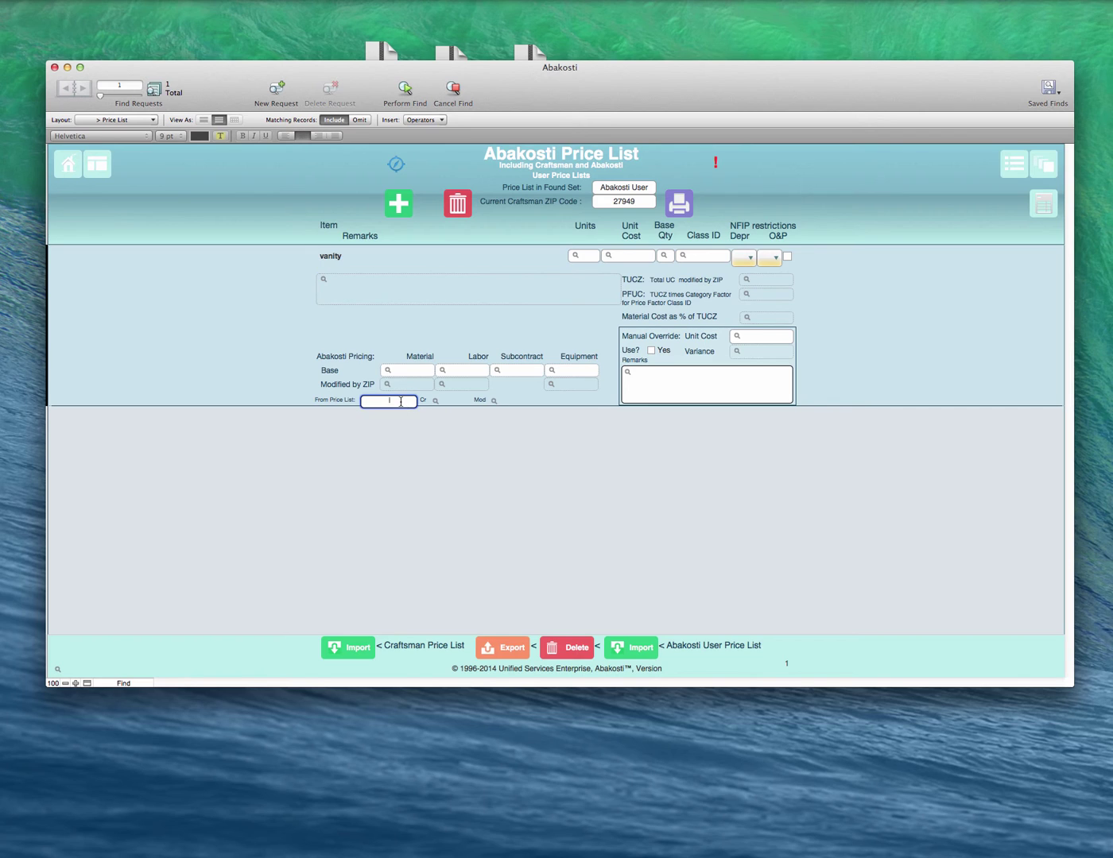
{"action": "type", "text": "Abakosti"}
{"action": "left_click", "coordinate": [402, 91]}
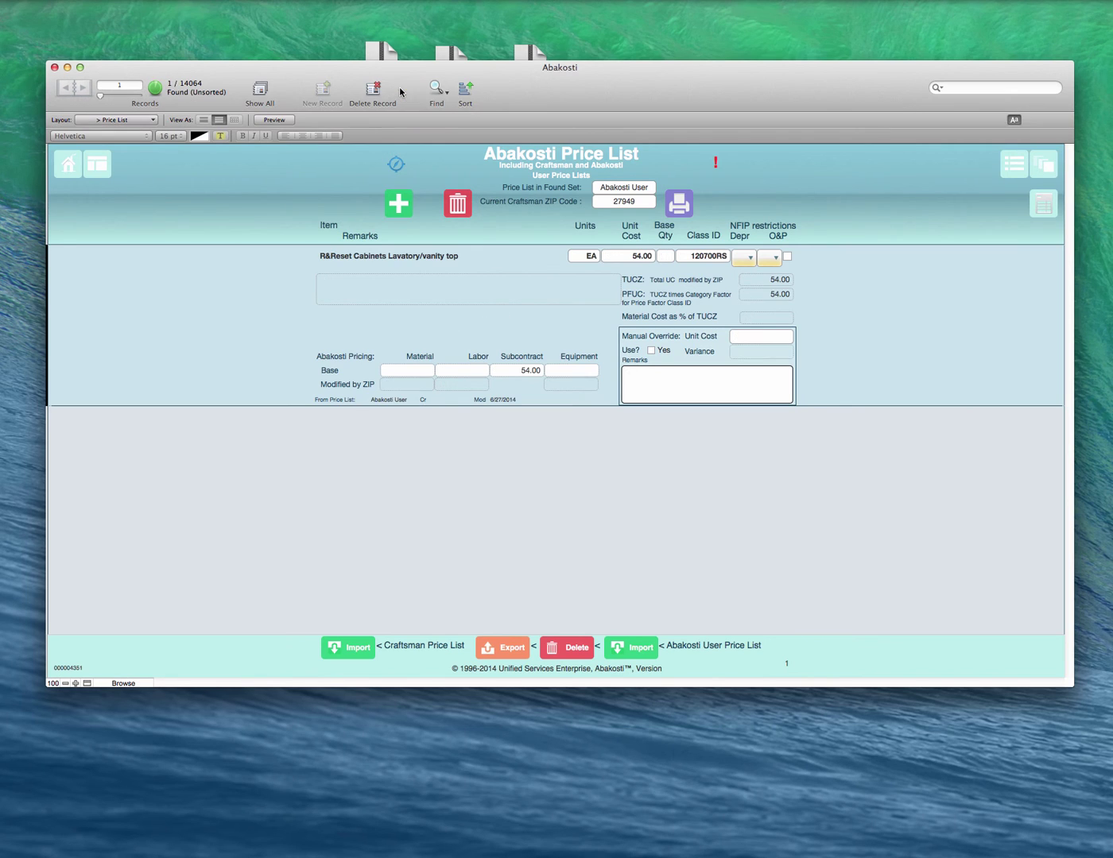
Step: Set the base equipment cost of the R&Reset Cabinets Lavatory/vanity top item to 20
{"action": "left_click", "coordinate": [384, 373]}
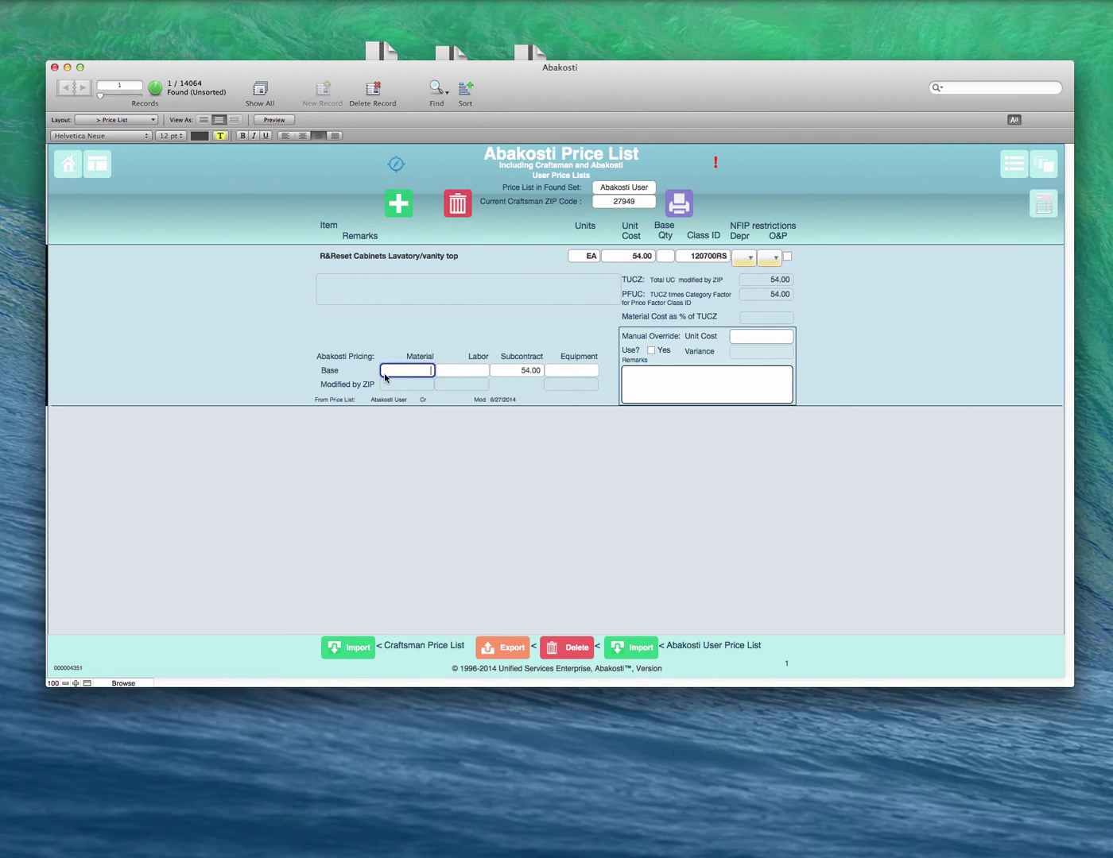
{"action": "left_click", "coordinate": [462, 369]}
{"action": "left_click", "coordinate": [558, 369]}
{"action": "type", "text": "20"}
{"action": "left_click", "coordinate": [539, 303]}
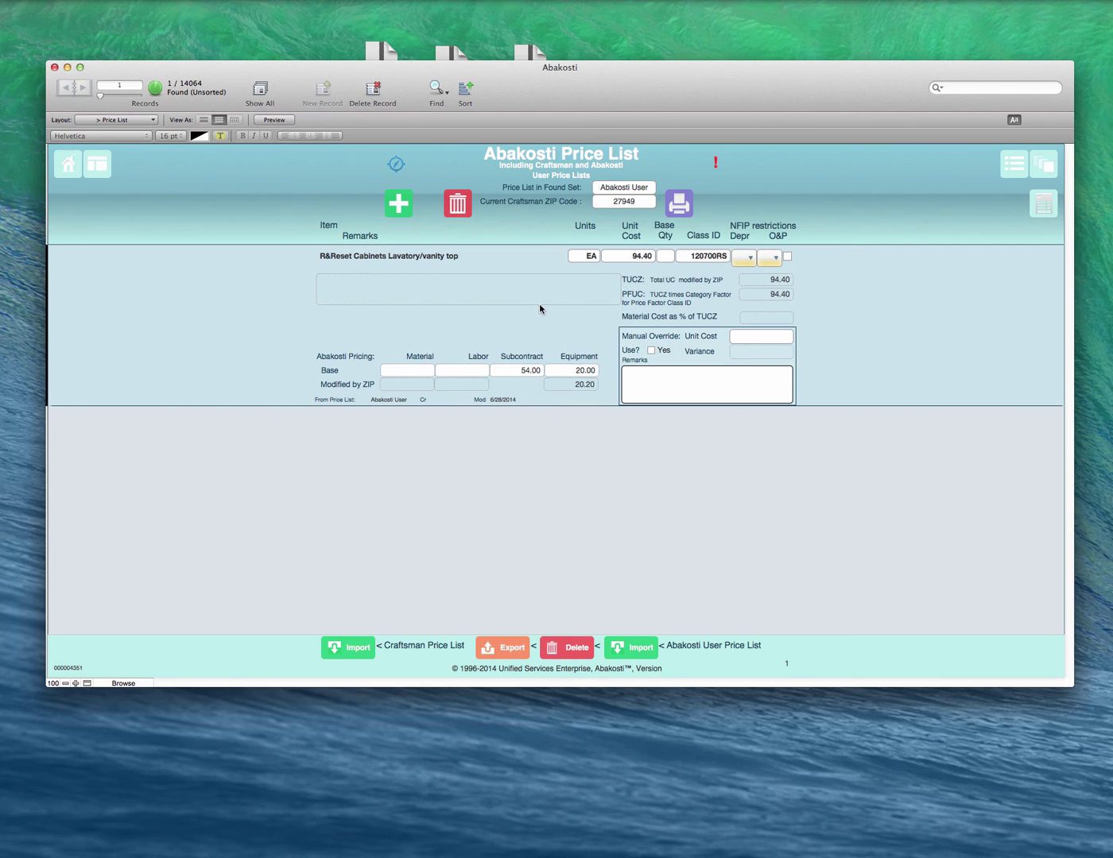
Step: Clear the base equipment cost of the Lavatory/vanity top item and return to the estimate section's price list
{"action": "left_click", "coordinate": [610, 258]}
{"action": "left_click_drag", "start_coordinate": [571, 371], "coordinate": [627, 375]}
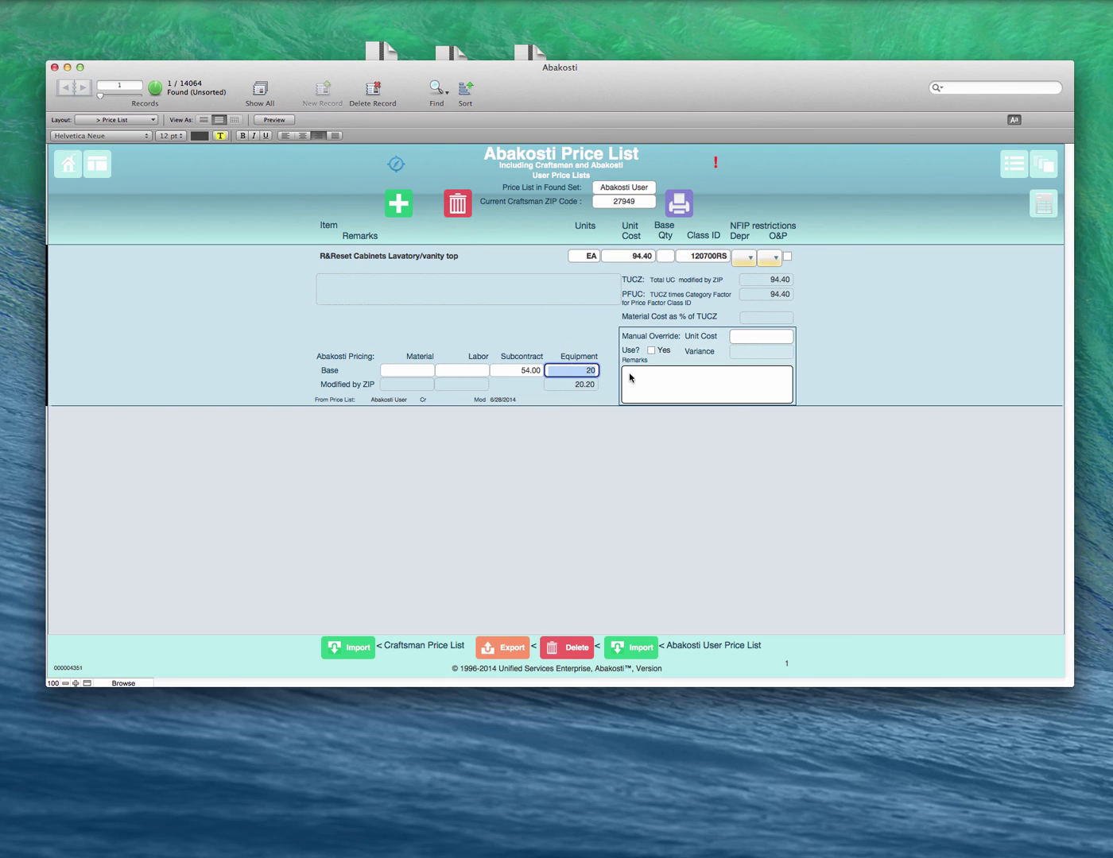
{"action": "key", "text": "BackSpace"}
{"action": "left_click", "coordinate": [553, 312]}
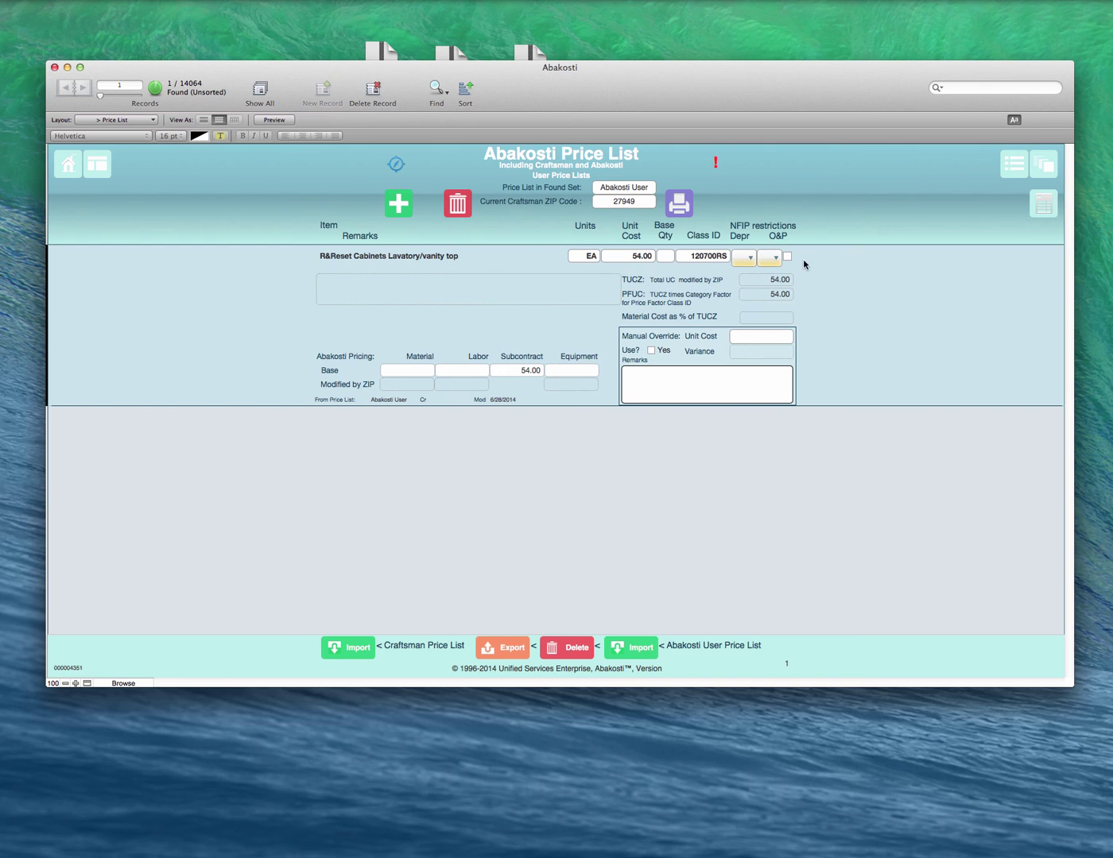
{"action": "left_click", "coordinate": [1043, 204]}
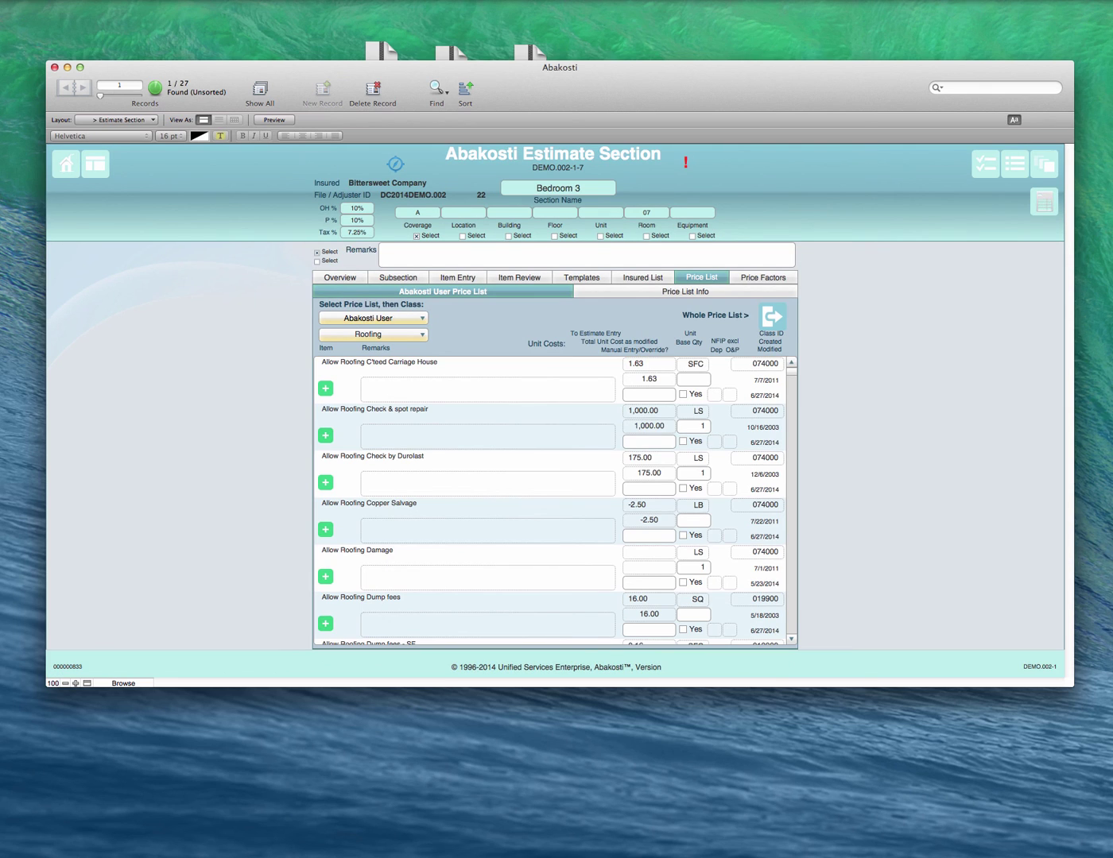